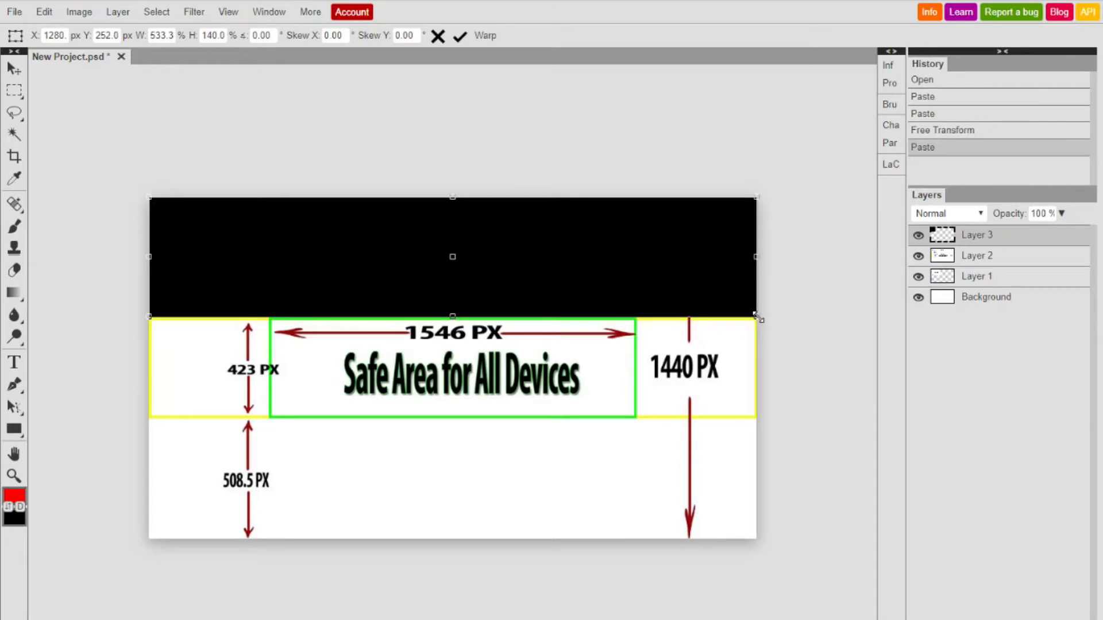
Step: Stretch the black bar down to the safe area's upper edge, and place a duplicate of it below the safe area
{"action": "left_click_drag", "start_coordinate": [758, 317], "coordinate": [759, 319]}
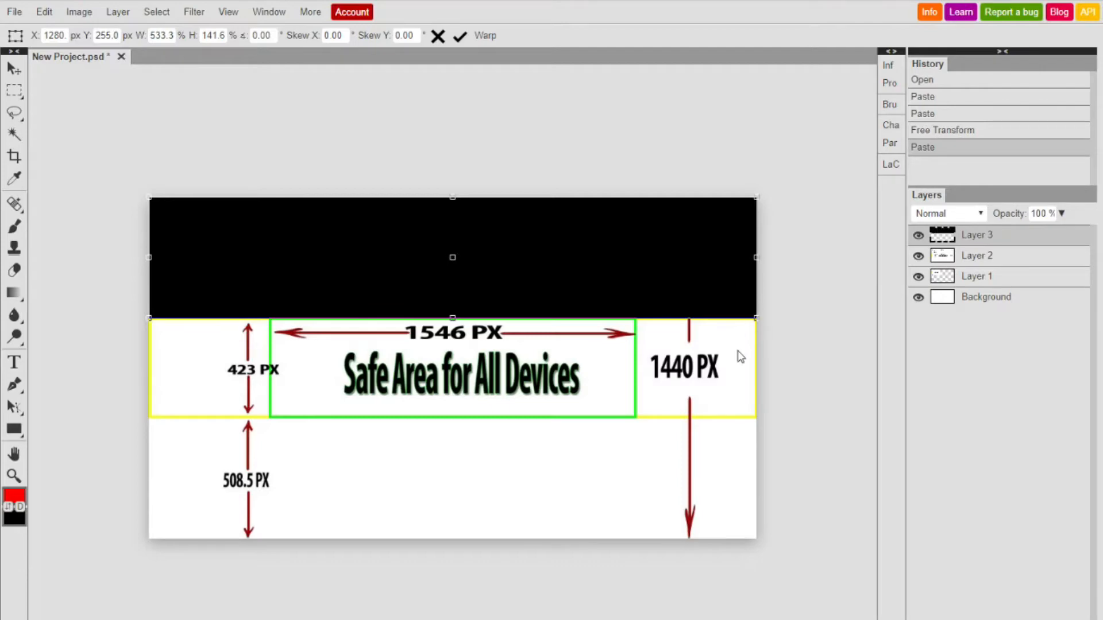
{"action": "left_click", "coordinate": [460, 37]}
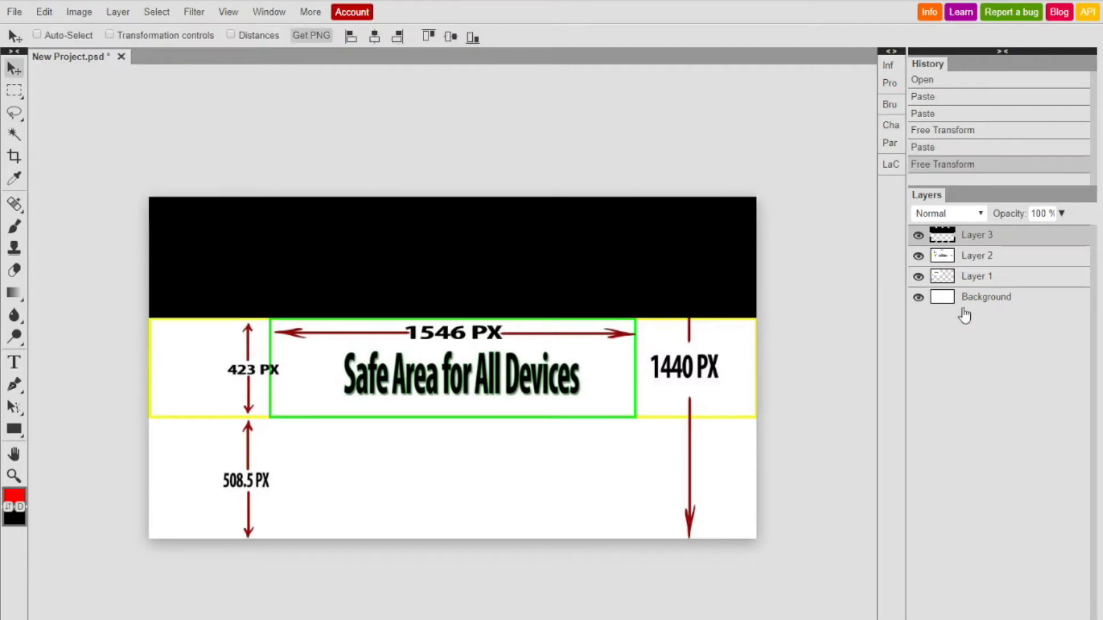
{"action": "right_click", "coordinate": [989, 234]}
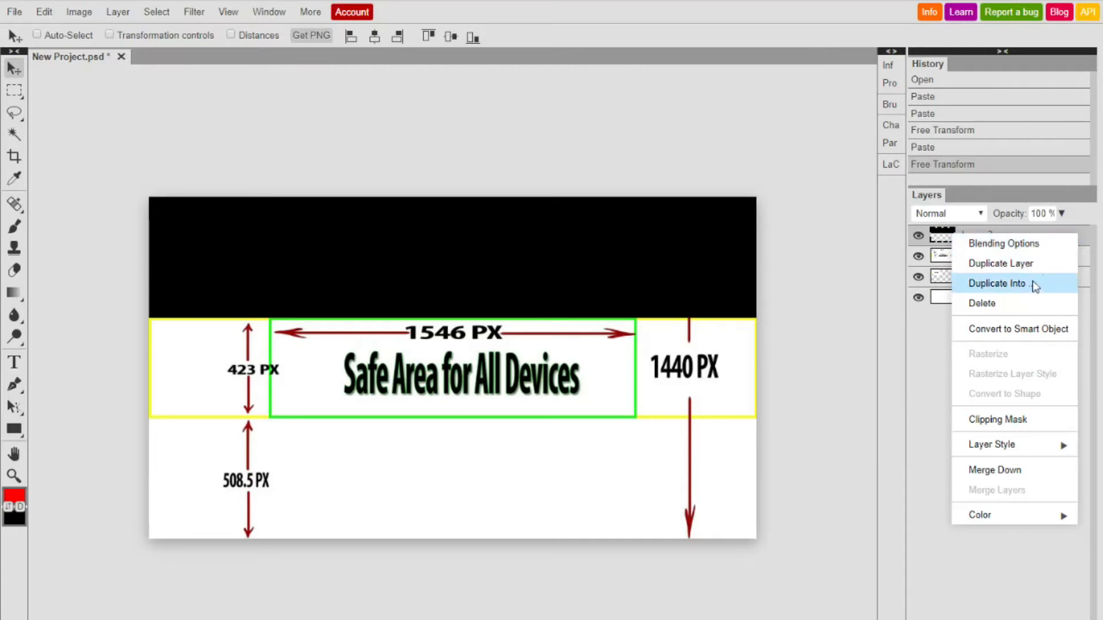
{"action": "left_click", "coordinate": [1049, 272]}
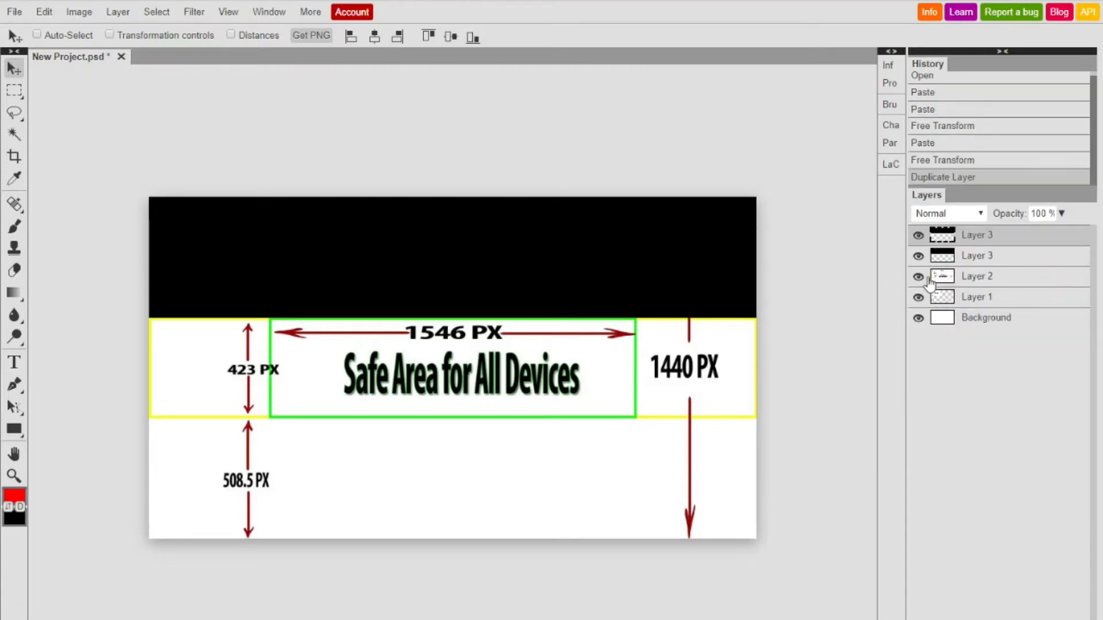
{"action": "left_click_drag", "start_coordinate": [468, 346], "coordinate": [463, 544]}
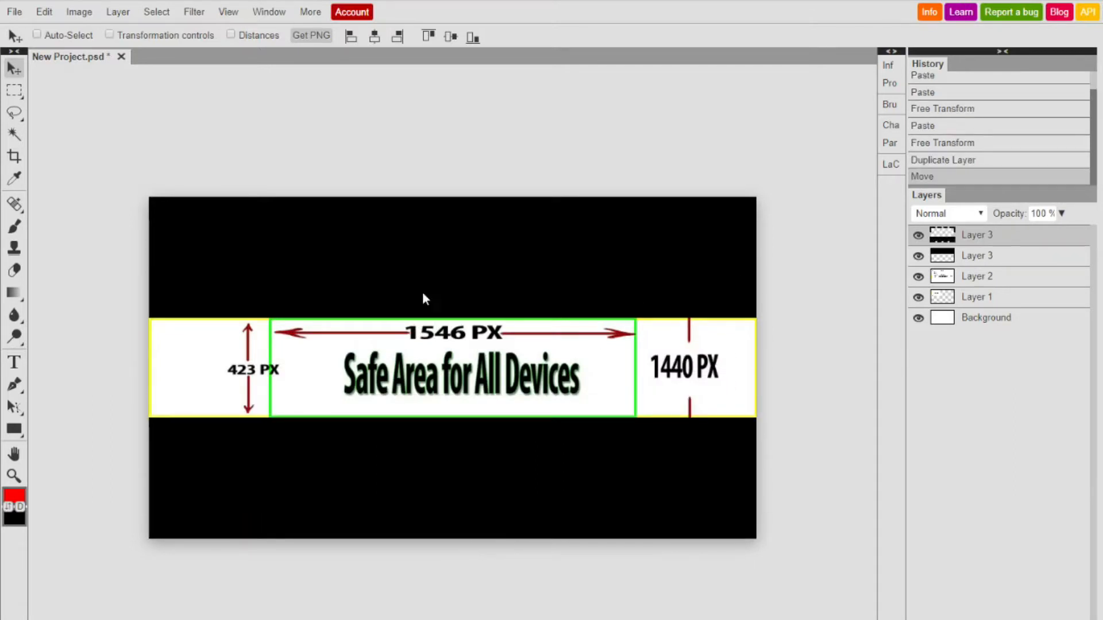
Step: Delete the two safe-area template layers, Layer 2 and Layer 1
{"action": "left_click", "coordinate": [1002, 277]}
{"action": "right_click", "coordinate": [1005, 277]}
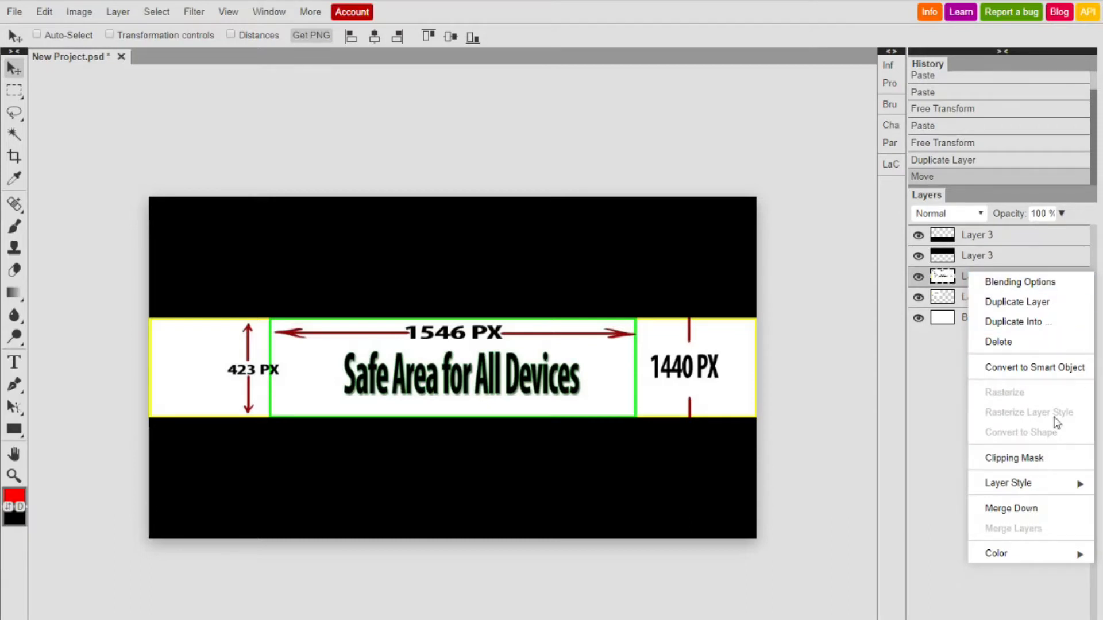
{"action": "left_click", "coordinate": [1028, 342]}
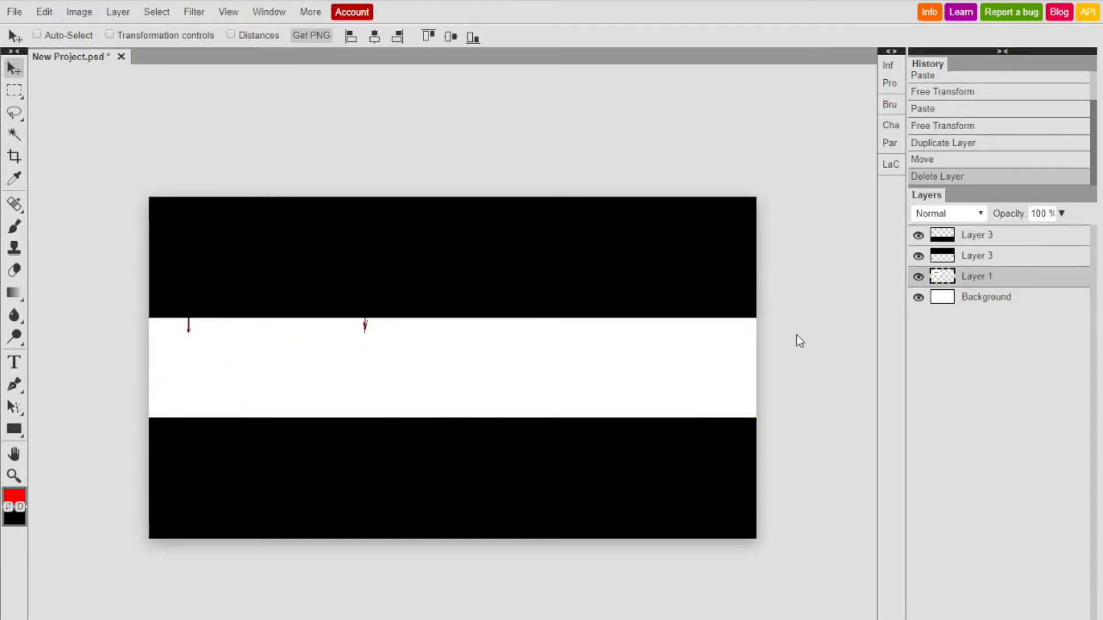
{"action": "right_click", "coordinate": [994, 276]}
{"action": "left_click", "coordinate": [993, 346]}
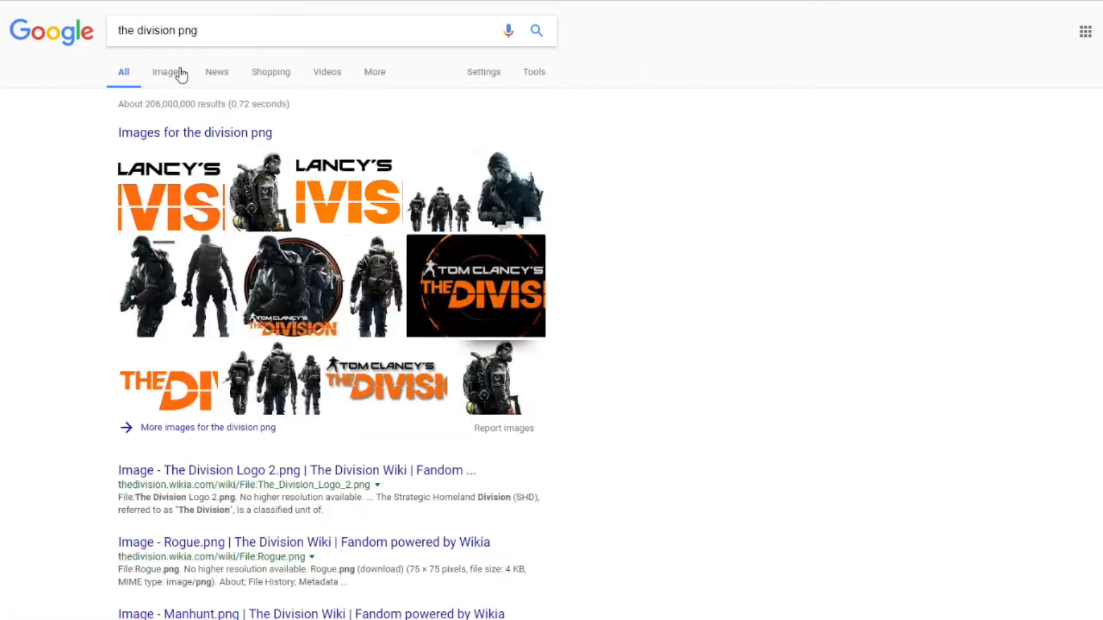
Step: Browse the Google image results for "the division png" for a suitable character picture
{"action": "left_click", "coordinate": [178, 77]}
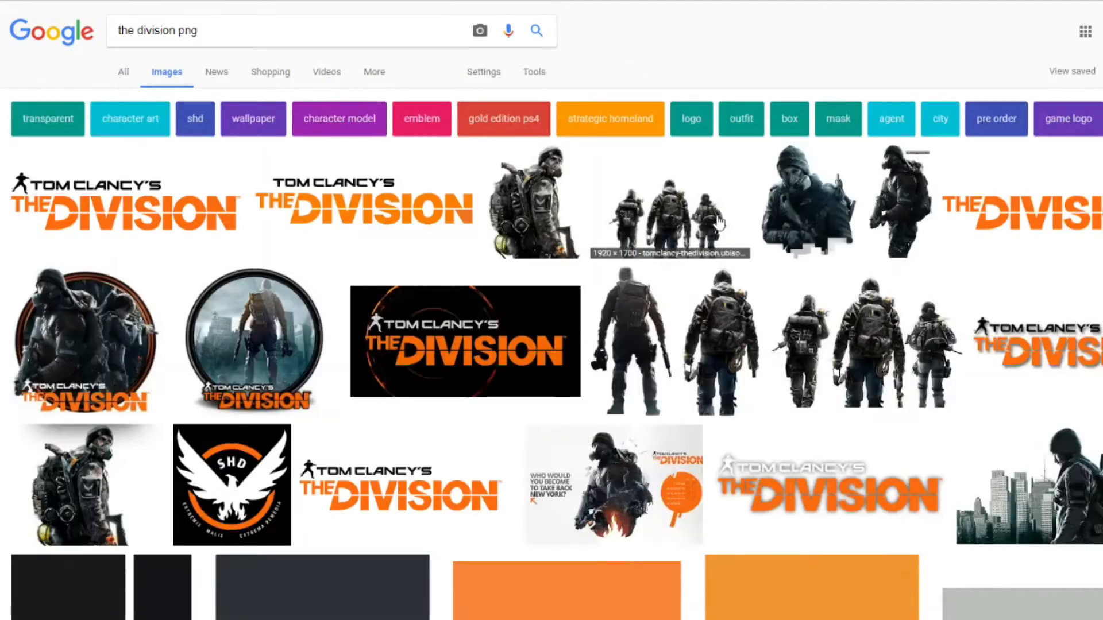
{"action": "scroll", "coordinate": [600, 218], "scroll_direction": "down", "scroll_amount": 5}
{"action": "scroll", "coordinate": [574, 230], "scroll_direction": "up", "scroll_amount": 5}
{"action": "scroll", "coordinate": [550, 234], "scroll_direction": "down", "scroll_amount": 5}
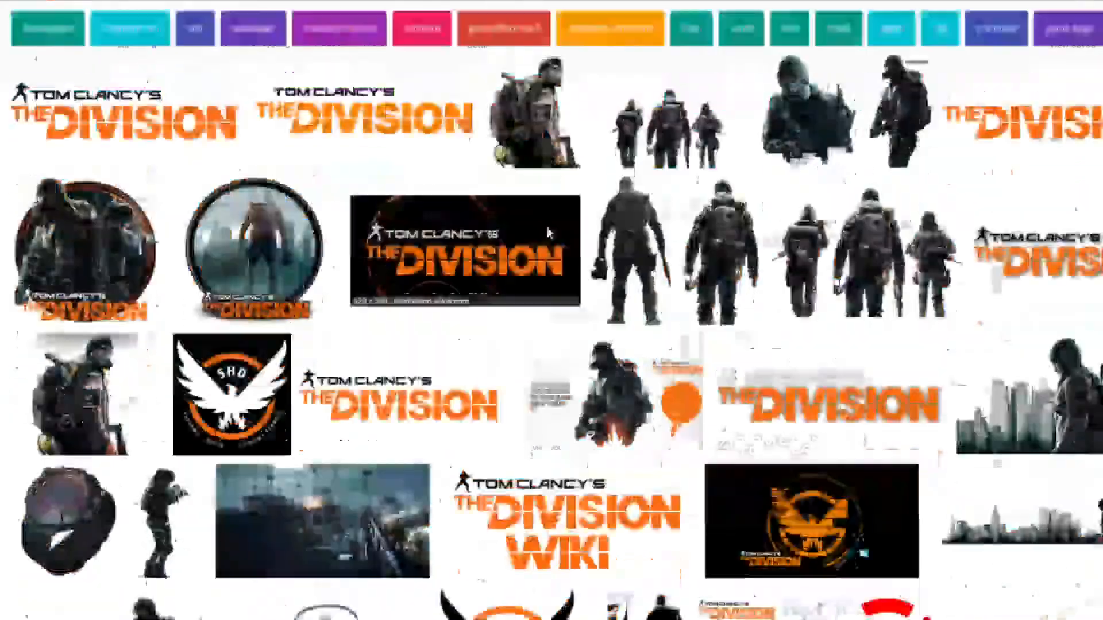
{"action": "scroll", "coordinate": [550, 234], "scroll_direction": "down", "scroll_amount": 5}
{"action": "scroll", "coordinate": [632, 343], "scroll_direction": "down", "scroll_amount": 1}
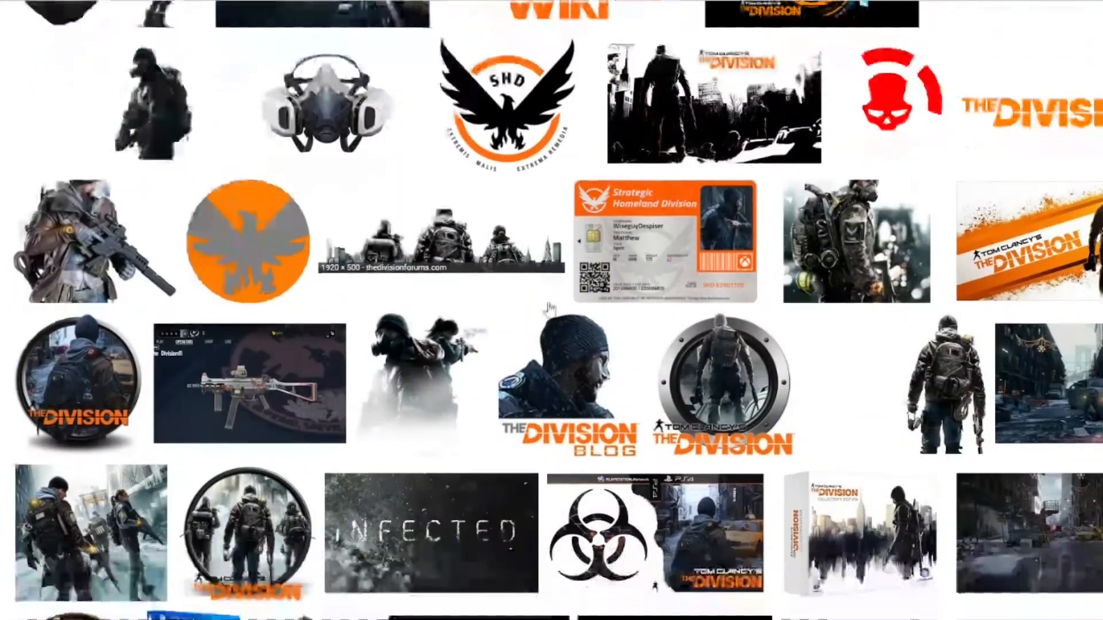
{"action": "scroll", "coordinate": [631, 343], "scroll_direction": "up", "scroll_amount": 5}
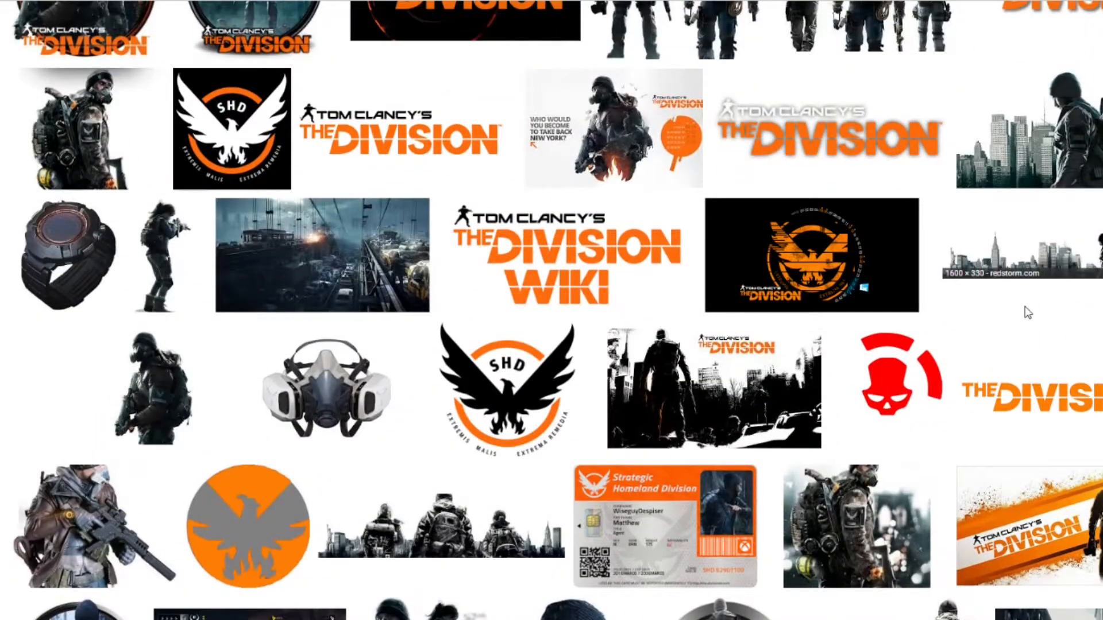
{"action": "scroll", "coordinate": [1009, 294], "scroll_direction": "up", "scroll_amount": 6}
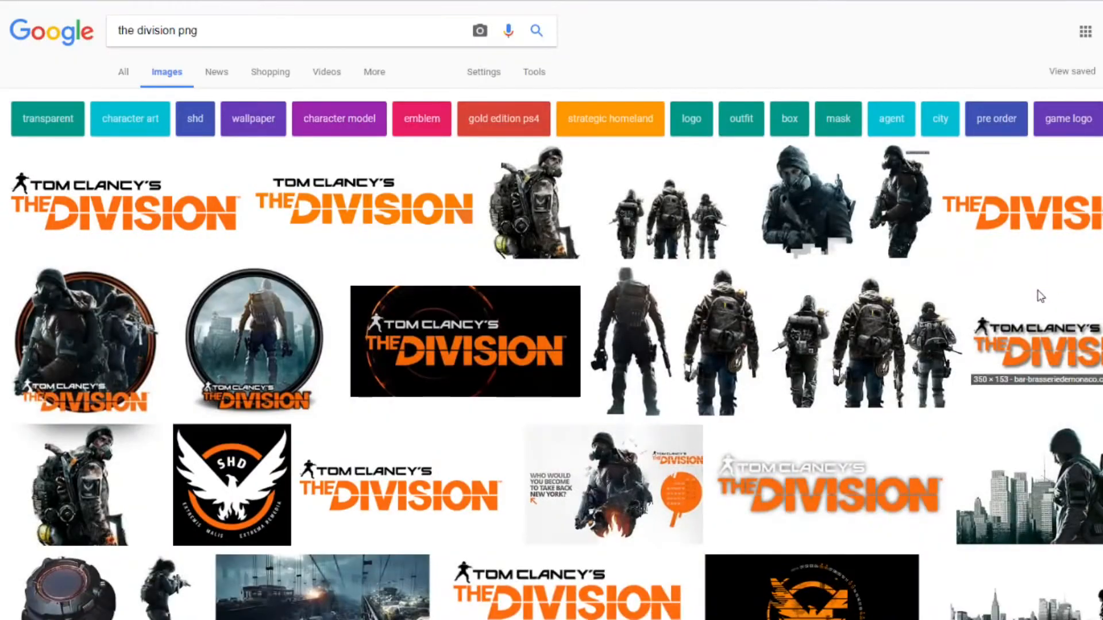
Step: Preview the DeviantArt render of the soldier with the large backpack
{"action": "left_click", "coordinate": [534, 207]}
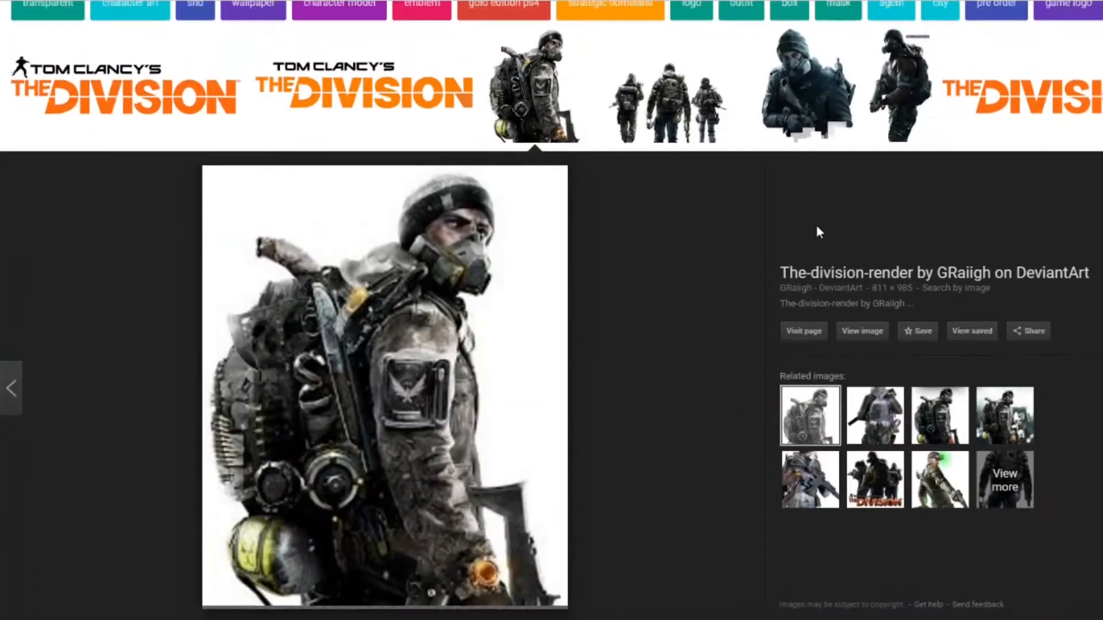
{"action": "scroll", "coordinate": [521, 302], "scroll_direction": "down", "scroll_amount": 2}
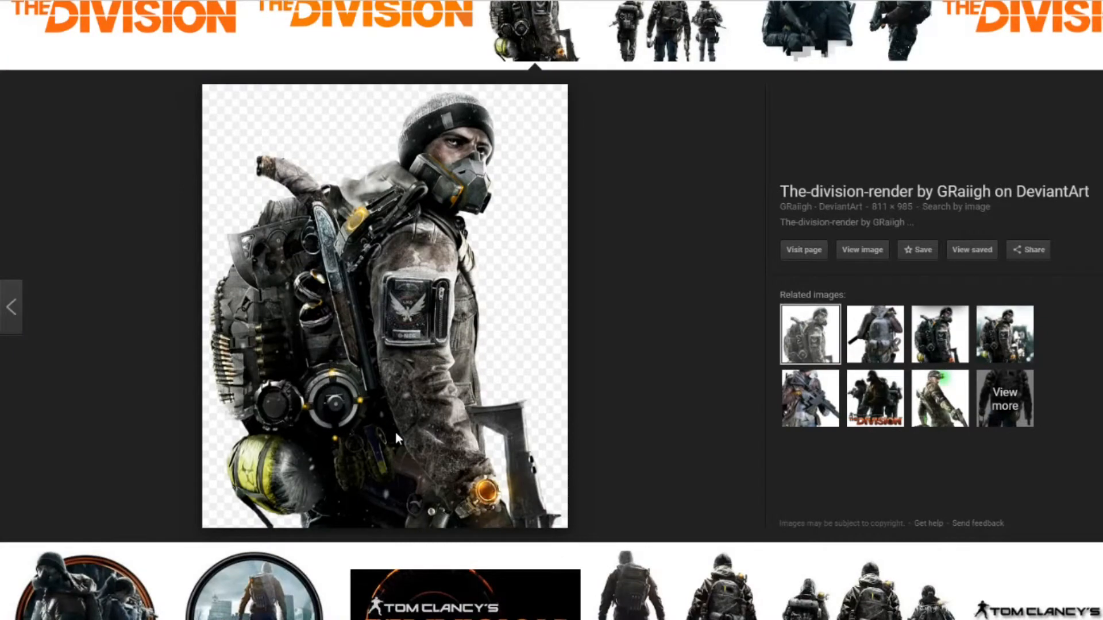
{"action": "scroll", "coordinate": [542, 290], "scroll_direction": "up", "scroll_amount": 3}
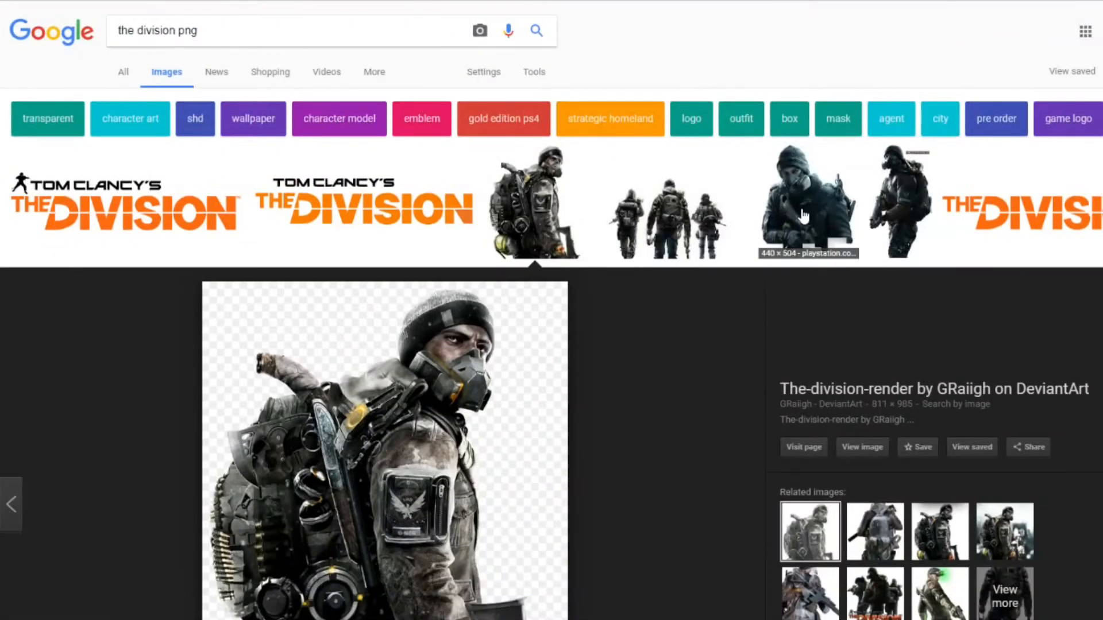
Step: Copy the 440 × 504 PlayStation image of the masked soldier into the Photopea project and place it mid-way along the white band
{"action": "left_click", "coordinate": [803, 215]}
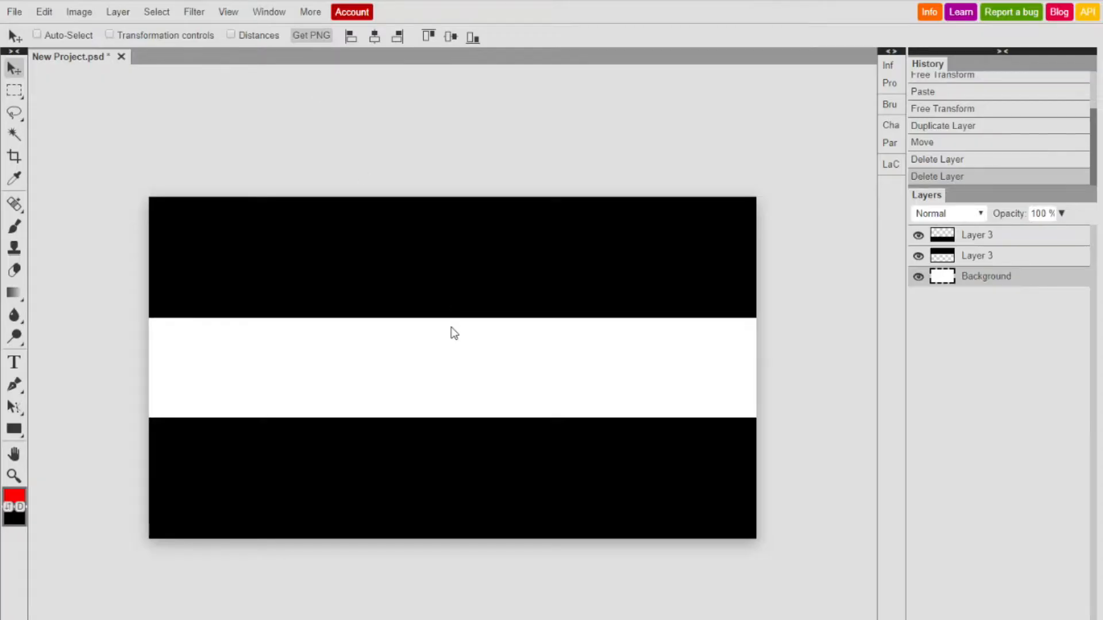
{"action": "key", "text": "ctrl+v"}
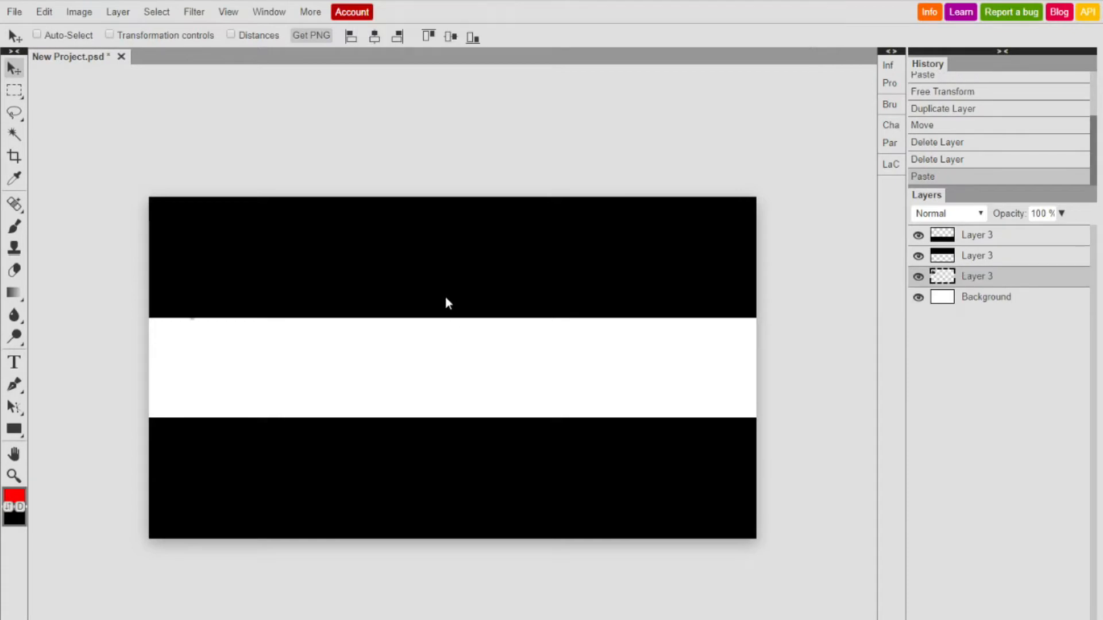
{"action": "left_click_drag", "start_coordinate": [514, 380], "coordinate": [718, 403]}
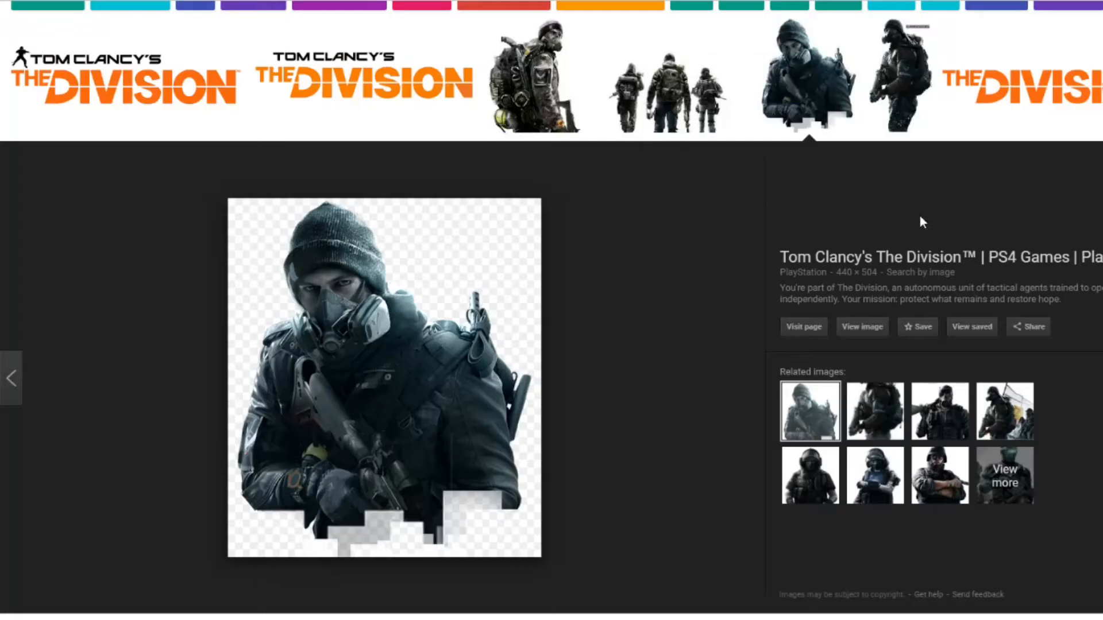
Step: Find the Car Jam.png bridge picture in the Google image results and paste it into the Photopea project
{"action": "scroll", "coordinate": [730, 243], "scroll_direction": "down", "scroll_amount": 10}
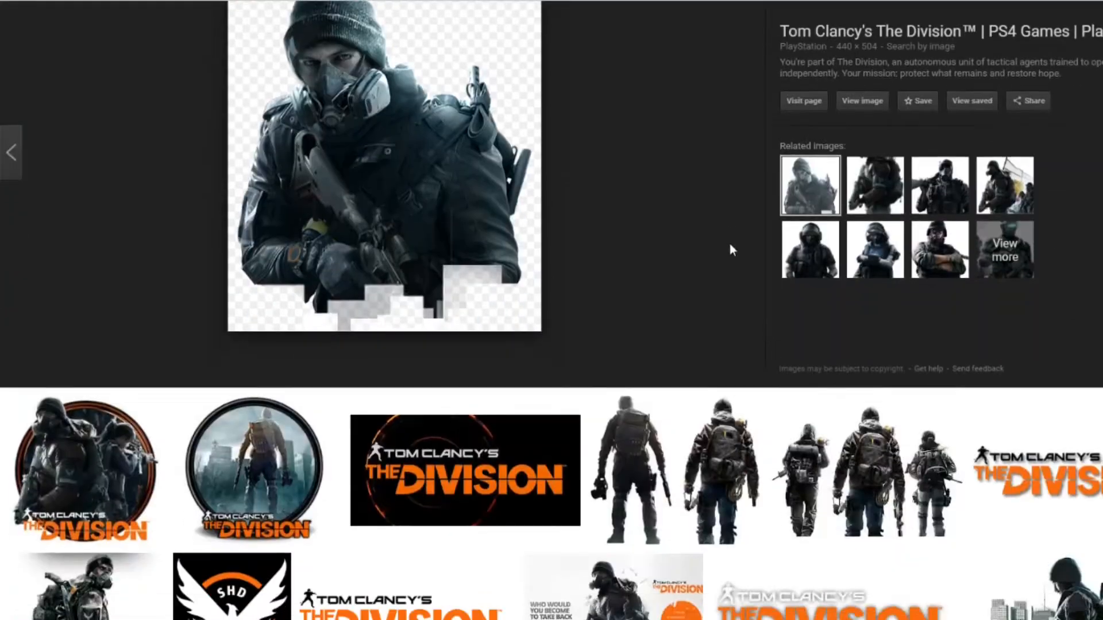
{"action": "scroll", "coordinate": [340, 364], "scroll_direction": "down", "scroll_amount": 1}
{"action": "left_click", "coordinate": [340, 364]}
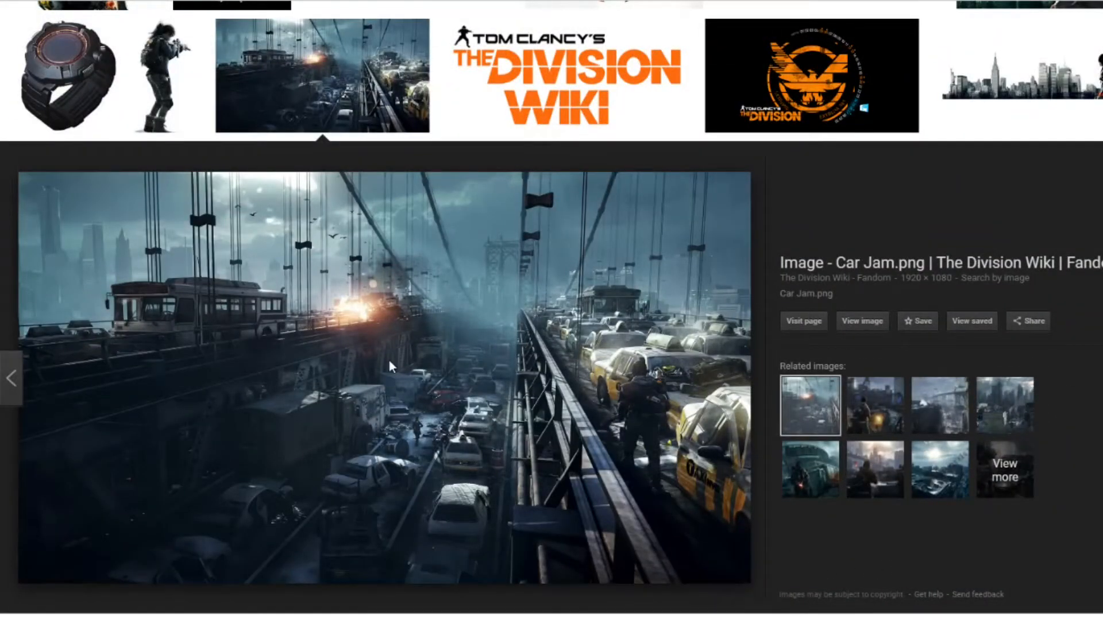
{"action": "left_click", "coordinate": [310, 1]}
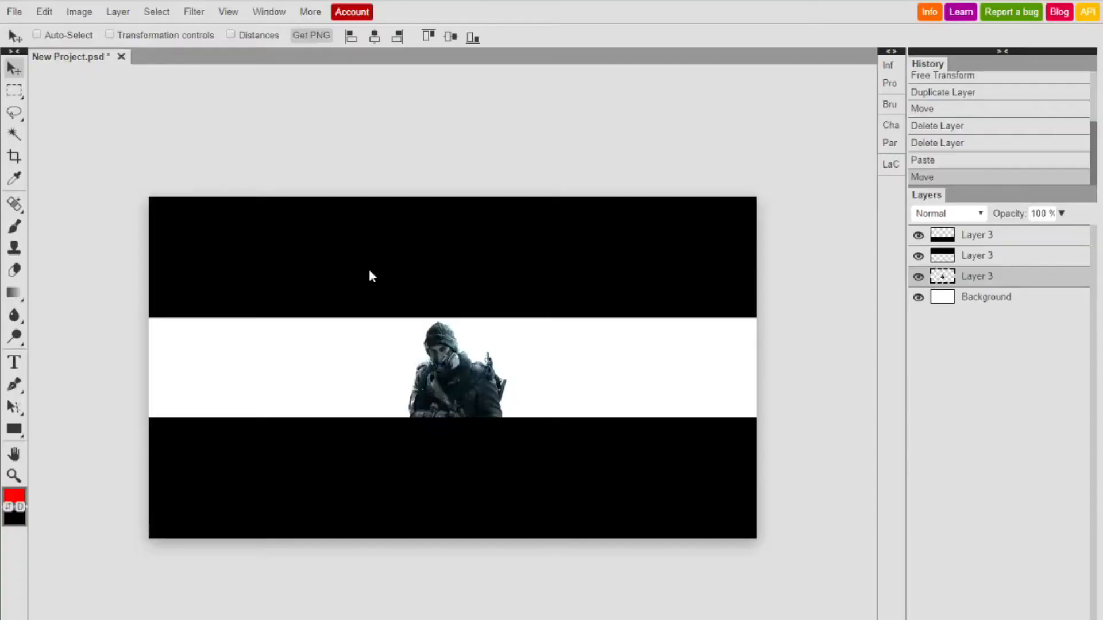
{"action": "key", "text": "ctrl+v"}
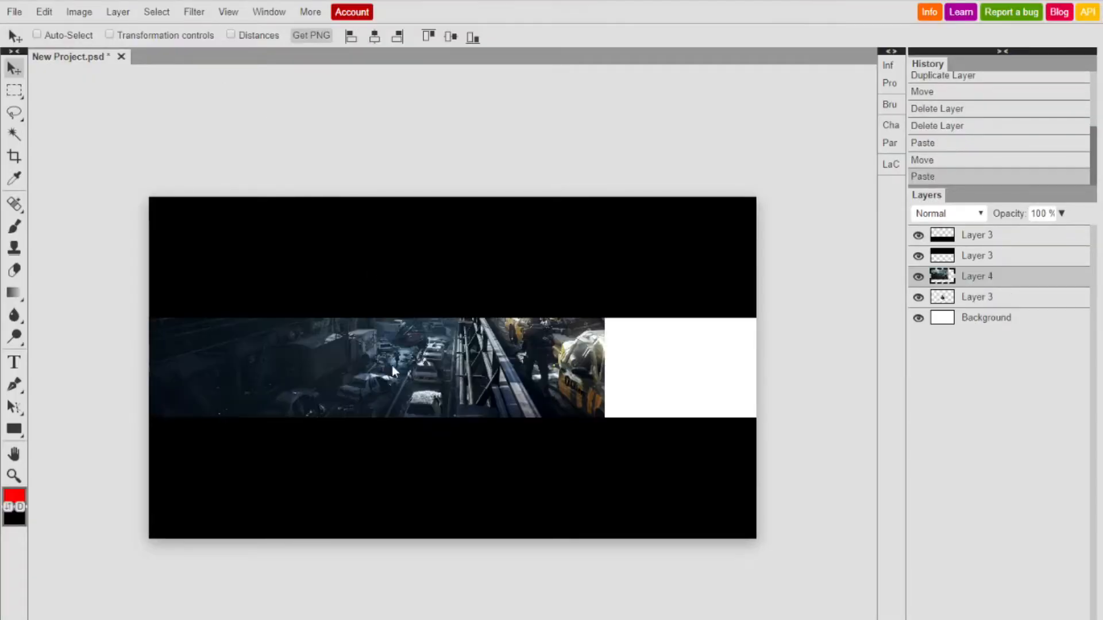
Step: Scale the bridge picture to about 138.9% width and 150.8% height, and position it so the bus and explosion fill the band
{"action": "left_click_drag", "start_coordinate": [393, 298], "coordinate": [383, 258]}
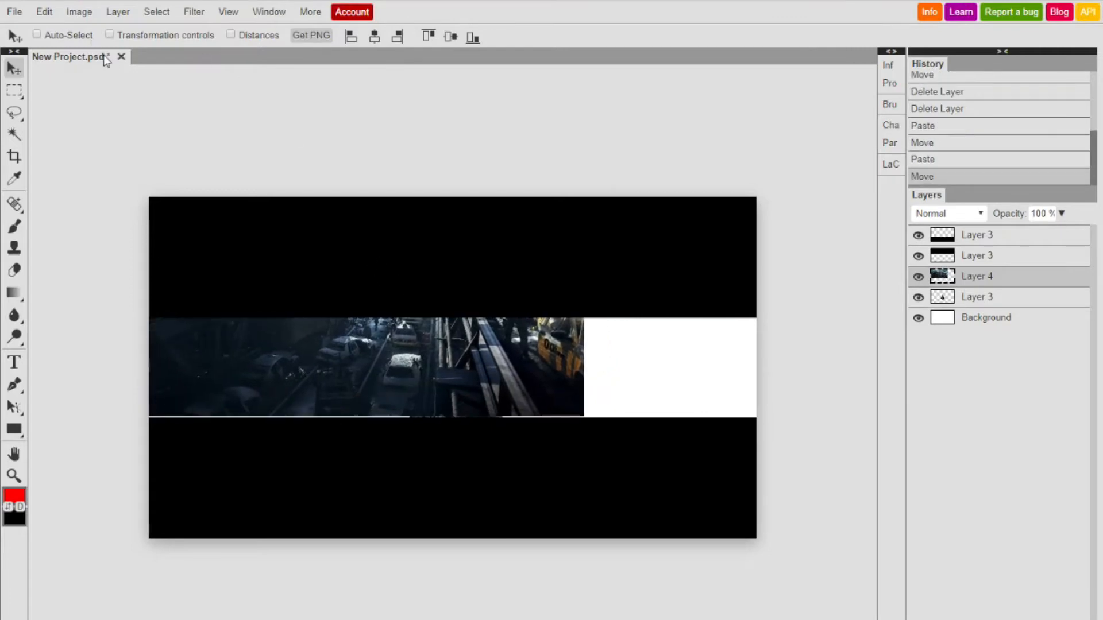
{"action": "left_click", "coordinate": [44, 12]}
{"action": "left_click", "coordinate": [138, 202]}
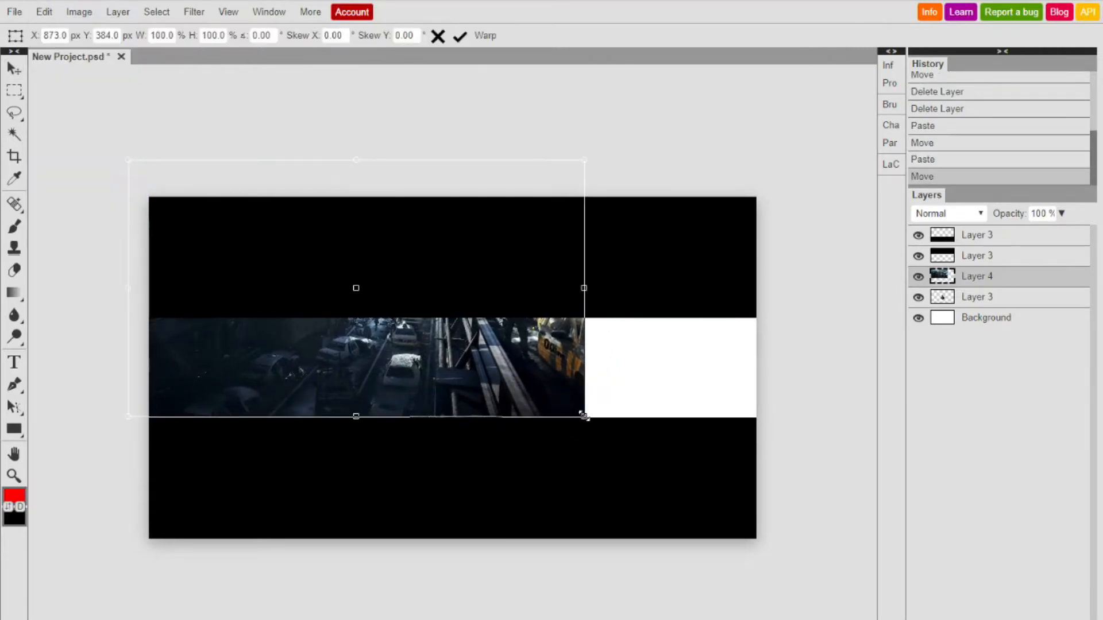
{"action": "left_click_drag", "start_coordinate": [694, 484], "coordinate": [757, 549]}
{"action": "left_click_drag", "start_coordinate": [658, 471], "coordinate": [661, 545]}
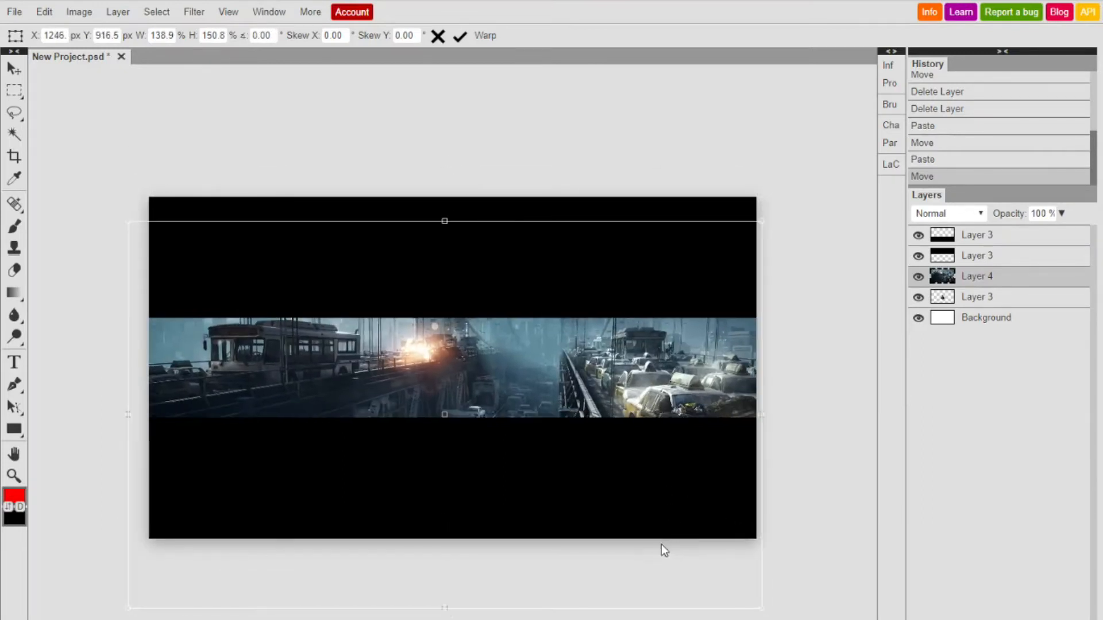
{"action": "left_click", "coordinate": [460, 37]}
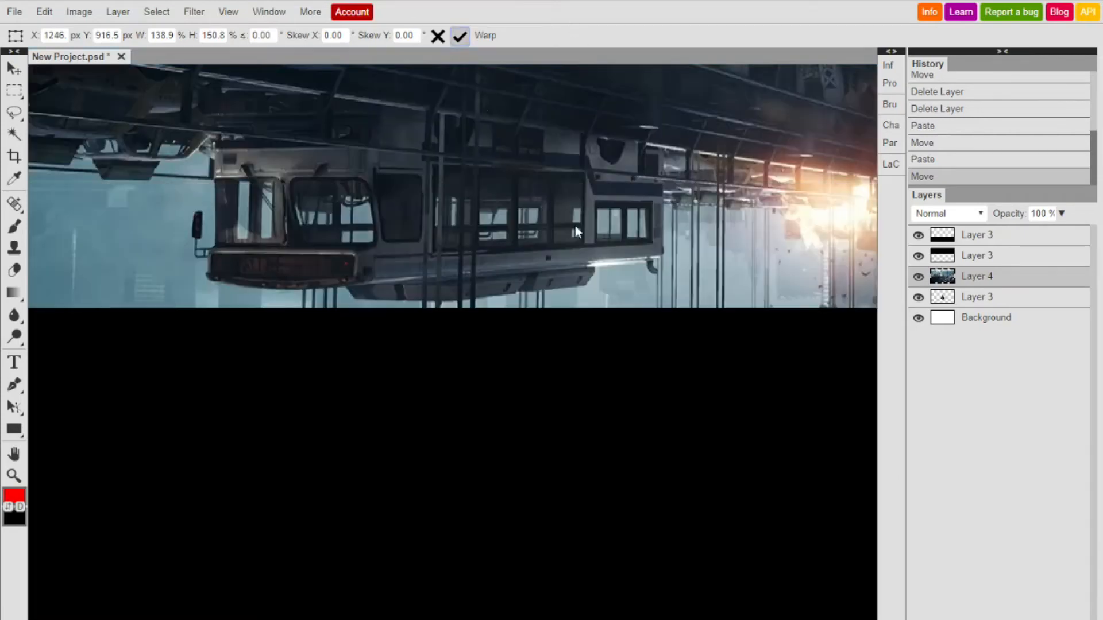
{"action": "left_click", "coordinate": [460, 37]}
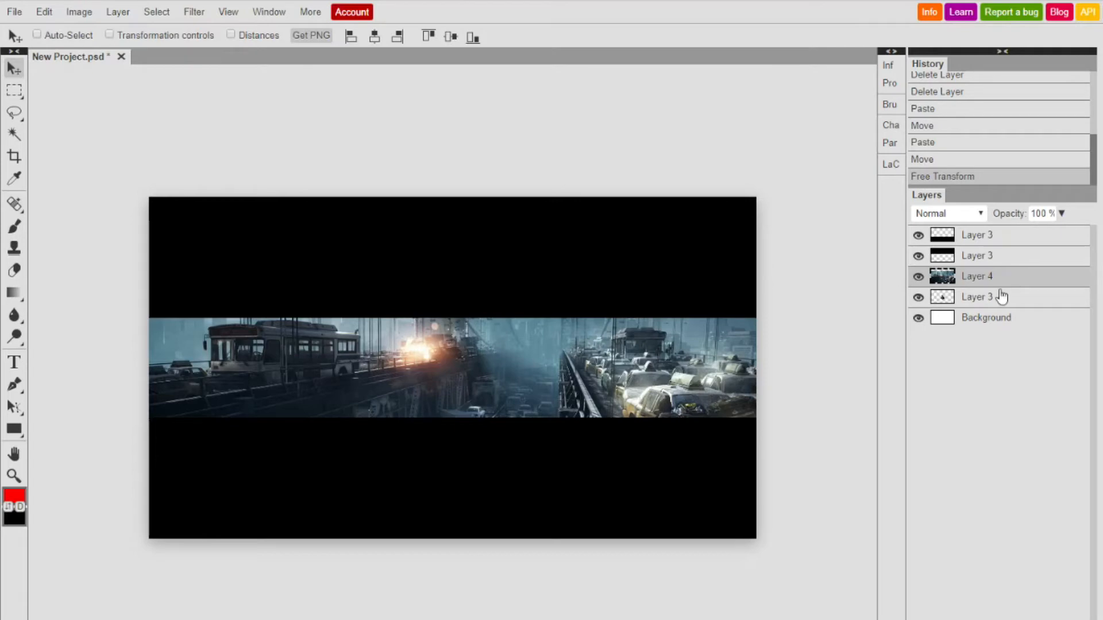
Step: Put the bridge picture layer beneath the soldier layer and move the soldier toward the right part of the band
{"action": "left_click_drag", "start_coordinate": [990, 276], "coordinate": [996, 310]}
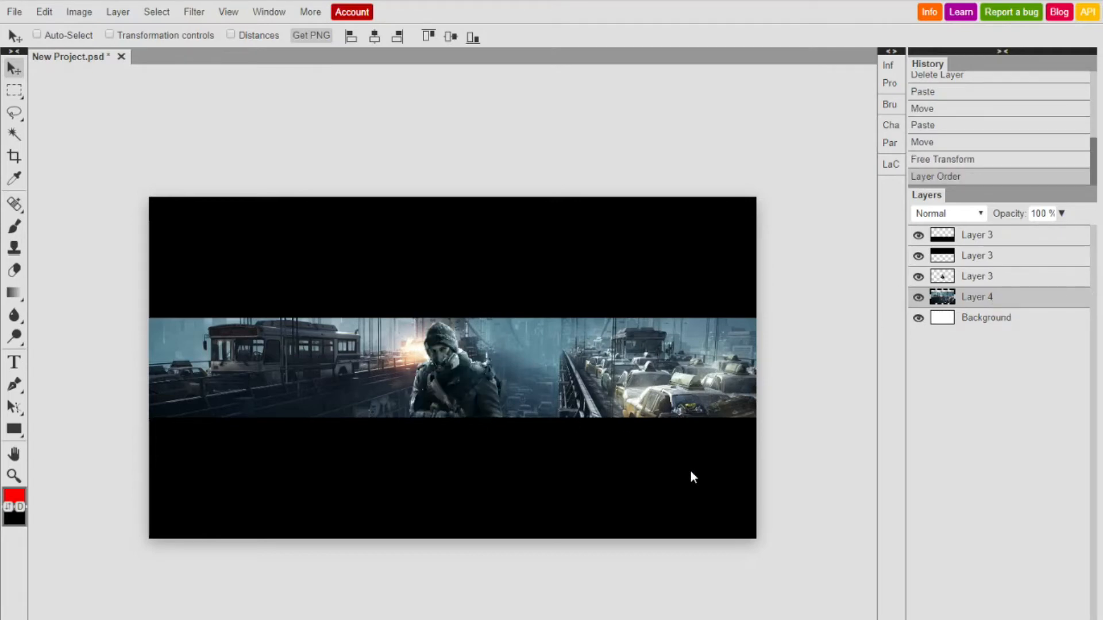
{"action": "left_click", "coordinate": [1011, 277]}
{"action": "left_click_drag", "start_coordinate": [483, 359], "coordinate": [686, 364]}
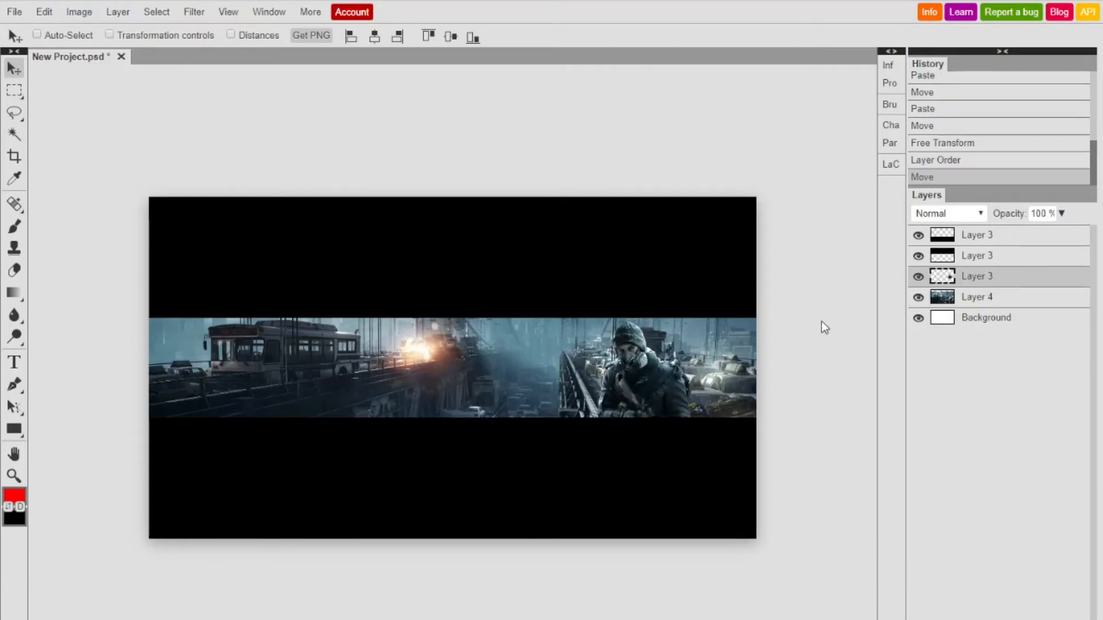
Step: Adjust the bridge picture layer to brightness 18 and contrast 32
{"action": "left_click", "coordinate": [1042, 299]}
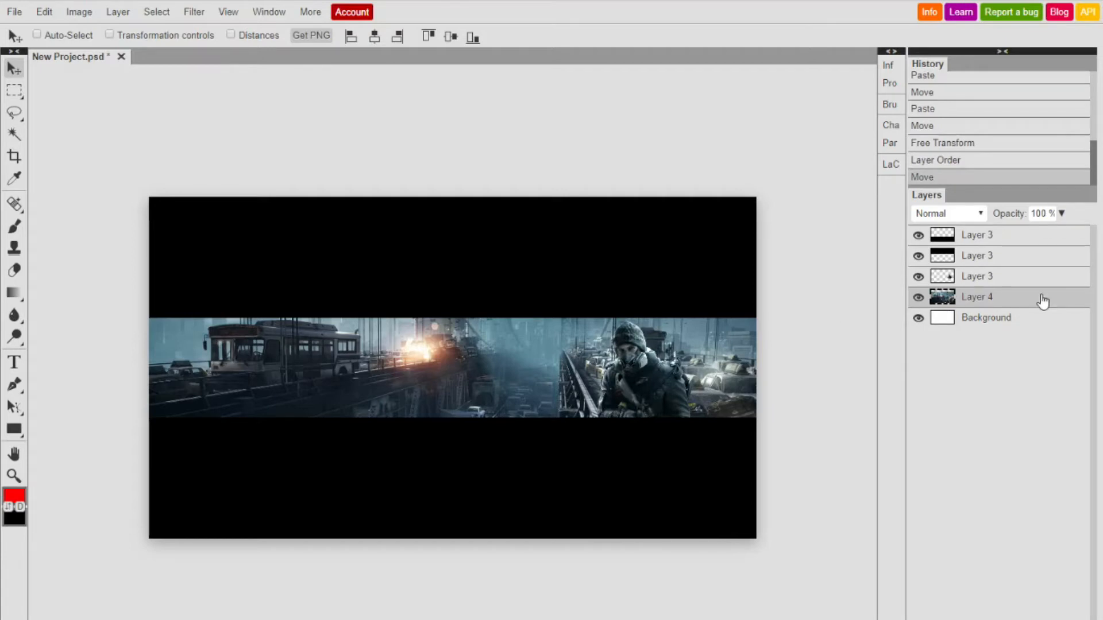
{"action": "left_click", "coordinate": [79, 11]}
{"action": "mouse_move", "coordinate": [86, 34]}
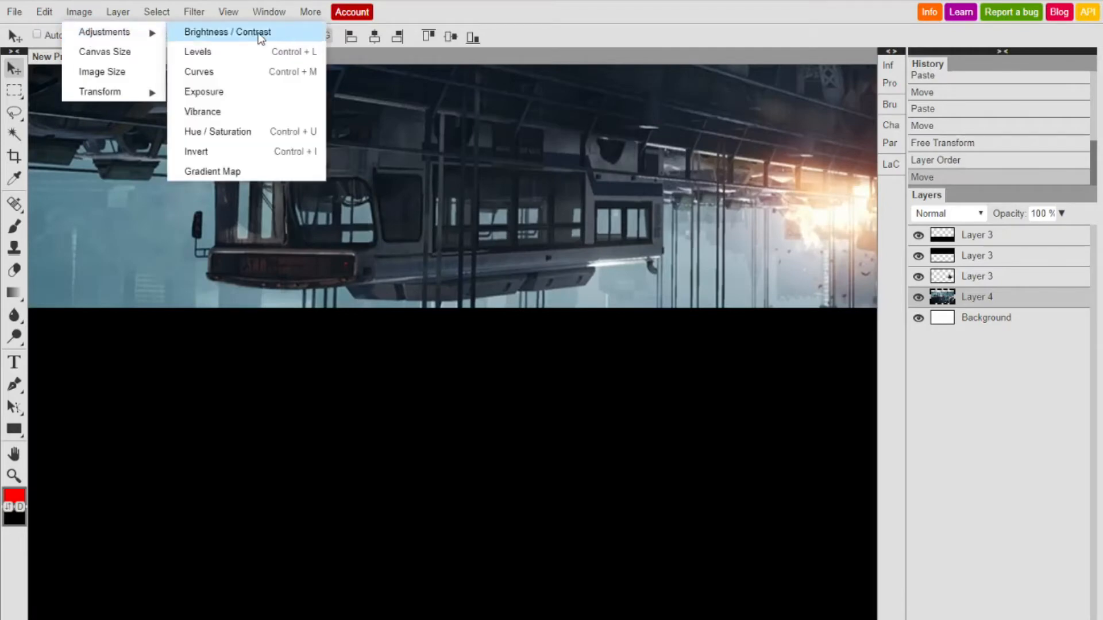
{"action": "left_click", "coordinate": [228, 32]}
{"action": "left_click_drag", "start_coordinate": [230, 169], "coordinate": [237, 174]}
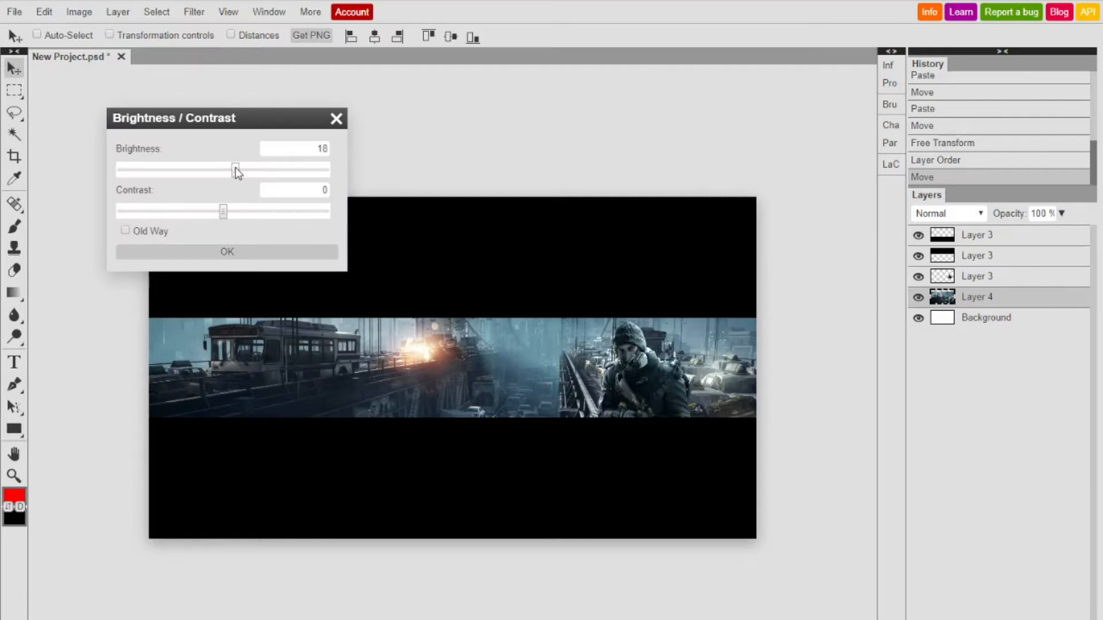
{"action": "left_click_drag", "start_coordinate": [228, 217], "coordinate": [255, 222]}
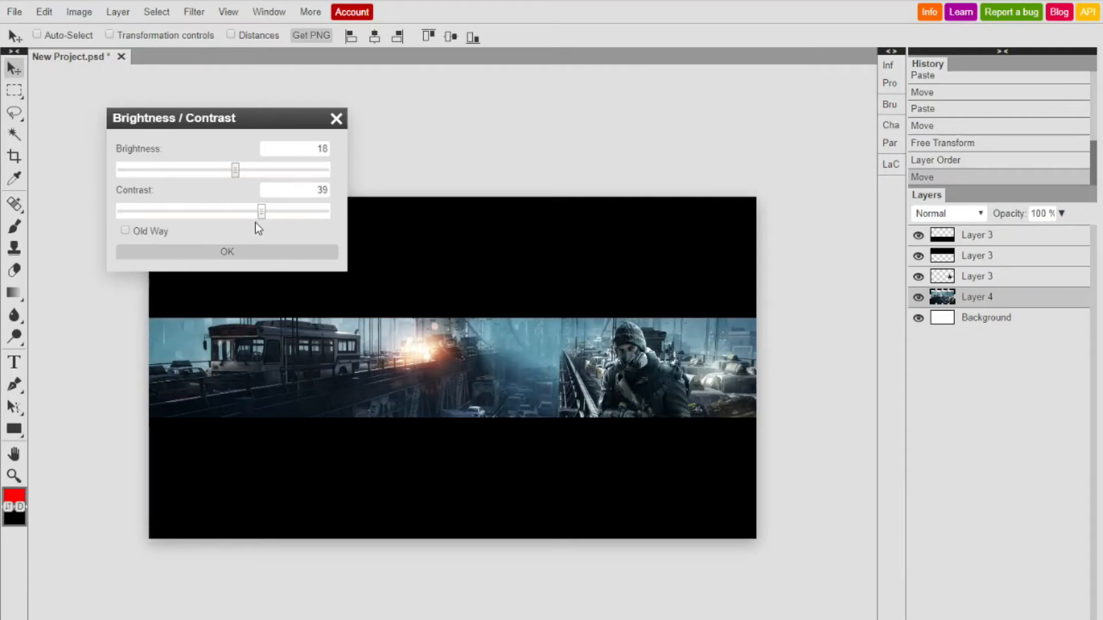
{"action": "left_click", "coordinate": [221, 251]}
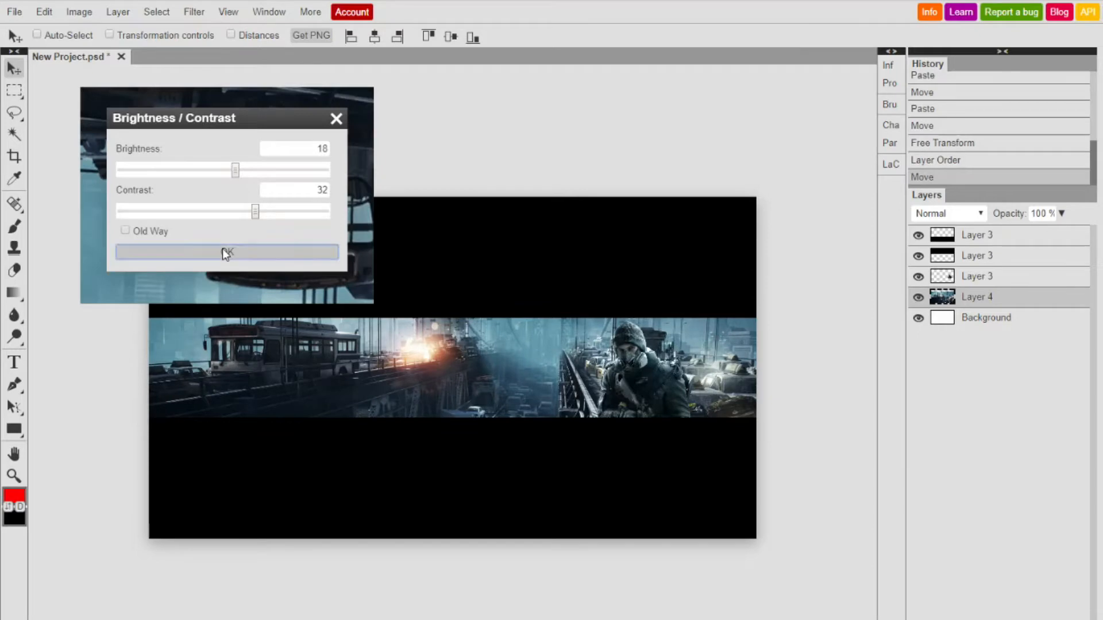
Step: Adjust the bridge picture layer to vibrance 30 and saturation 11
{"action": "scroll", "coordinate": [470, 221], "scroll_direction": "up", "scroll_amount": 3}
{"action": "left_click", "coordinate": [92, 12]}
{"action": "mouse_move", "coordinate": [115, 32]}
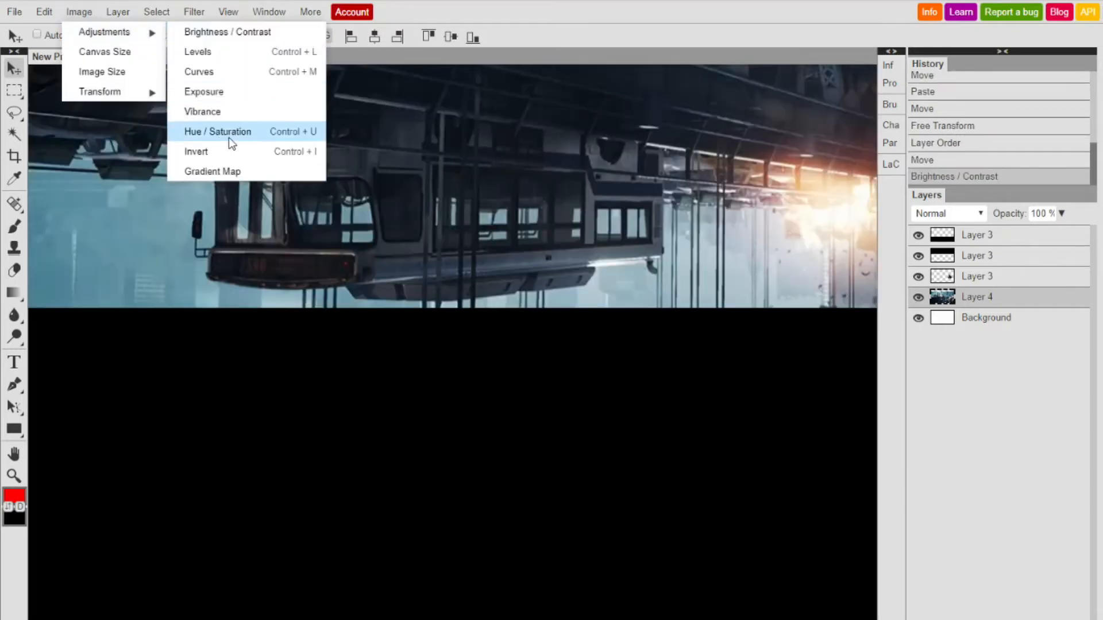
{"action": "left_click", "coordinate": [317, 113]}
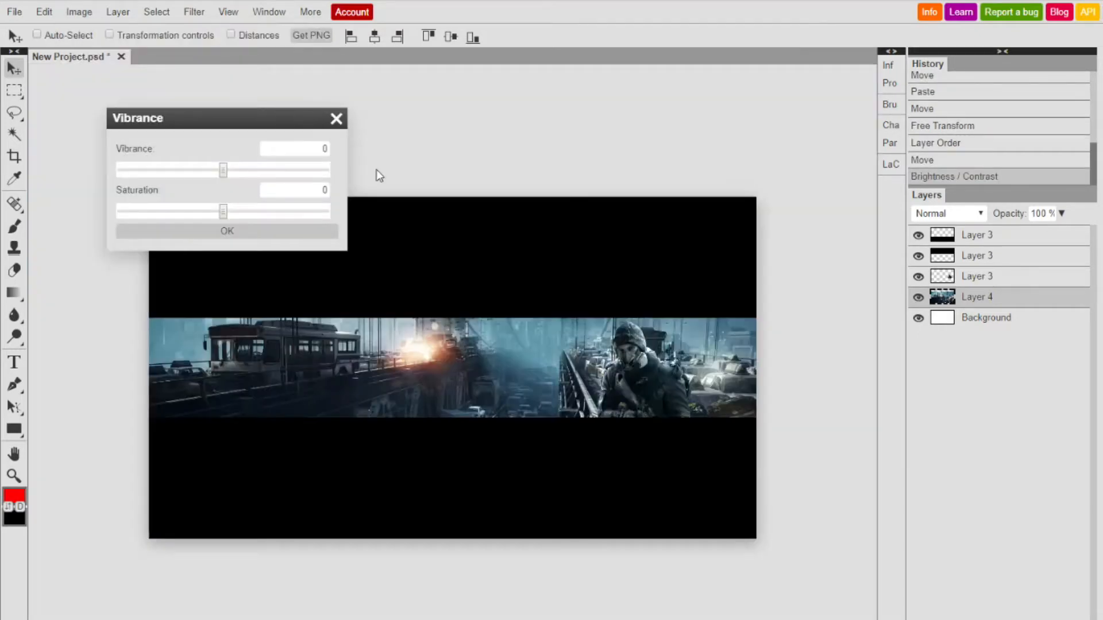
{"action": "left_click", "coordinate": [243, 169]}
{"action": "left_click_drag", "start_coordinate": [224, 211], "coordinate": [250, 211]}
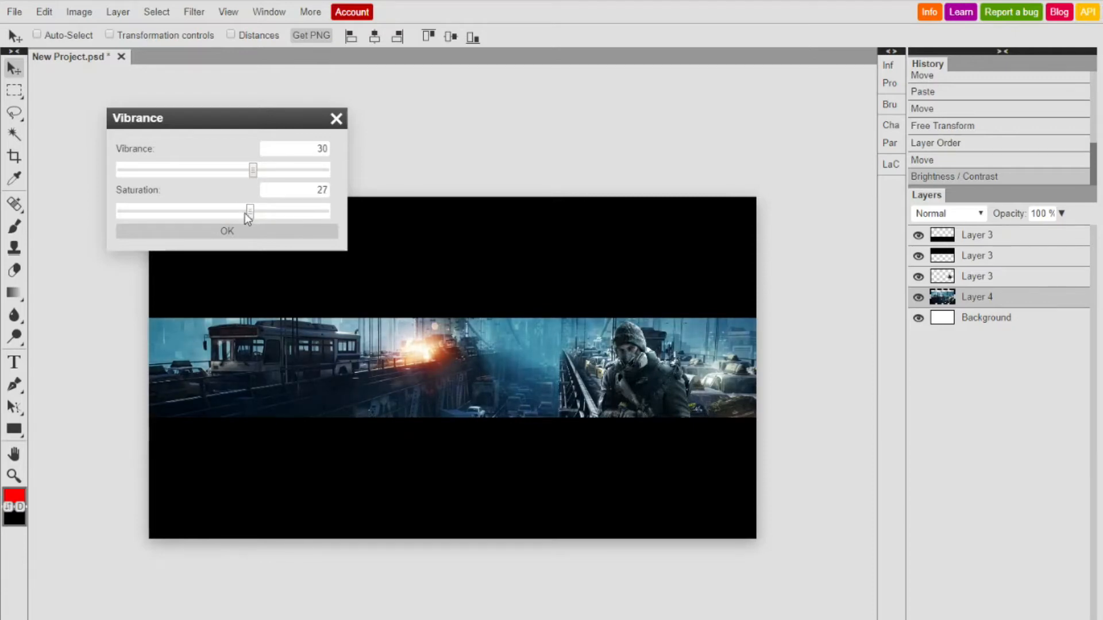
{"action": "left_click_drag", "start_coordinate": [240, 213], "coordinate": [235, 211]}
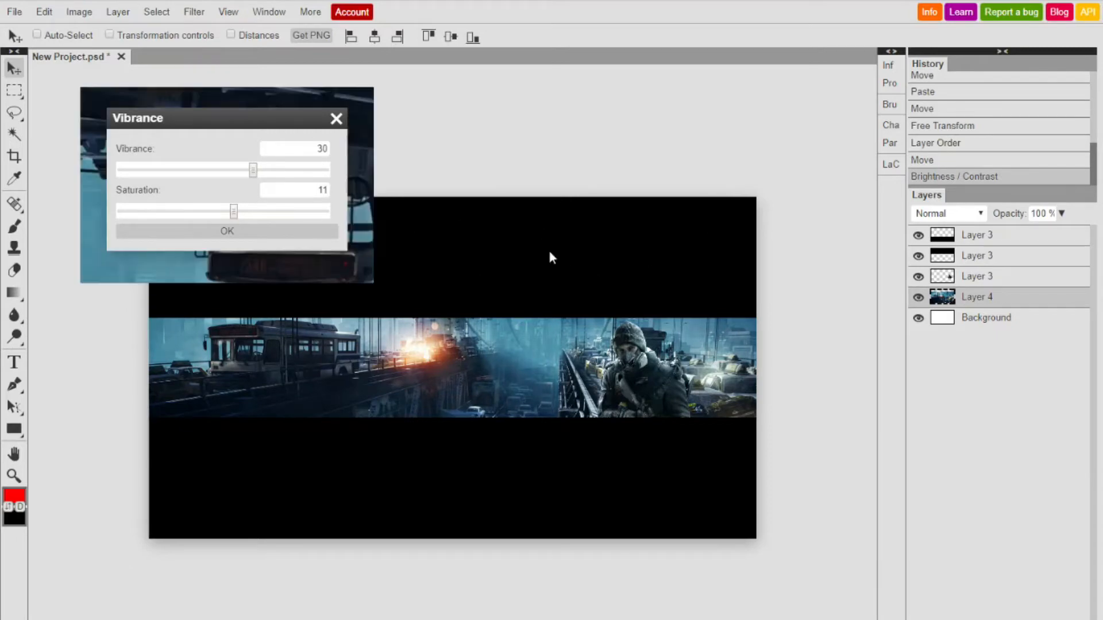
{"action": "left_click", "coordinate": [266, 231]}
Step: Adjust the soldier layer to brightness 41 and contrast 25
{"action": "left_click", "coordinate": [1031, 275]}
{"action": "left_click", "coordinate": [78, 12]}
{"action": "mouse_move", "coordinate": [109, 31]}
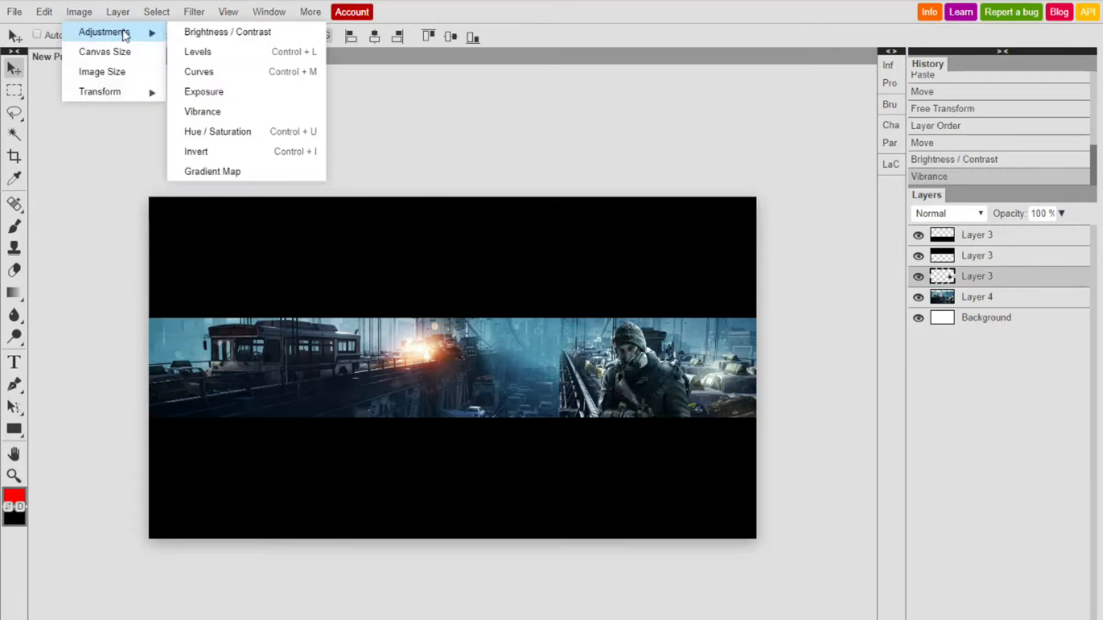
{"action": "left_click", "coordinate": [239, 35]}
{"action": "left_click_drag", "start_coordinate": [223, 171], "coordinate": [252, 173]}
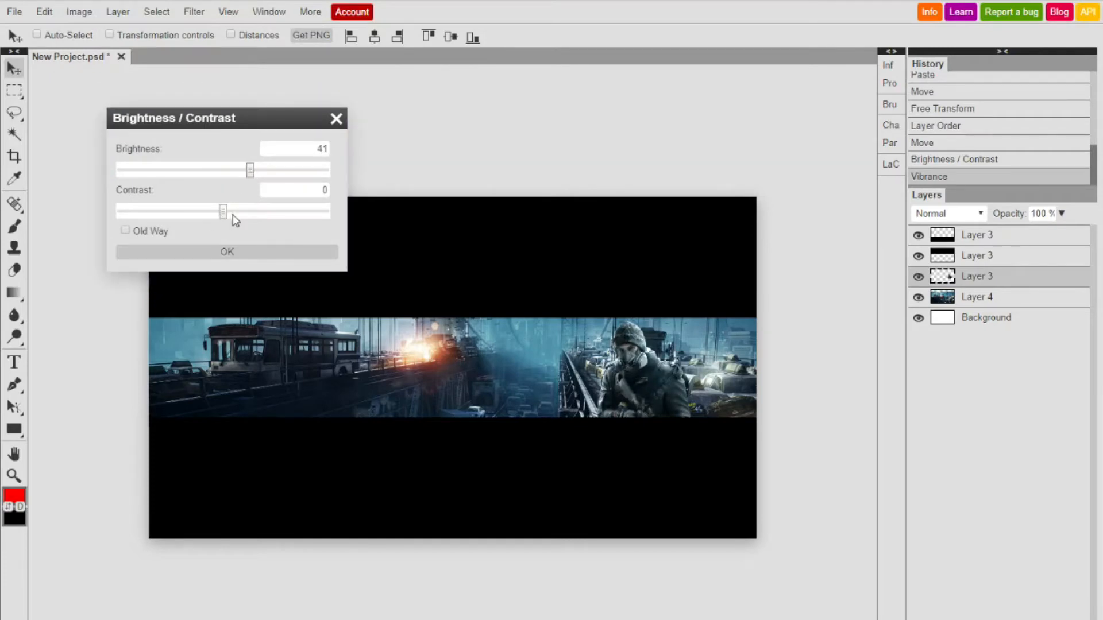
{"action": "left_click_drag", "start_coordinate": [242, 214], "coordinate": [250, 215]}
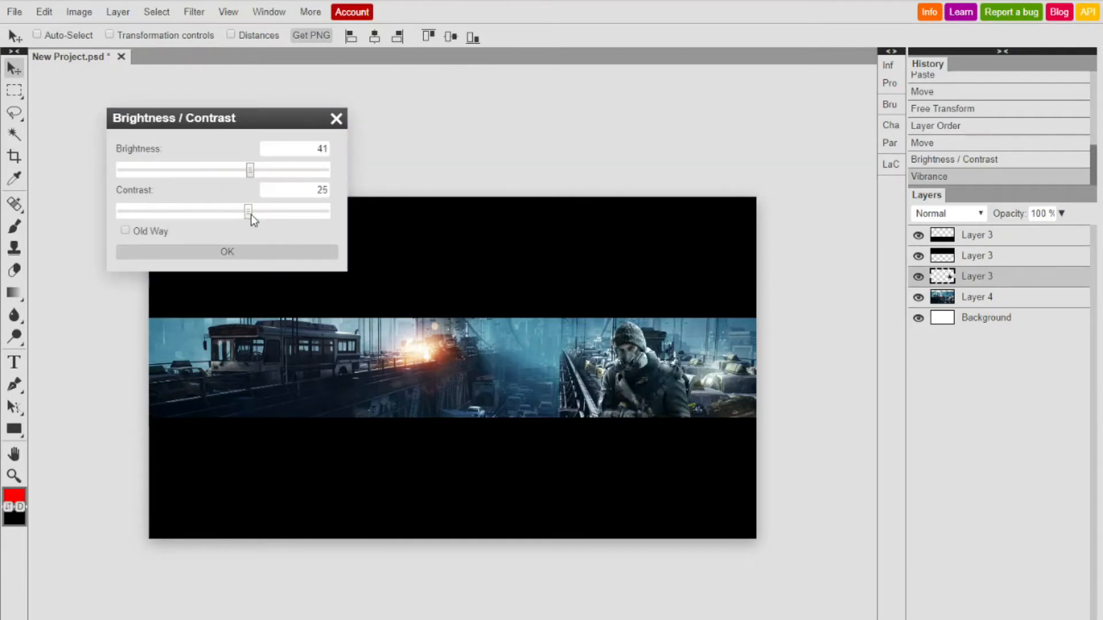
{"action": "left_click", "coordinate": [232, 251]}
Step: Raise the vibrance and saturation of the soldier layer slightly with a Vibrance adjustment
{"action": "left_click", "coordinate": [79, 12]}
{"action": "mouse_move", "coordinate": [132, 32]}
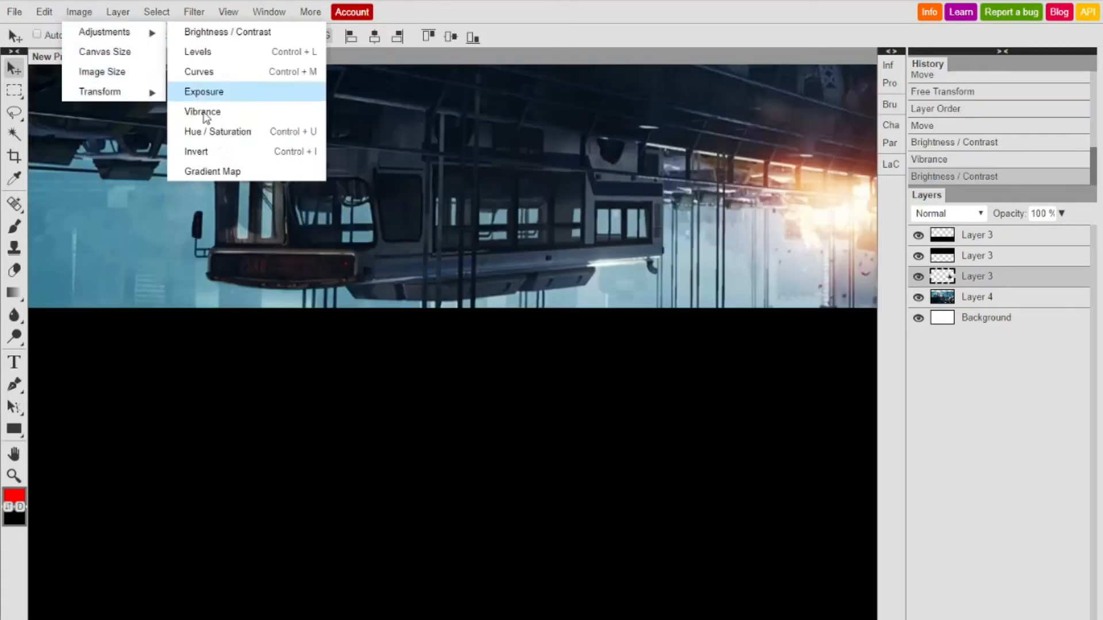
{"action": "left_click", "coordinate": [202, 111]}
{"action": "left_click_drag", "start_coordinate": [227, 170], "coordinate": [244, 171]}
{"action": "left_click_drag", "start_coordinate": [229, 211], "coordinate": [238, 212]}
{"action": "left_click", "coordinate": [253, 234]}
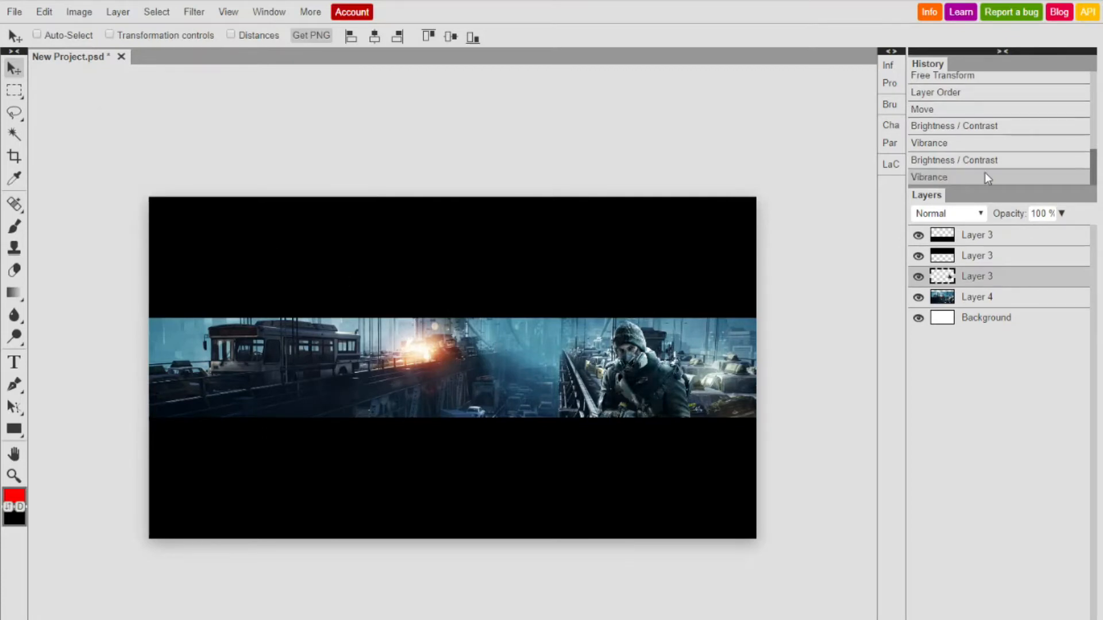
Step: Open the layer style settings of the soldier layer and try a drop shadow on it
{"action": "left_click", "coordinate": [1068, 299]}
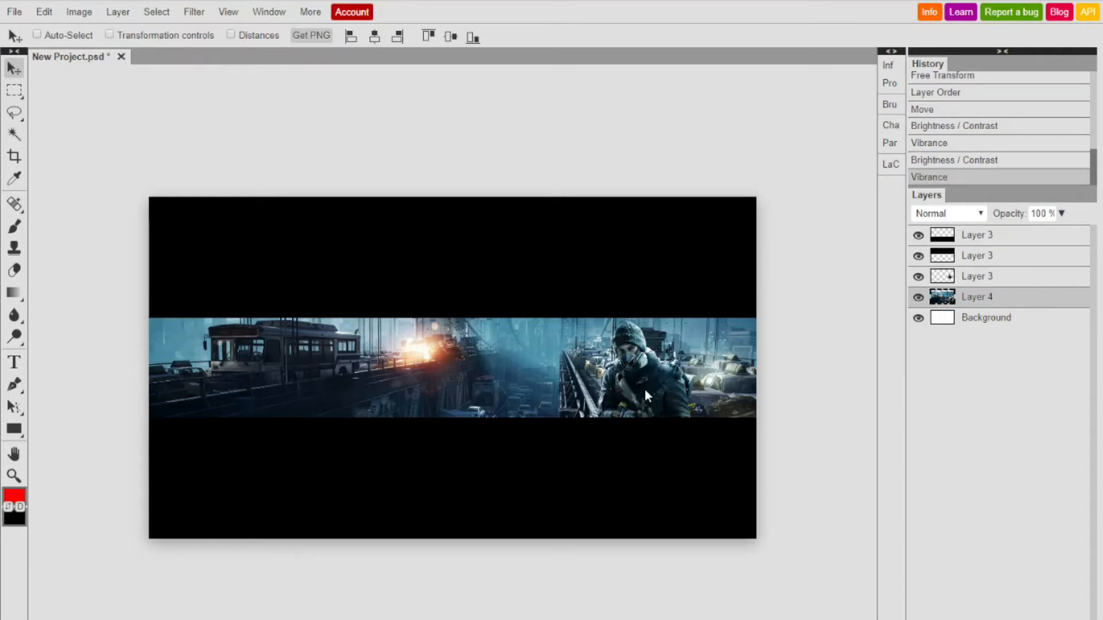
{"action": "left_click", "coordinate": [1049, 283]}
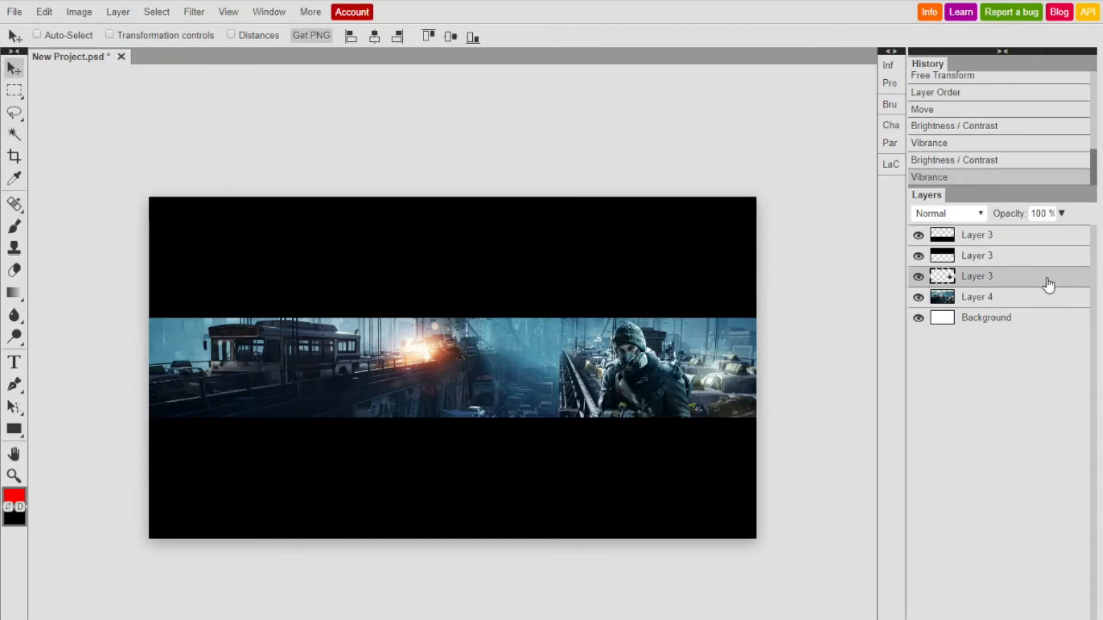
{"action": "double_click", "coordinate": [1078, 283]}
{"action": "left_click_drag", "start_coordinate": [234, 123], "coordinate": [157, 12]}
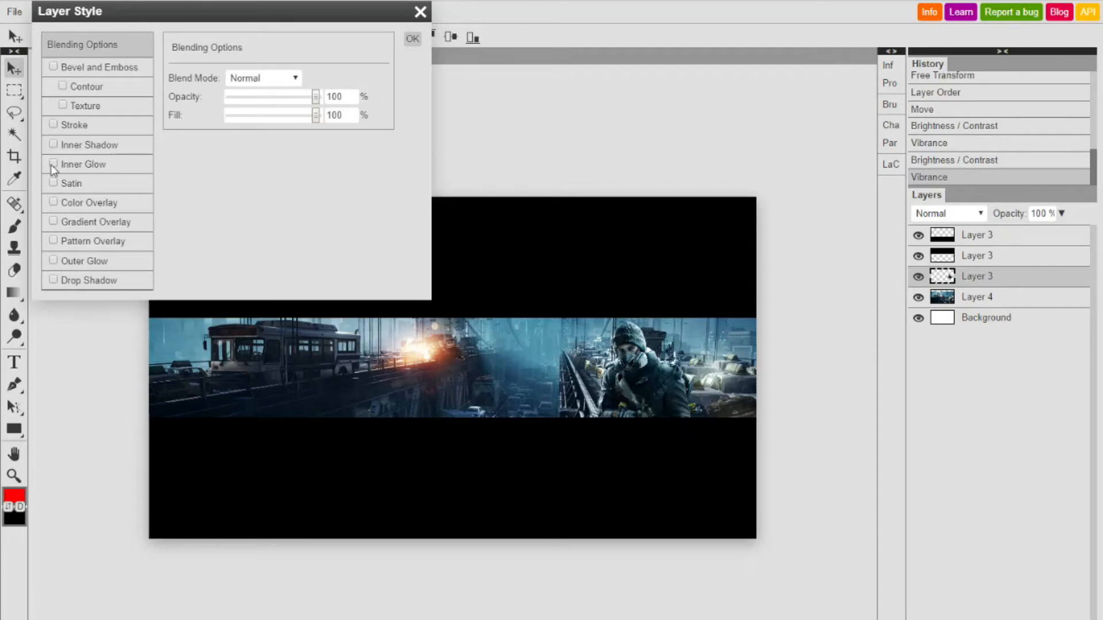
{"action": "left_click", "coordinate": [57, 278]}
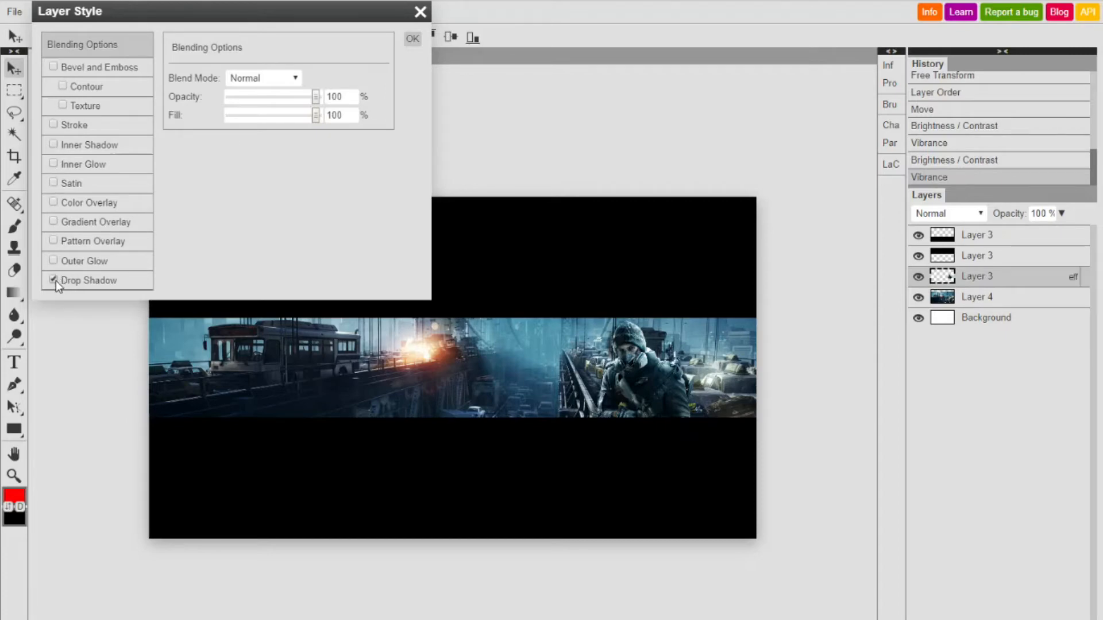
{"action": "left_click", "coordinate": [55, 279]}
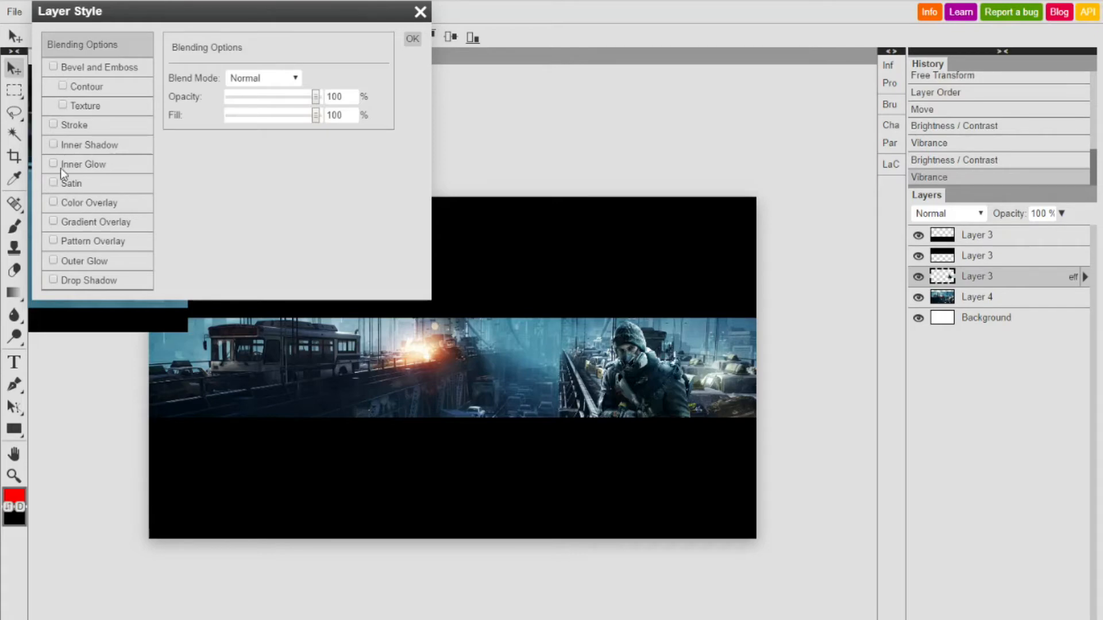
Step: Enable an outer glow on the soldier layer and set its colour to black
{"action": "left_click", "coordinate": [50, 261]}
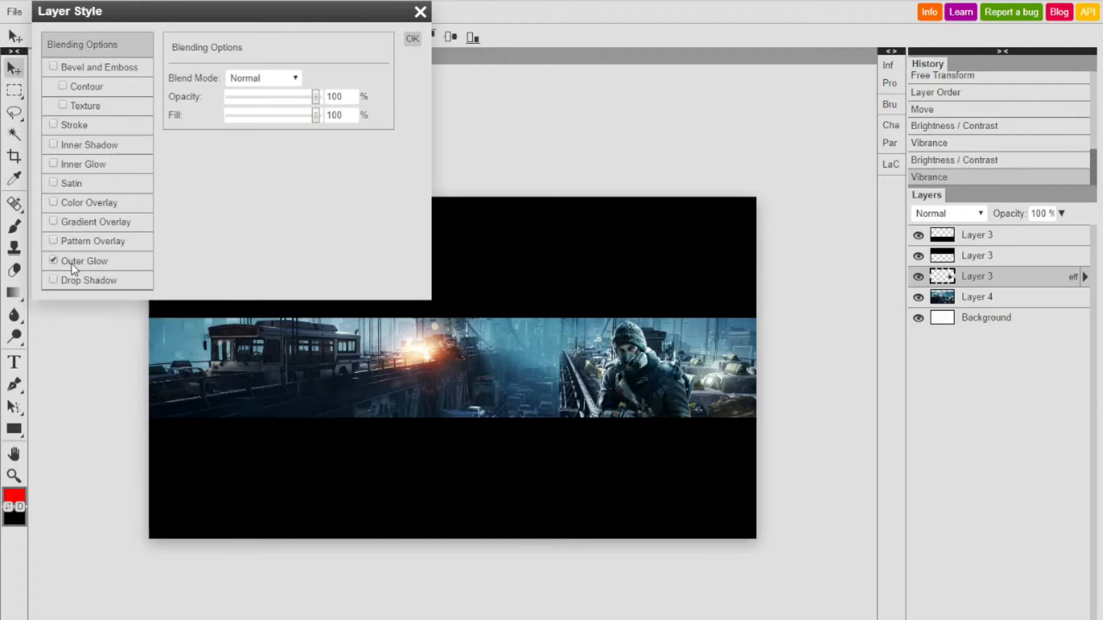
{"action": "left_click", "coordinate": [81, 263]}
{"action": "left_click", "coordinate": [316, 78]}
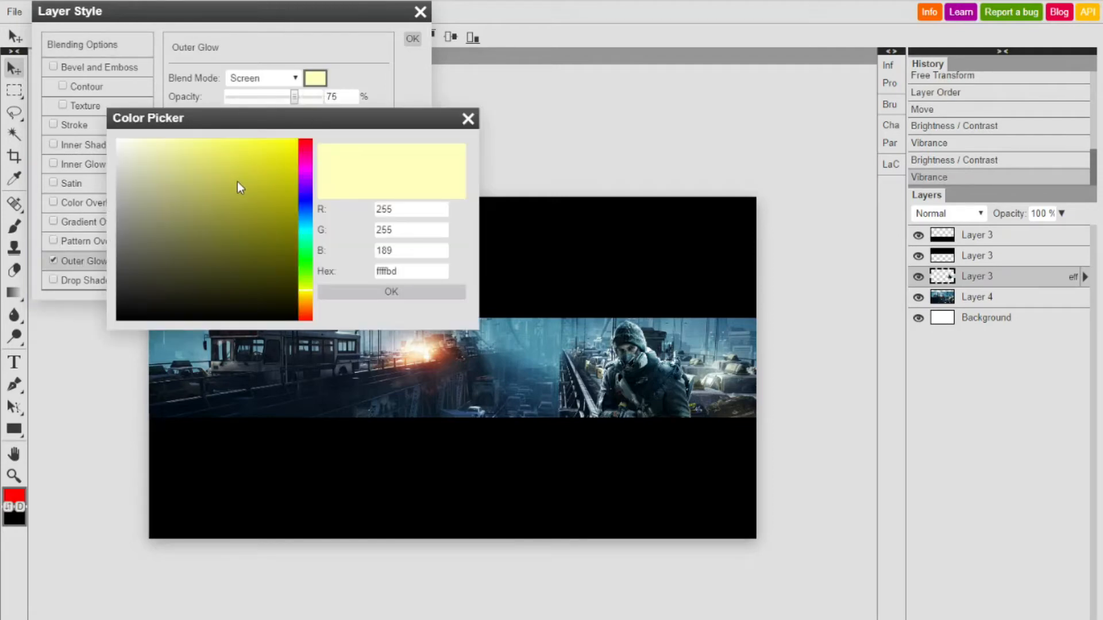
{"action": "left_click", "coordinate": [468, 119]}
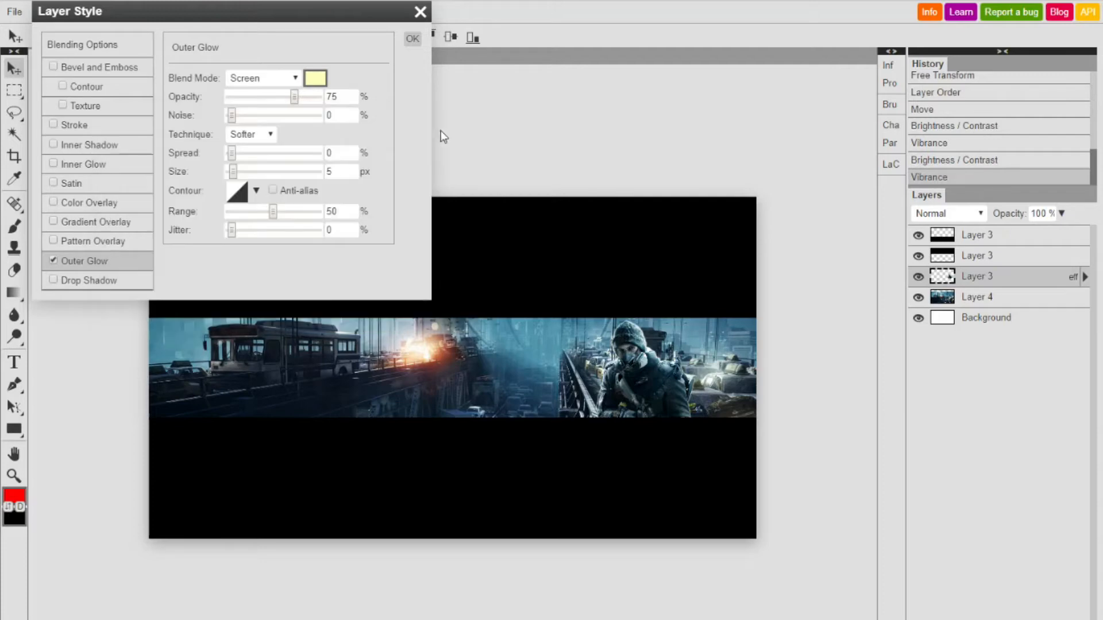
{"action": "left_click", "coordinate": [315, 79]}
{"action": "left_click_drag", "start_coordinate": [229, 197], "coordinate": [120, 320]}
{"action": "left_click_drag", "start_coordinate": [308, 181], "coordinate": [309, 138]}
{"action": "left_click", "coordinate": [364, 291]}
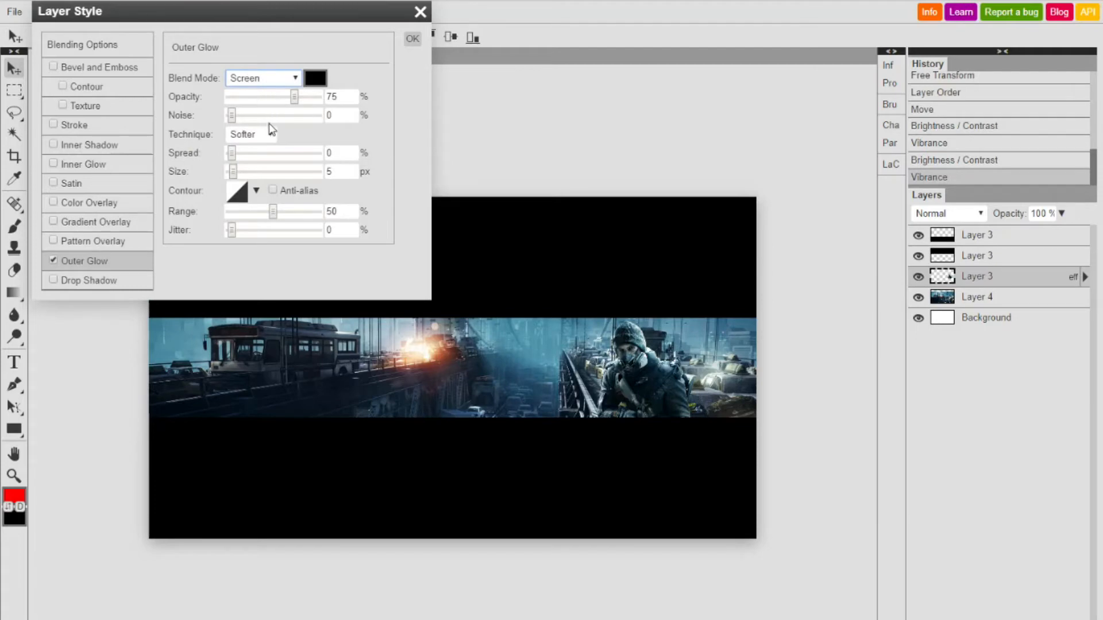
Step: Set the soldier's outer glow to Normal blend mode, 100% opacity, 1% spread and 34 px size, and apply the layer style
{"action": "left_click", "coordinate": [274, 92]}
{"action": "left_click_drag", "start_coordinate": [295, 94], "coordinate": [317, 96]}
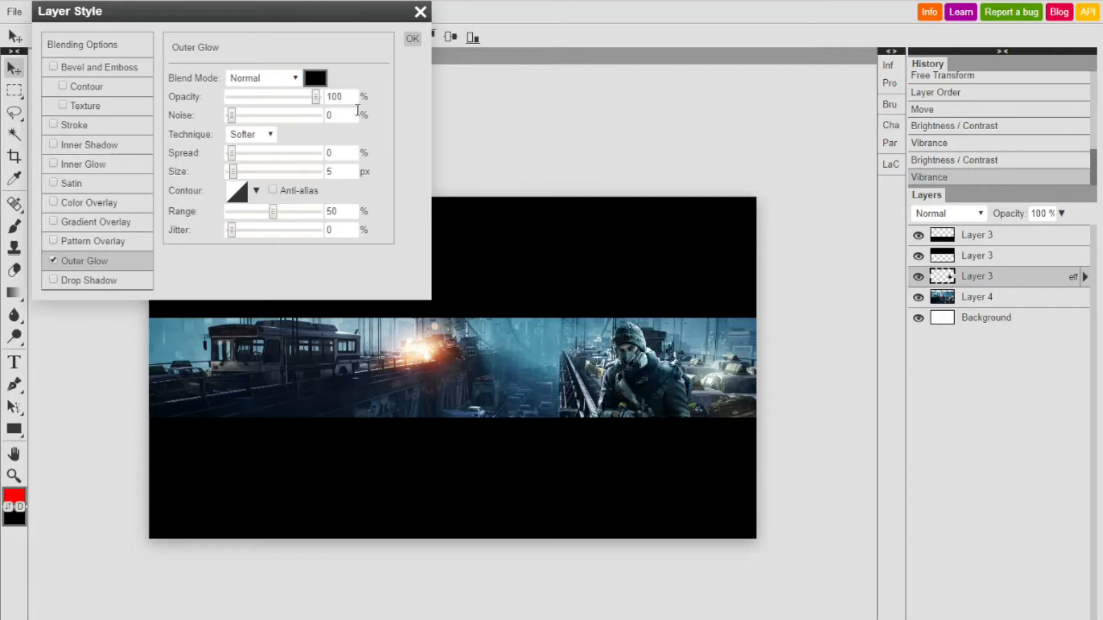
{"action": "left_click_drag", "start_coordinate": [232, 156], "coordinate": [246, 171]}
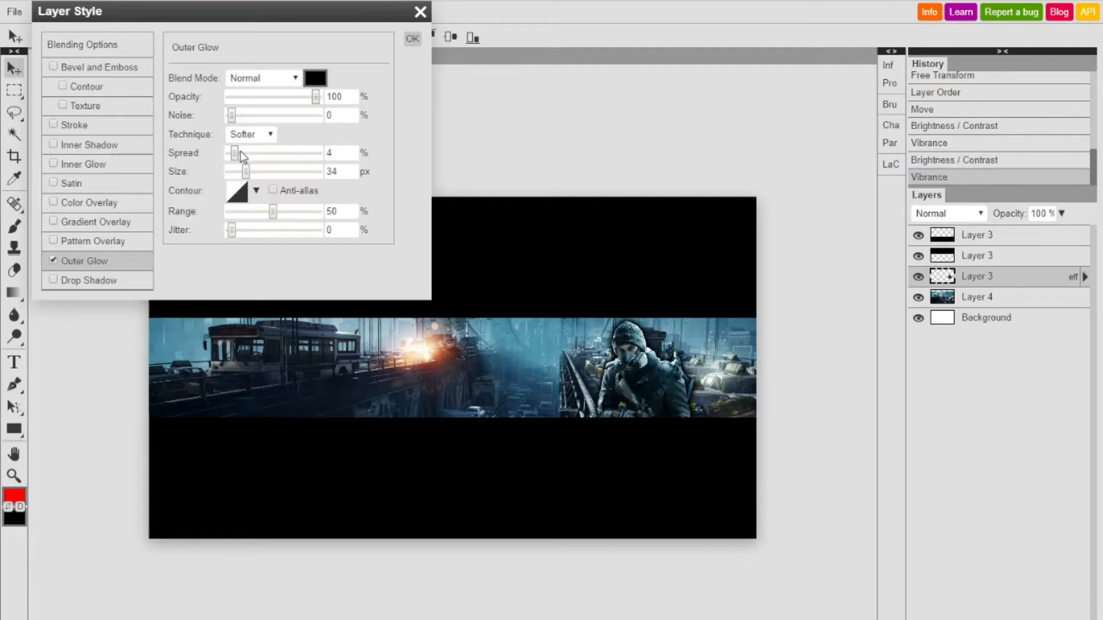
{"action": "left_click_drag", "start_coordinate": [234, 153], "coordinate": [233, 156]}
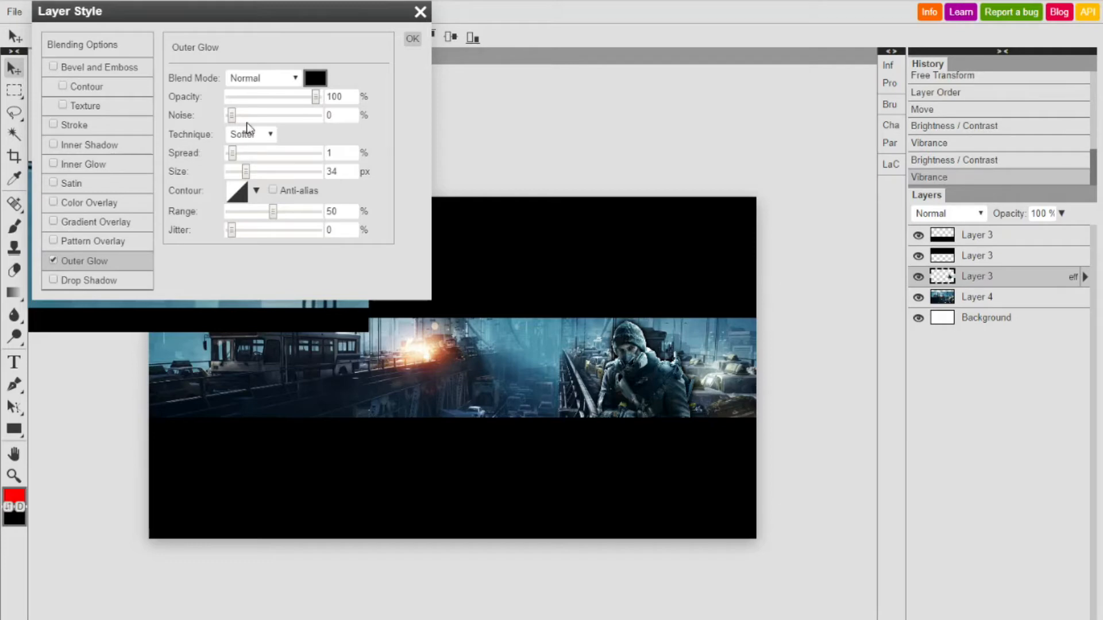
{"action": "left_click", "coordinate": [412, 38]}
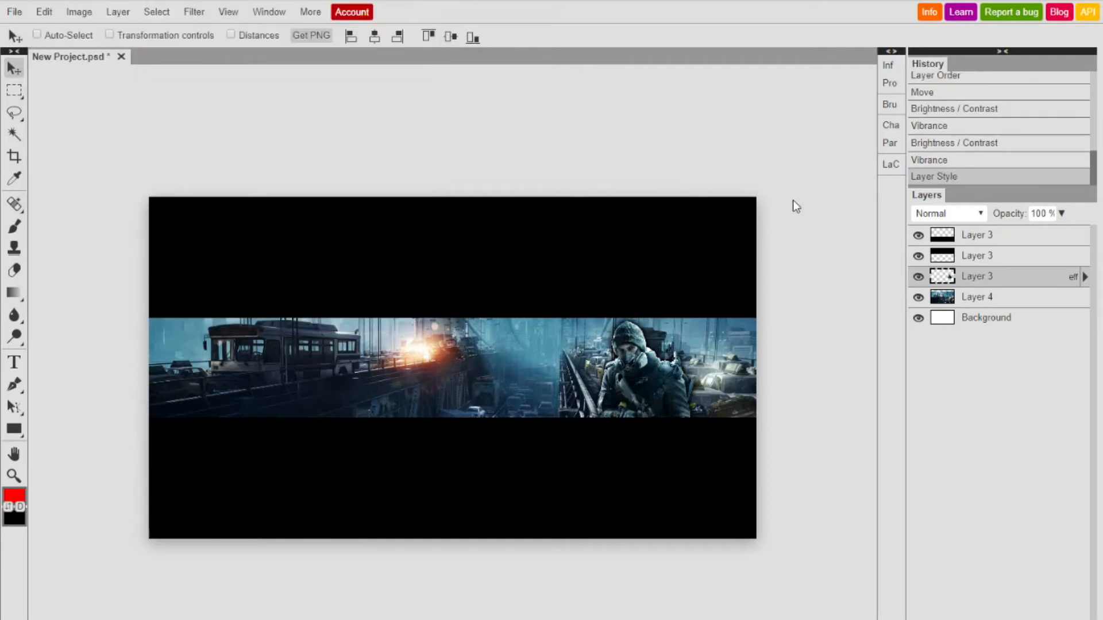
Step: Reopen the soldier layer's style settings and try a bright blue outer glow, colour 000cff
{"action": "double_click", "coordinate": [1036, 281]}
{"action": "left_click", "coordinate": [88, 244]}
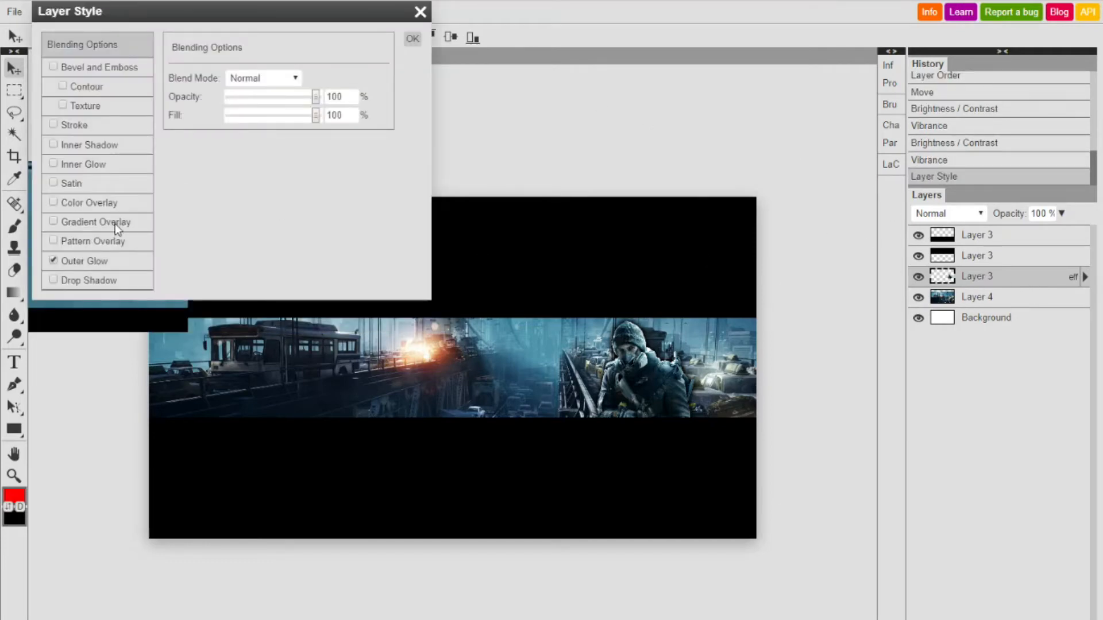
{"action": "left_click", "coordinate": [52, 242]}
{"action": "left_click", "coordinate": [118, 260]}
{"action": "left_click", "coordinate": [315, 80]}
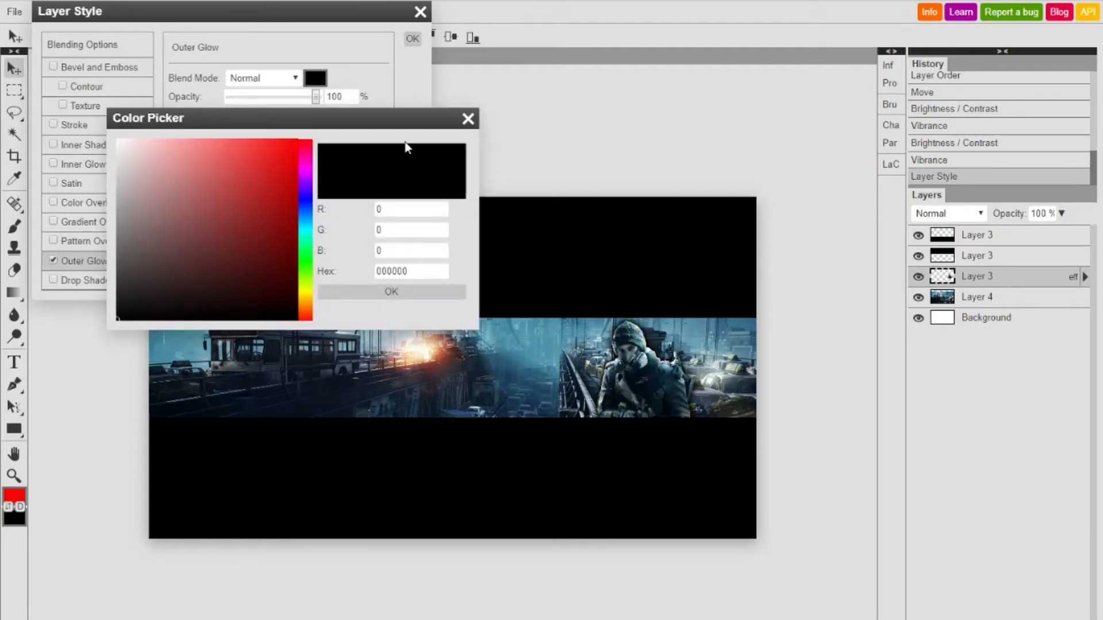
{"action": "left_click_drag", "start_coordinate": [308, 253], "coordinate": [308, 200]}
{"action": "left_click_drag", "start_coordinate": [277, 168], "coordinate": [361, 125]}
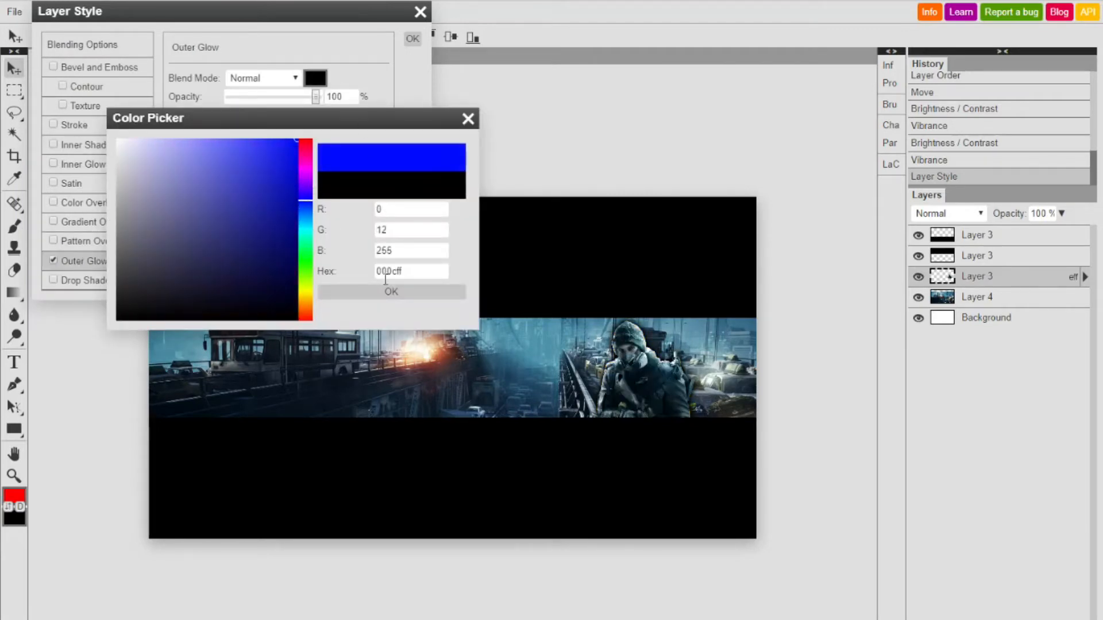
{"action": "left_click", "coordinate": [375, 292]}
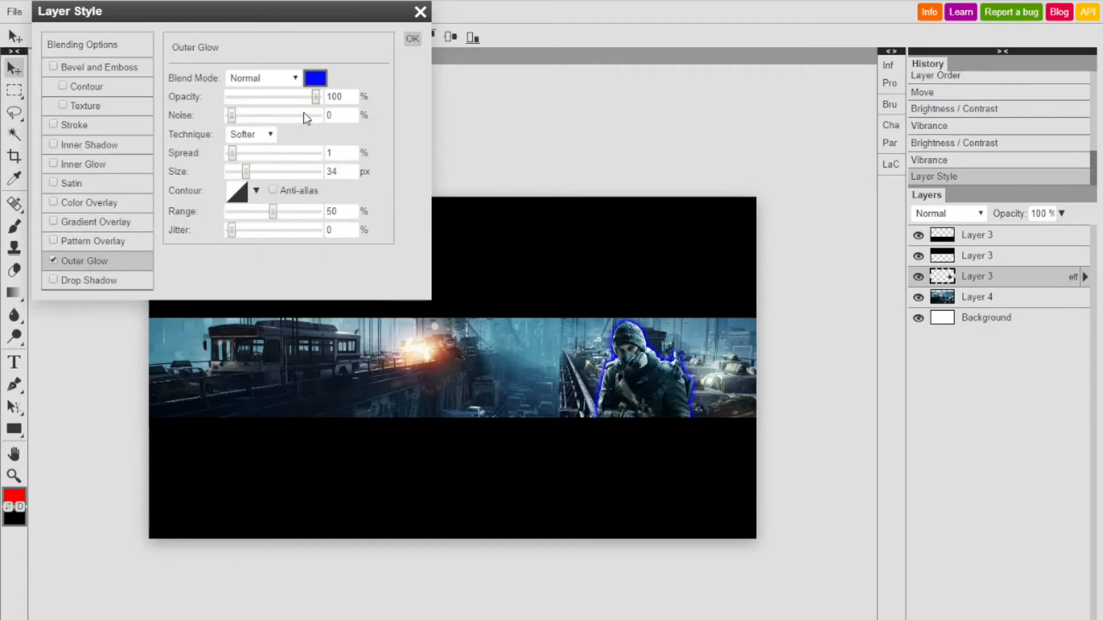
Step: Try green-turquoise outer glow colours on the soldier, first 00ffba and then the duller 20b38b
{"action": "left_click", "coordinate": [316, 79]}
{"action": "left_click", "coordinate": [305, 237]}
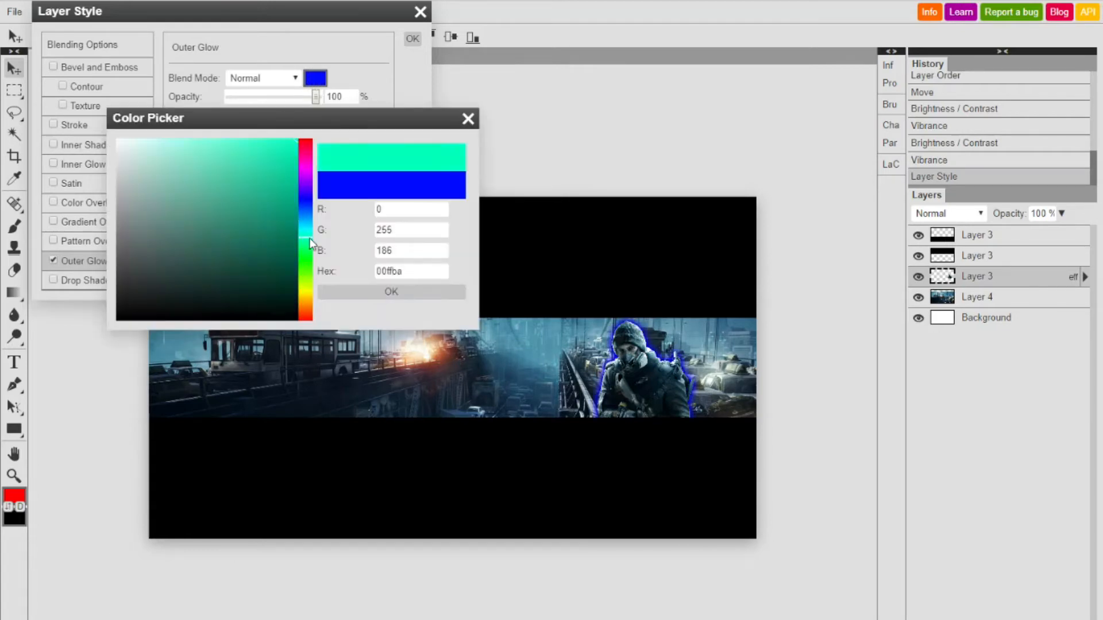
{"action": "left_click", "coordinate": [401, 290]}
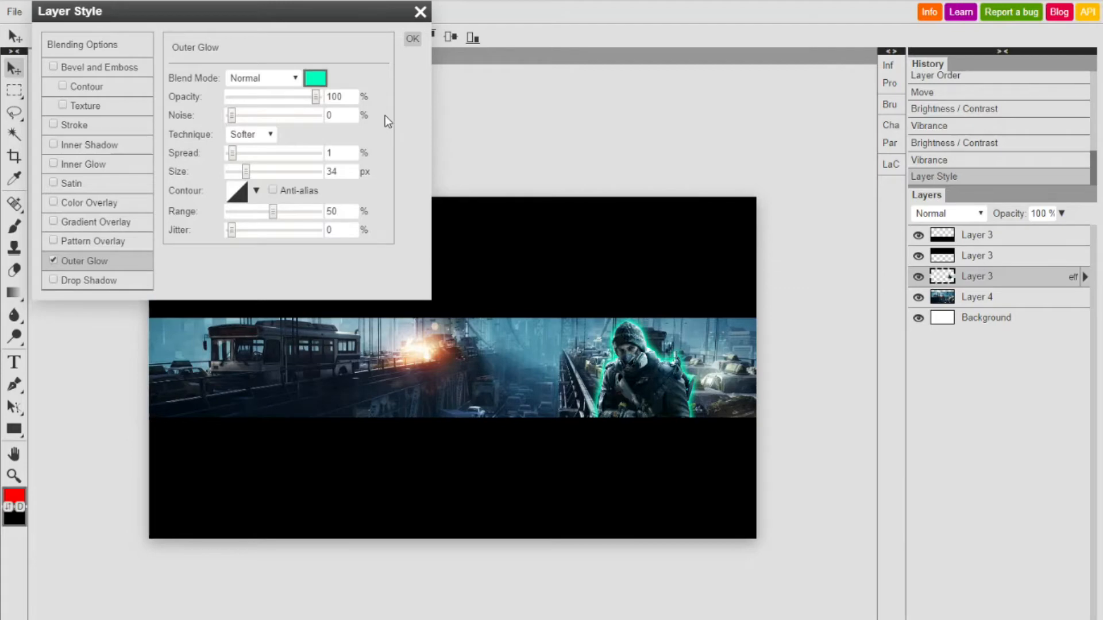
{"action": "left_click", "coordinate": [325, 83]}
{"action": "left_click_drag", "start_coordinate": [284, 226], "coordinate": [267, 192]}
{"action": "left_click", "coordinate": [362, 294]}
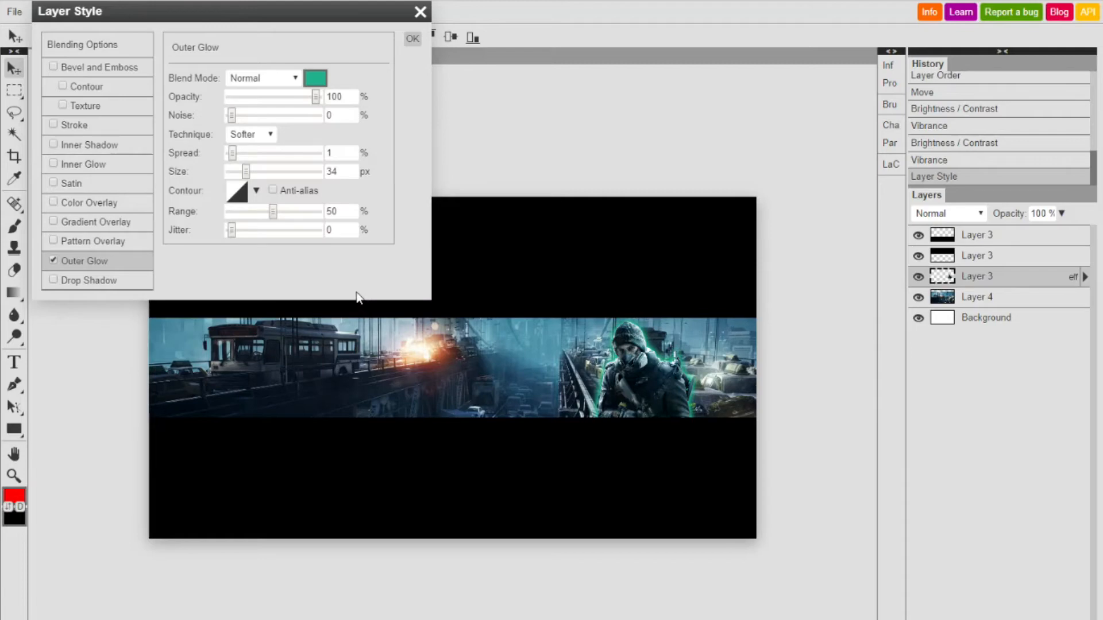
Step: Try the muted blue 354cc0 as the soldier's outer glow colour
{"action": "left_click", "coordinate": [310, 79]}
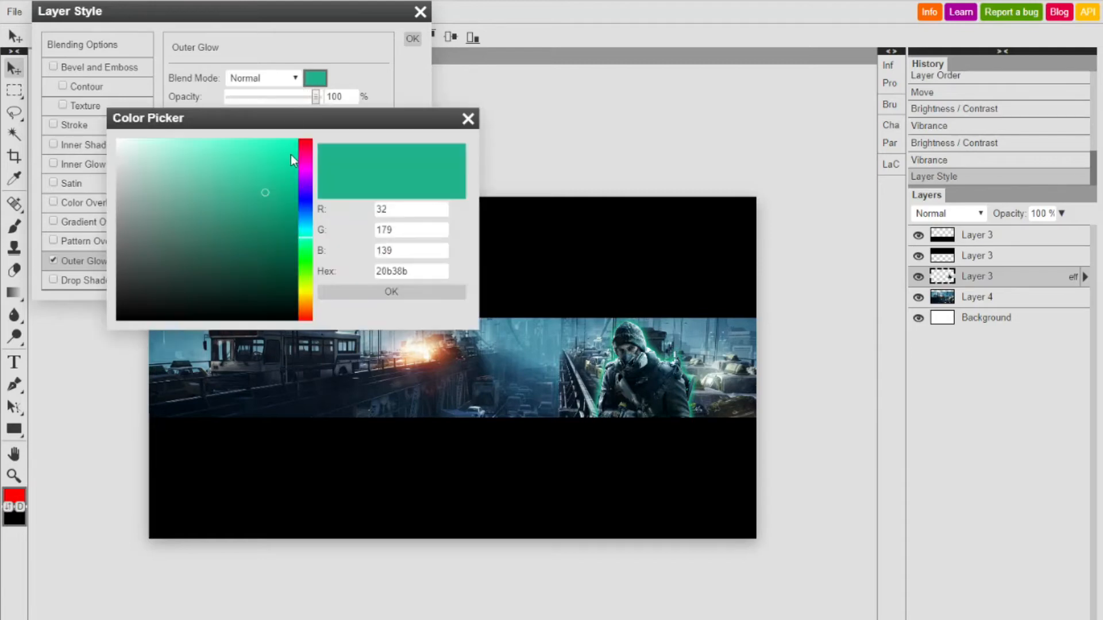
{"action": "left_click", "coordinate": [305, 209]}
{"action": "left_click", "coordinate": [248, 186]}
{"action": "left_click", "coordinate": [248, 185]}
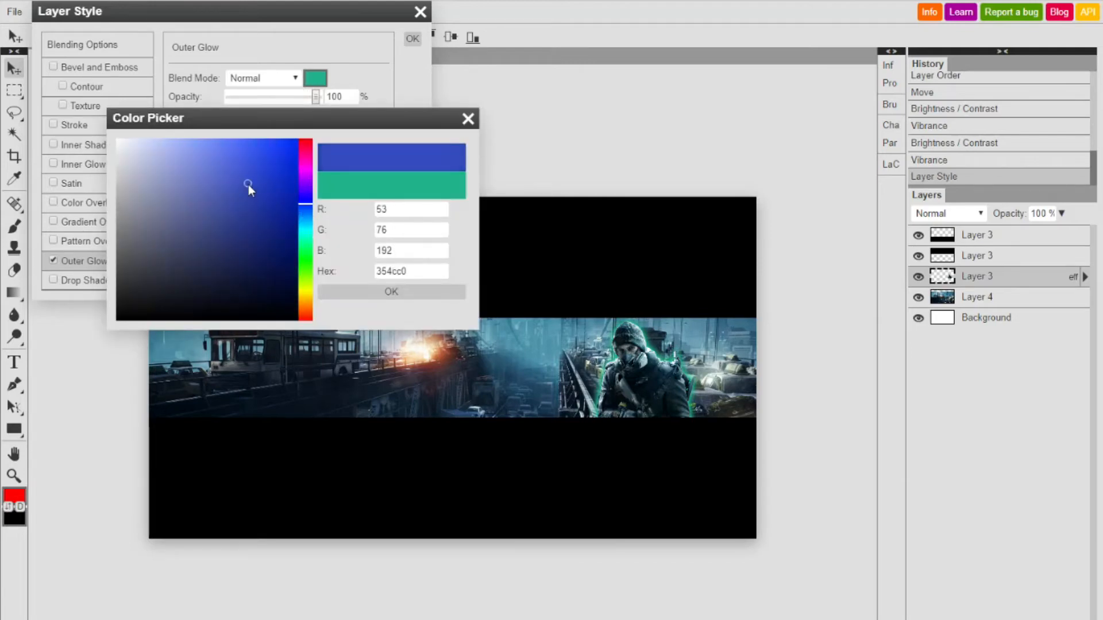
{"action": "left_click", "coordinate": [382, 292]}
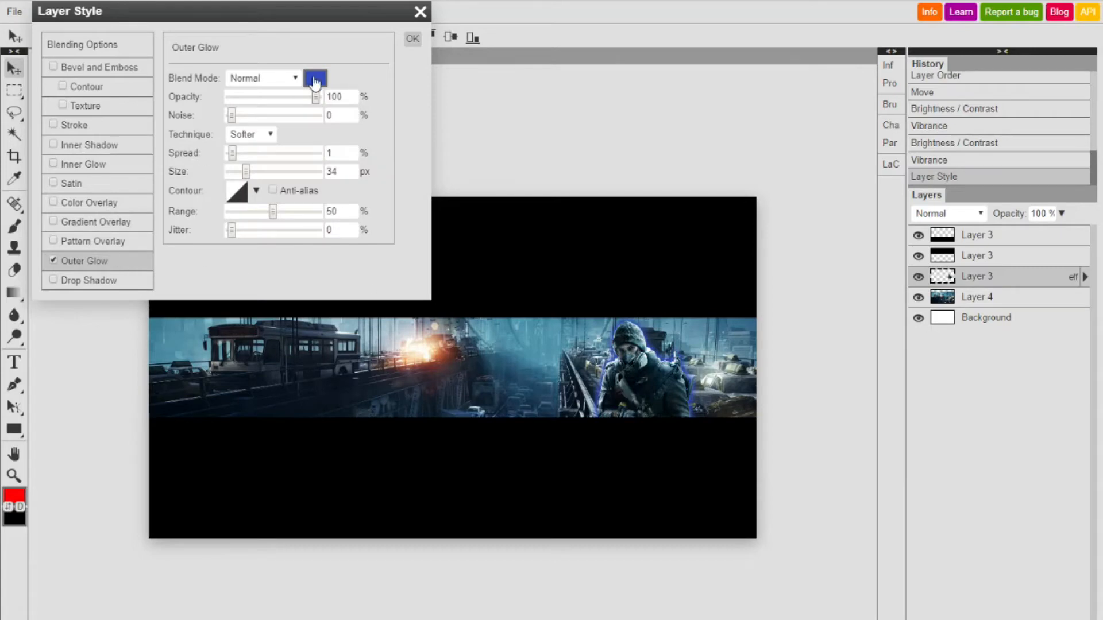
Step: Return the soldier's outer glow colour to black and apply the layer style
{"action": "left_click", "coordinate": [314, 79]}
{"action": "left_click", "coordinate": [352, 292]}
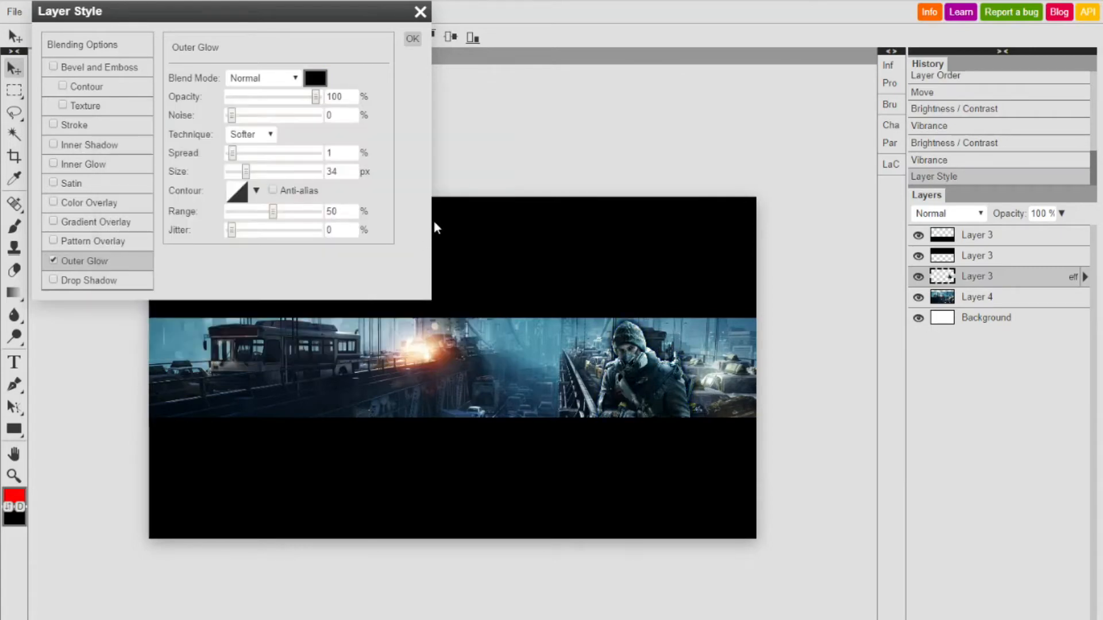
{"action": "left_click", "coordinate": [412, 39]}
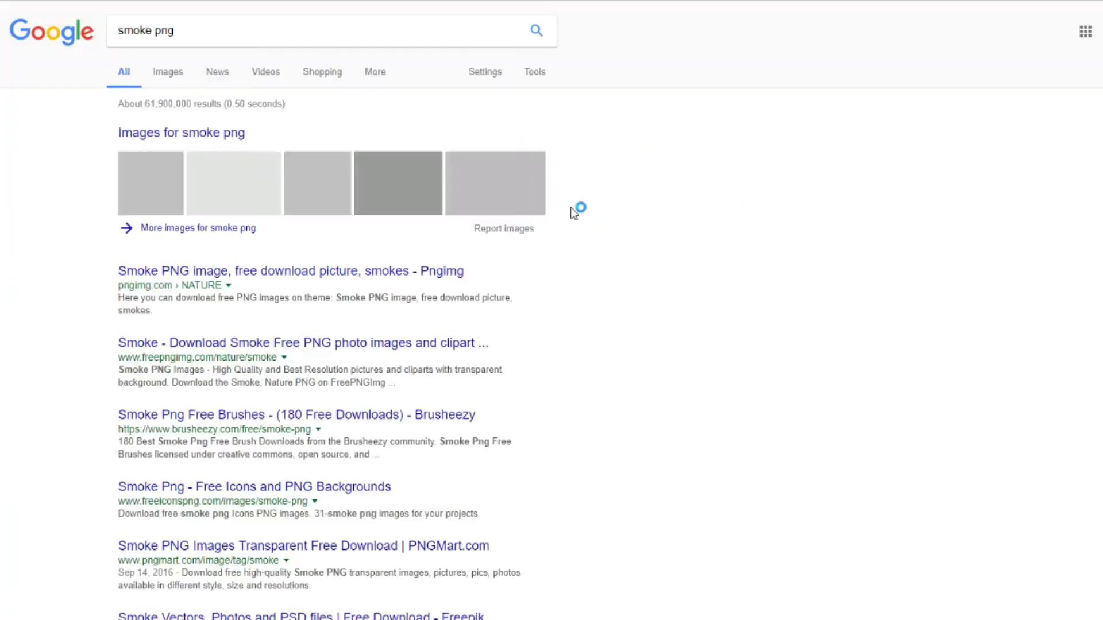
Step: Browse the image results for smoke png and pick a smoke picture to use in the banner
{"action": "left_click", "coordinate": [168, 72]}
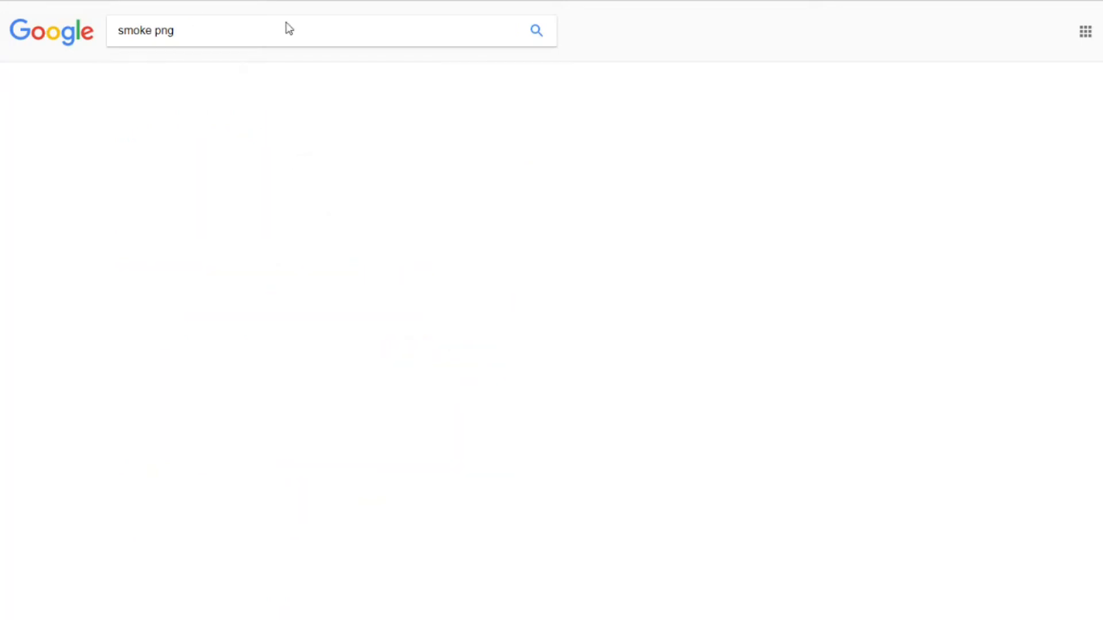
{"action": "scroll", "coordinate": [591, 357], "scroll_direction": "down", "scroll_amount": 4}
{"action": "scroll", "coordinate": [571, 362], "scroll_direction": "up", "scroll_amount": 4}
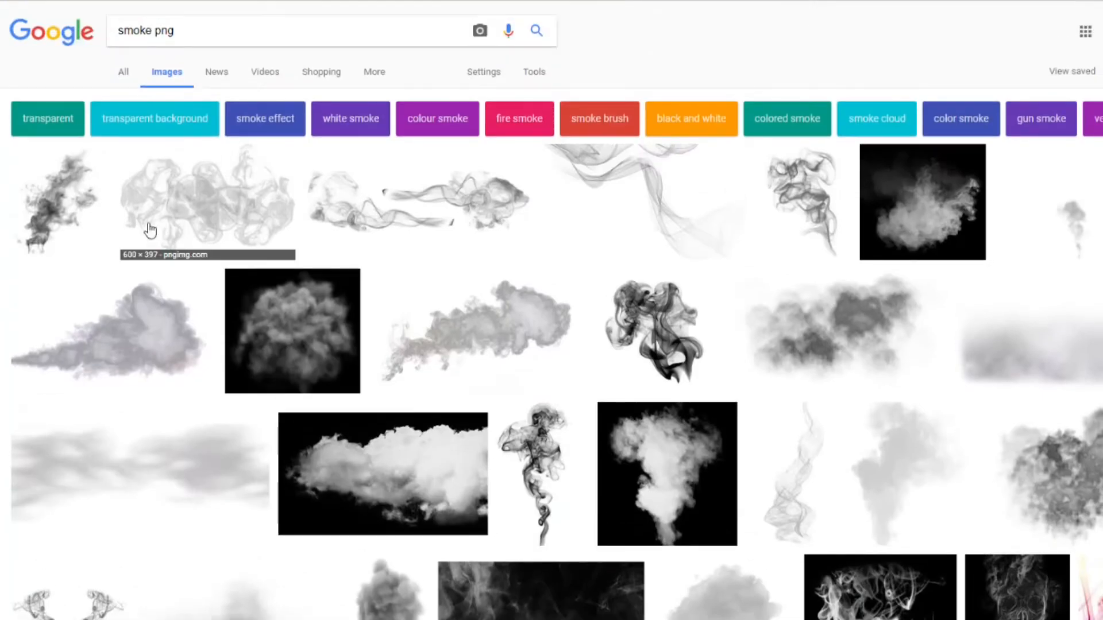
{"action": "scroll", "coordinate": [342, 155], "scroll_direction": "down", "scroll_amount": 3}
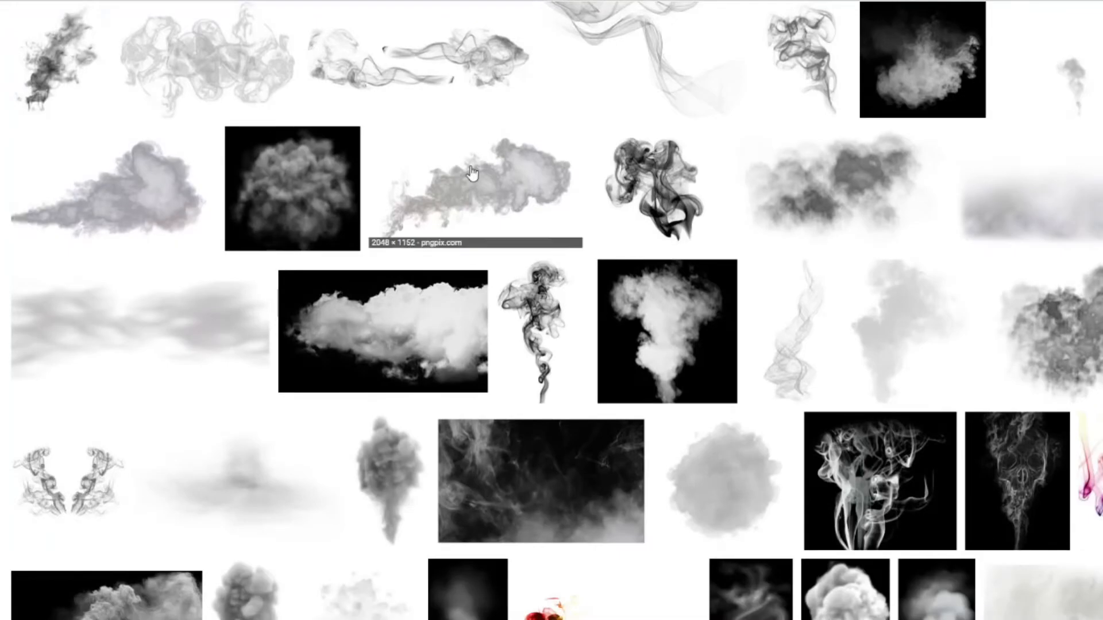
{"action": "scroll", "coordinate": [563, 184], "scroll_direction": "down", "scroll_amount": 10}
{"action": "scroll", "coordinate": [563, 184], "scroll_direction": "down", "scroll_amount": 7}
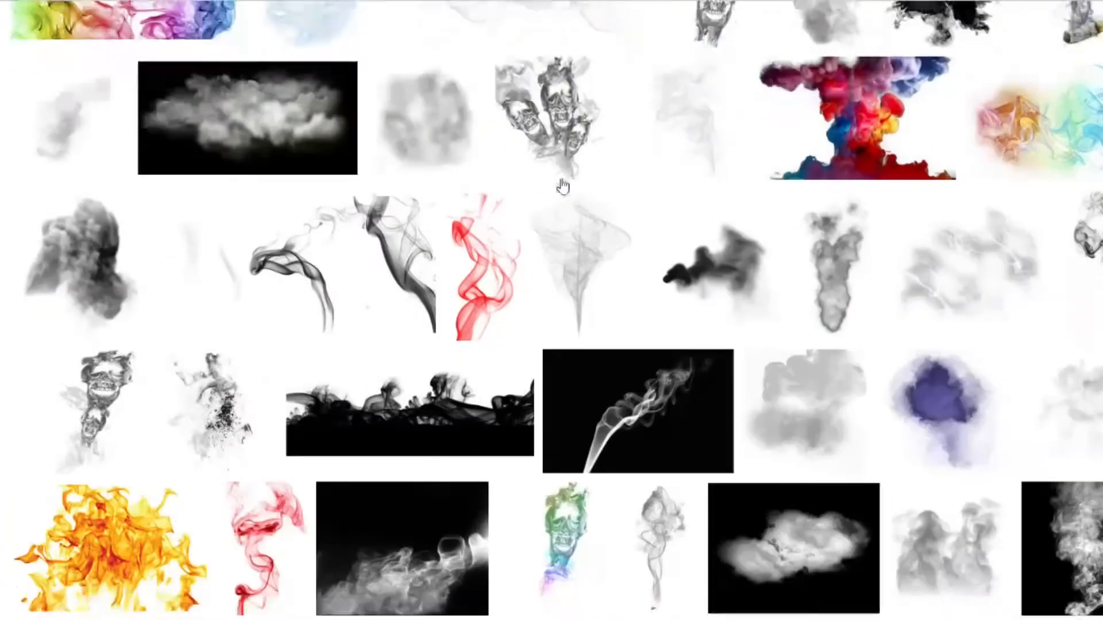
{"action": "scroll", "coordinate": [658, 295], "scroll_direction": "up", "scroll_amount": 8}
{"action": "scroll", "coordinate": [657, 295], "scroll_direction": "up", "scroll_amount": 15}
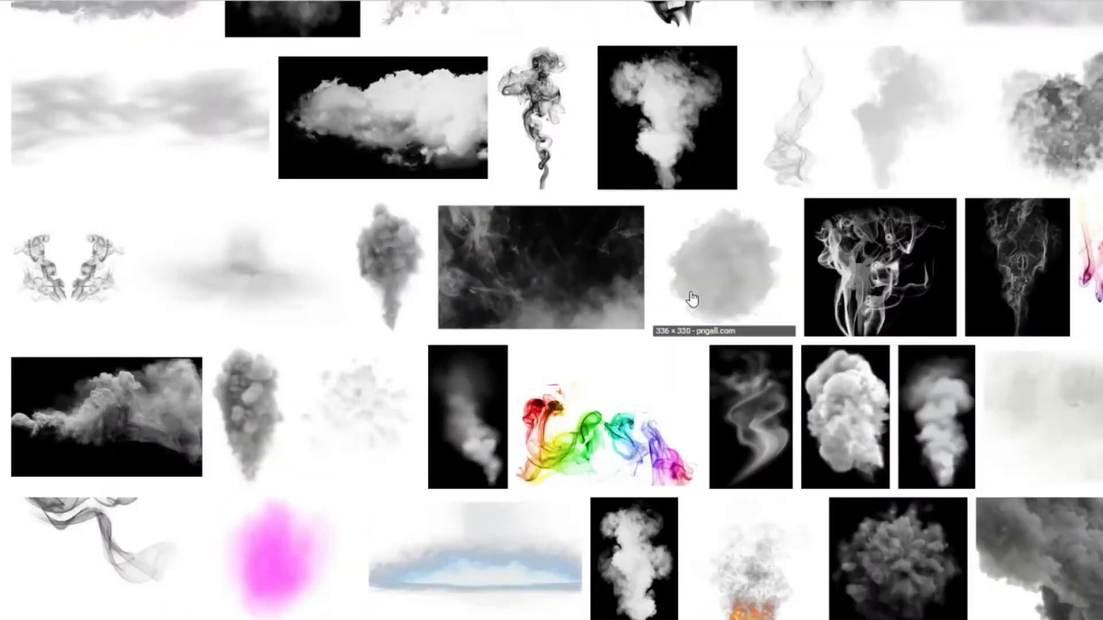
{"action": "left_click", "coordinate": [744, 310]}
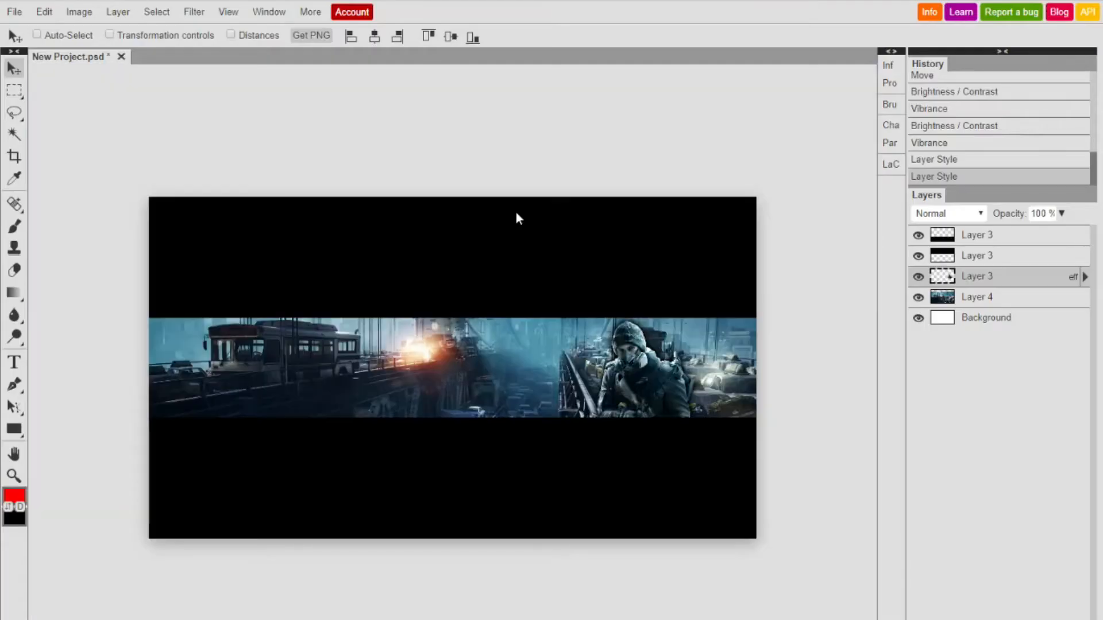
Step: Paste the smoke picture into the banner, place it near the right end of the bridge image and order its layer beneath the soldier
{"action": "key", "text": "ctrl+v"}
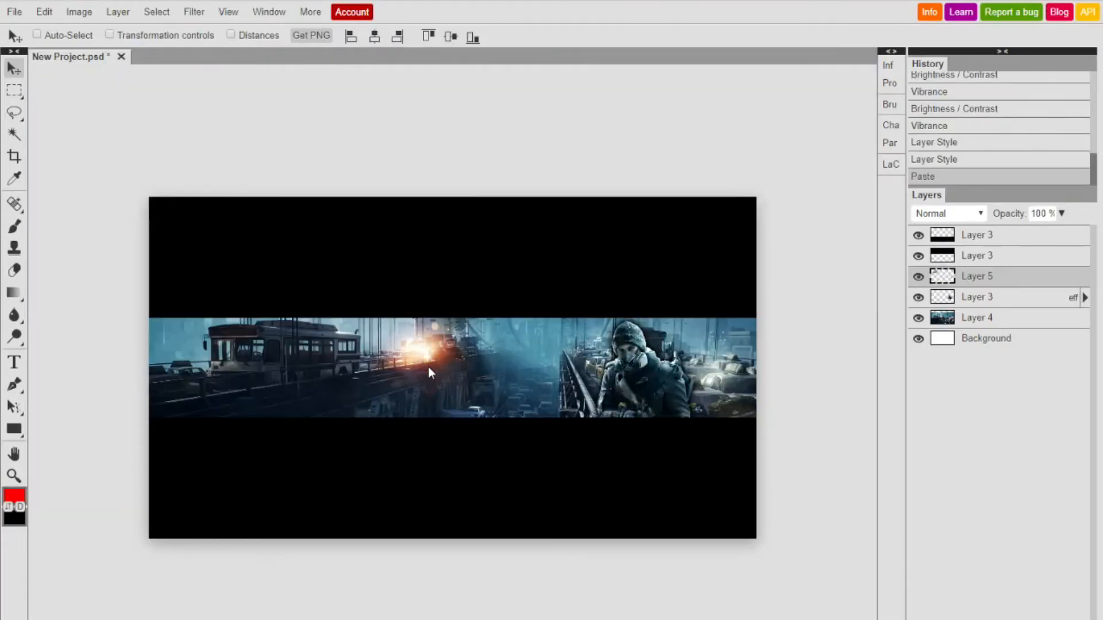
{"action": "left_click_drag", "start_coordinate": [414, 431], "coordinate": [798, 455]}
{"action": "left_click_drag", "start_coordinate": [1002, 280], "coordinate": [1008, 307]}
{"action": "left_click_drag", "start_coordinate": [623, 426], "coordinate": [727, 485]}
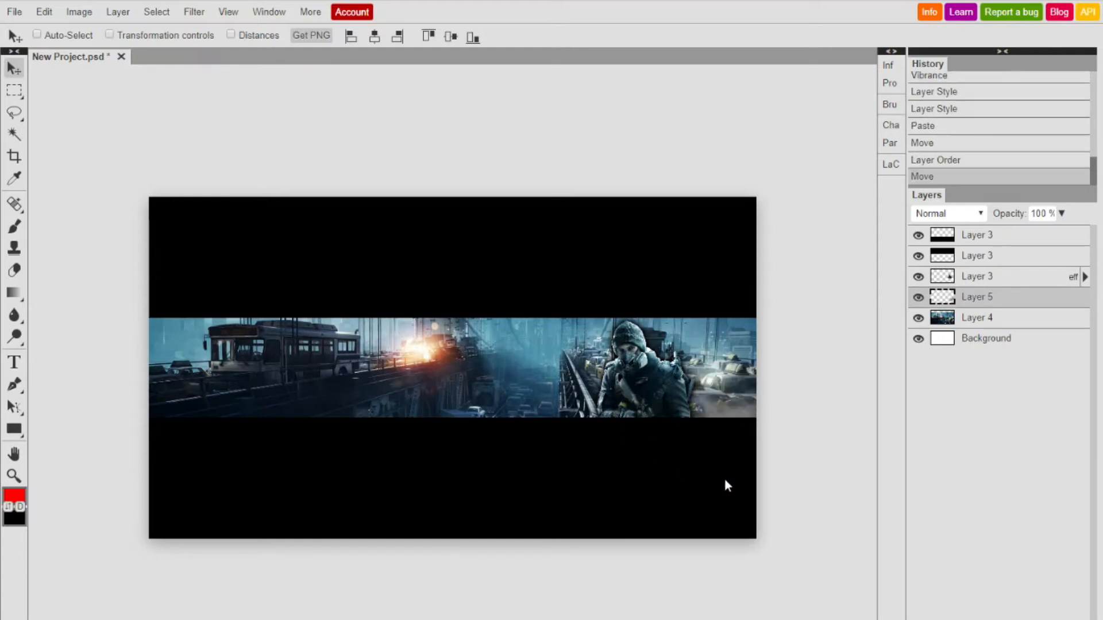
Step: Duplicate the smoke layer and move the copy along the lower edge of the bridge image
{"action": "right_click", "coordinate": [985, 298]}
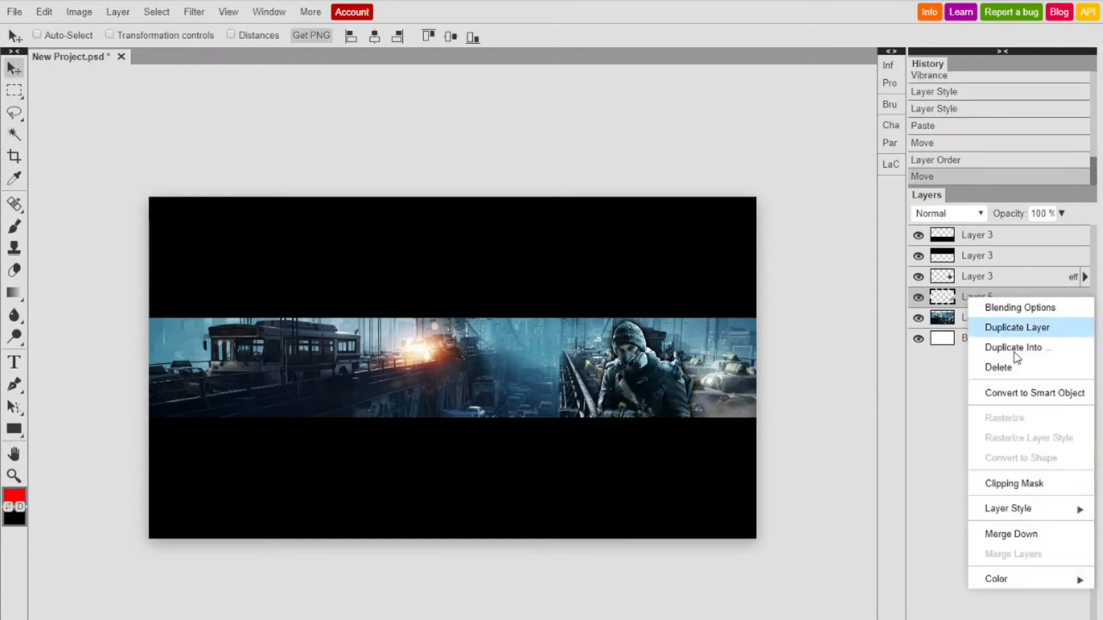
{"action": "left_click", "coordinate": [1056, 331]}
{"action": "left_click_drag", "start_coordinate": [552, 447], "coordinate": [561, 448]}
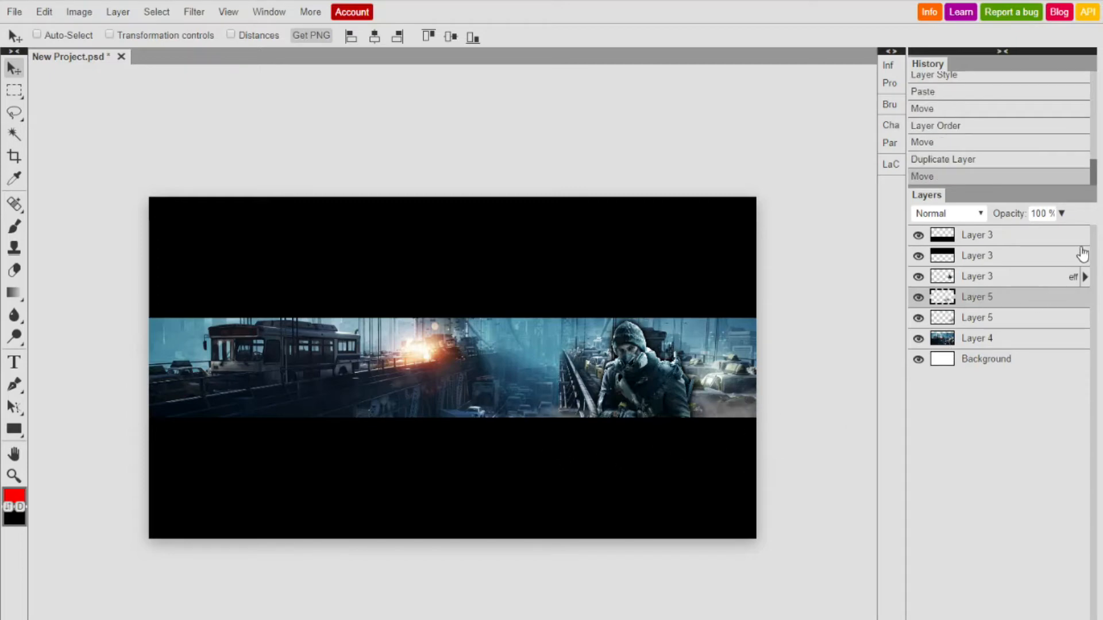
Step: Lower the opacity of the duplicated smoke layer to 70% and of the original smoke layer to 57%
{"action": "left_click", "coordinate": [1061, 213]}
{"action": "left_click_drag", "start_coordinate": [1060, 236], "coordinate": [1041, 234]}
{"action": "left_click", "coordinate": [1035, 324]}
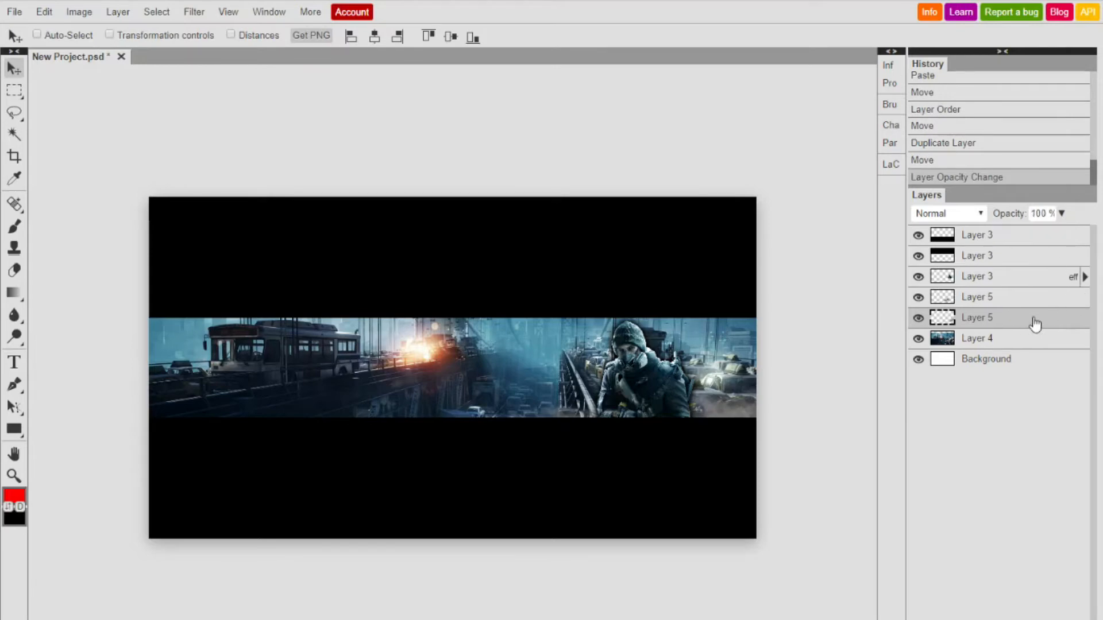
{"action": "left_click", "coordinate": [1060, 214]}
{"action": "left_click_drag", "start_coordinate": [1063, 233], "coordinate": [1035, 234]}
Step: Fine-tune the positions of both smoke layers around the soldier
{"action": "left_click", "coordinate": [741, 433]}
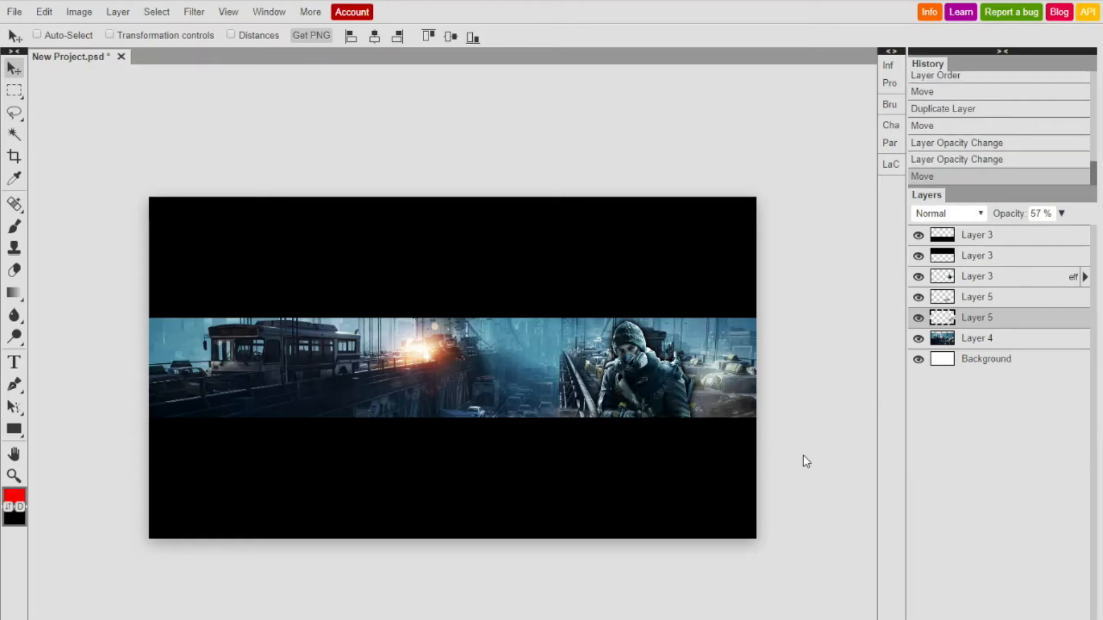
{"action": "left_click", "coordinate": [1023, 296]}
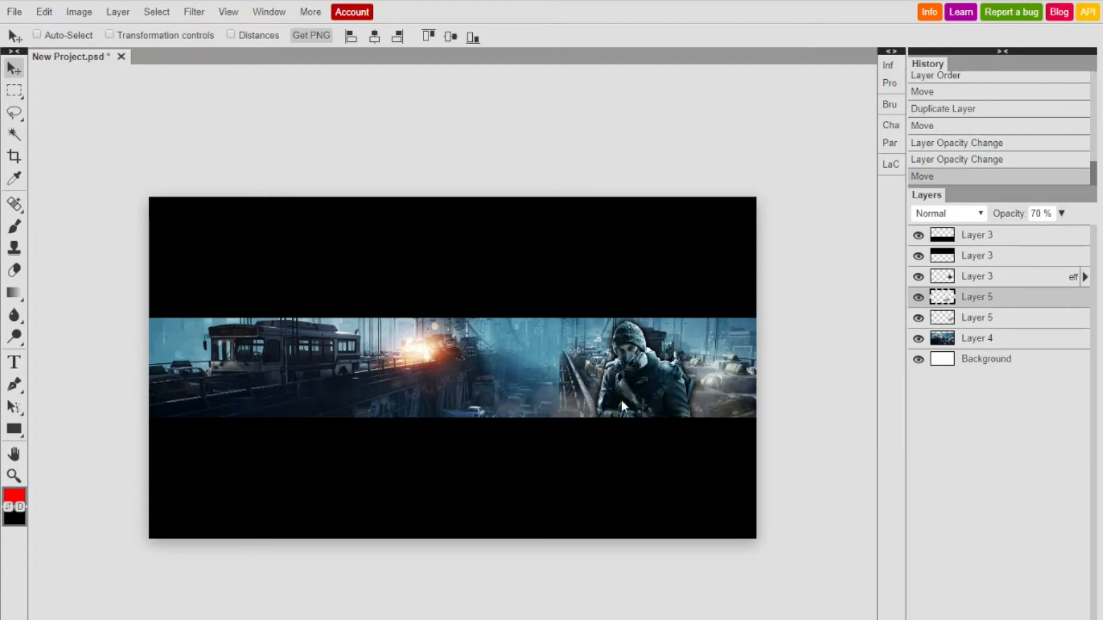
{"action": "left_click_drag", "start_coordinate": [627, 405], "coordinate": [630, 411]}
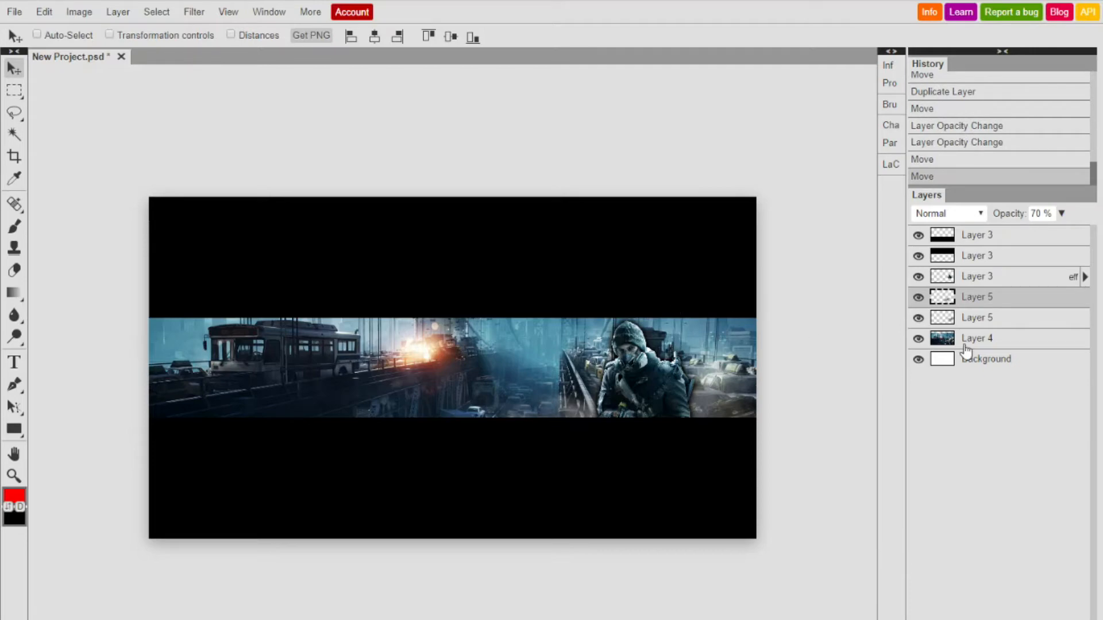
Step: Readjust the smoke opacities, setting the upper smoke layer to 88%, and shift that layer slightly to the right
{"action": "left_click", "coordinate": [1040, 319]}
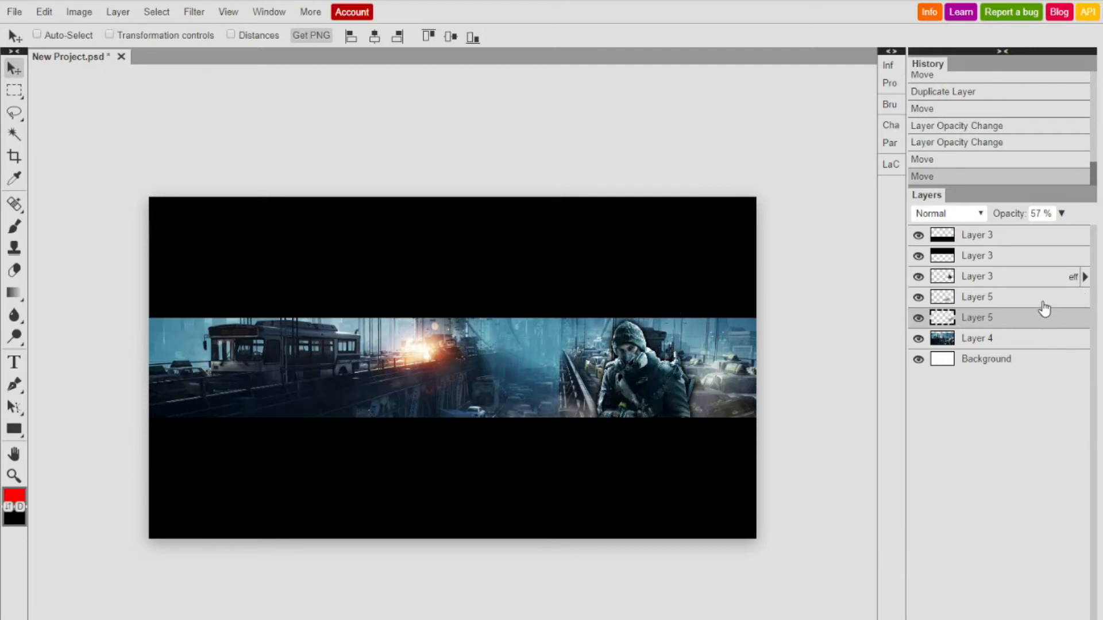
{"action": "left_click", "coordinate": [1061, 213]}
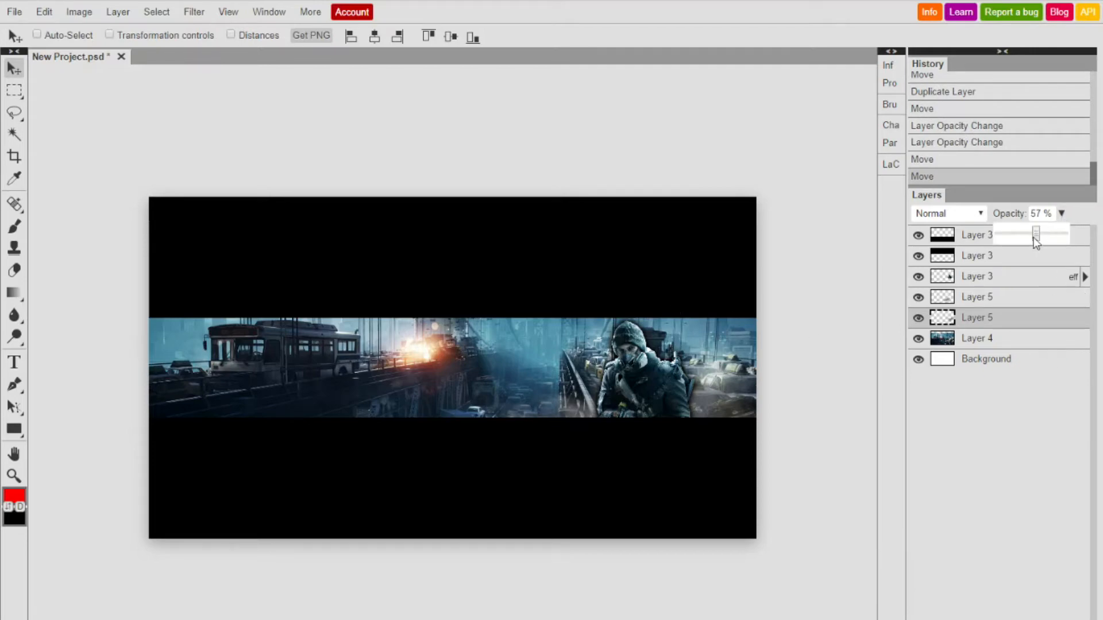
{"action": "left_click", "coordinate": [1017, 298]}
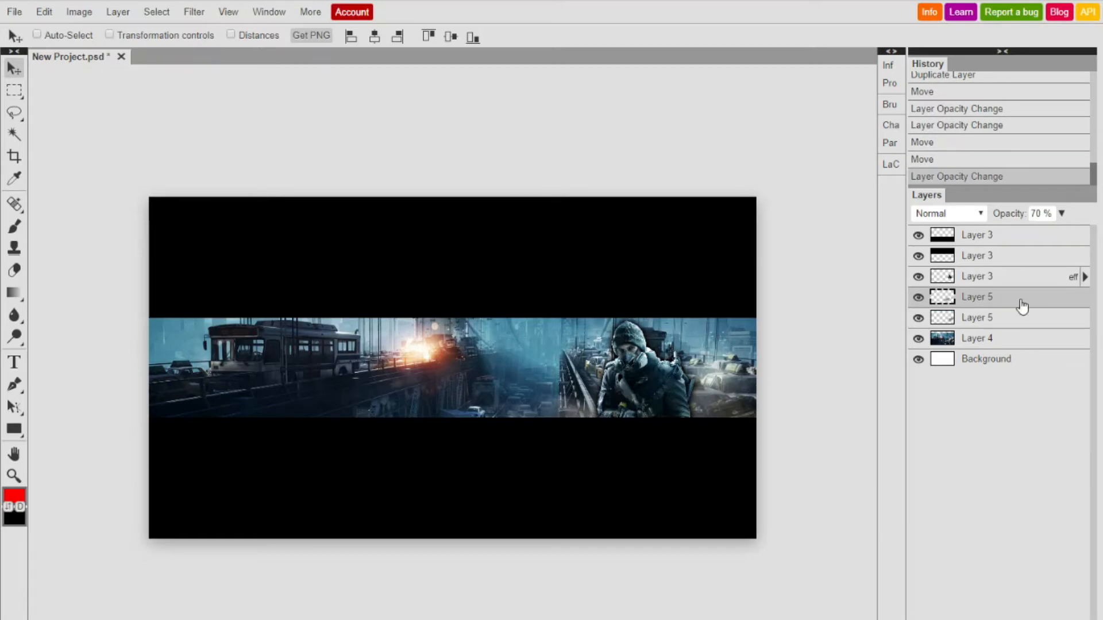
{"action": "left_click", "coordinate": [1063, 214]}
{"action": "left_click_drag", "start_coordinate": [1045, 228], "coordinate": [1038, 232]}
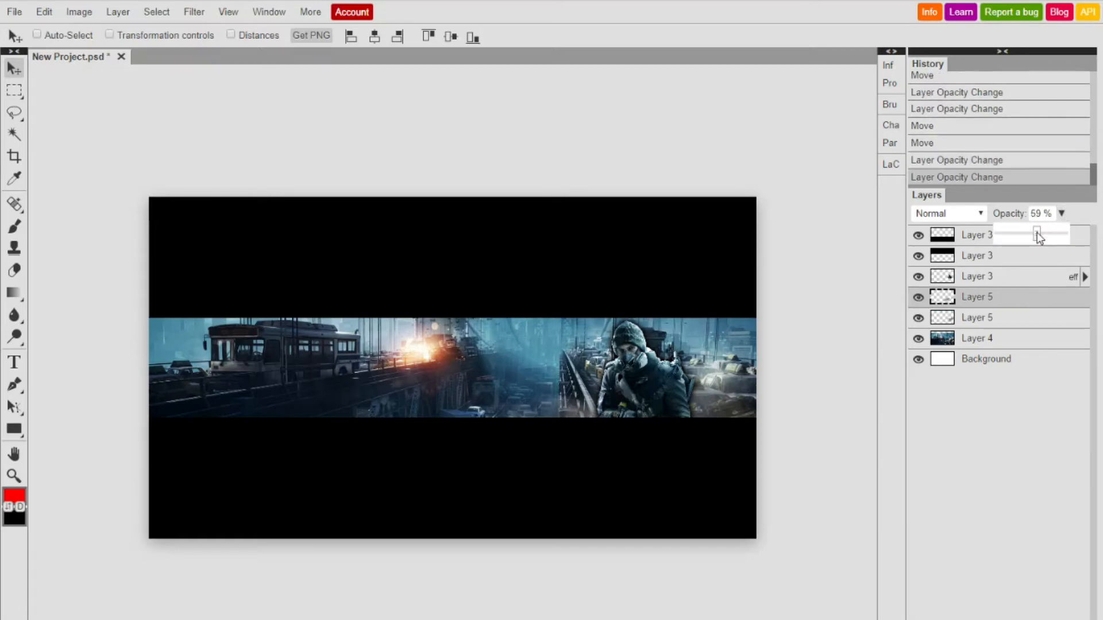
{"action": "left_click_drag", "start_coordinate": [1052, 232], "coordinate": [1056, 234]}
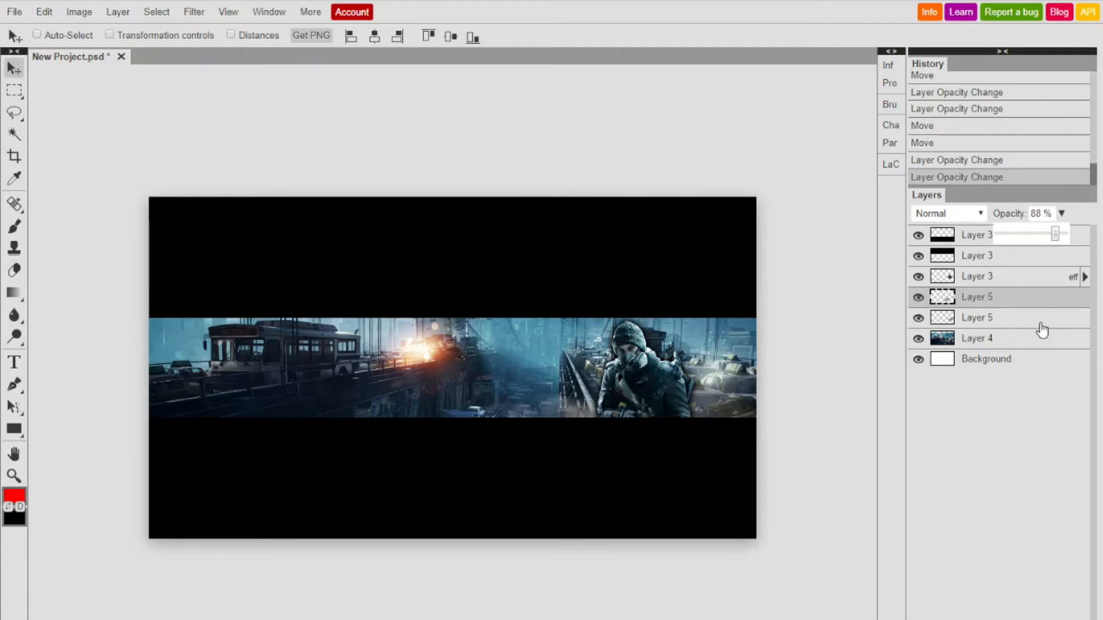
{"action": "left_click", "coordinate": [1001, 403]}
{"action": "left_click_drag", "start_coordinate": [649, 429], "coordinate": [677, 427]}
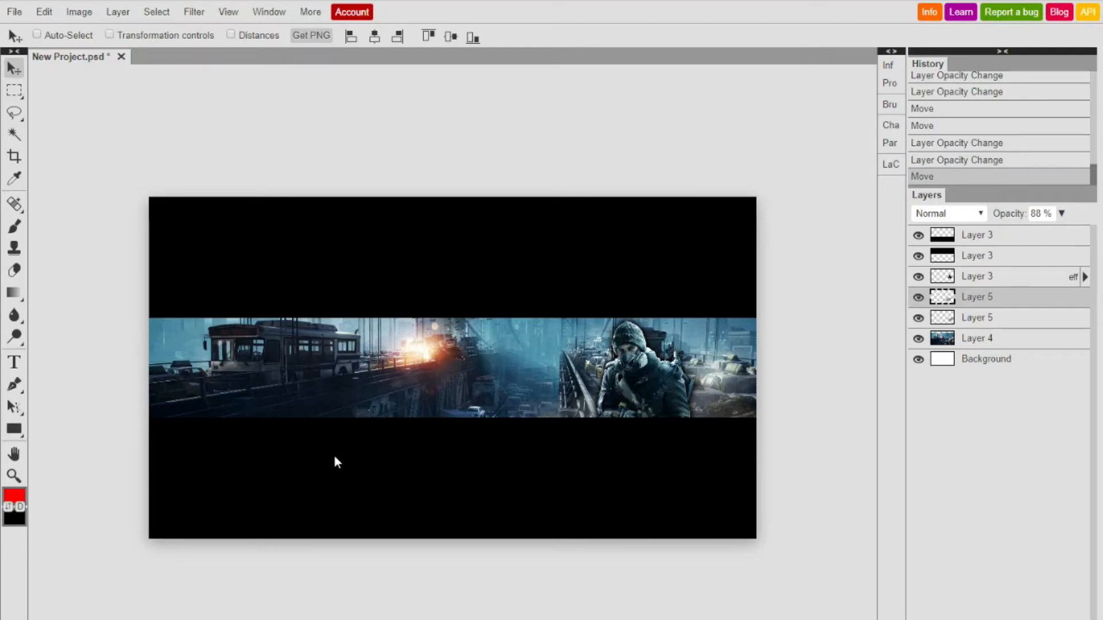
Step: Create an empty text layer near the canvas's lower edge and return to the Move tool with the original workspace width
{"action": "left_click", "coordinate": [13, 362]}
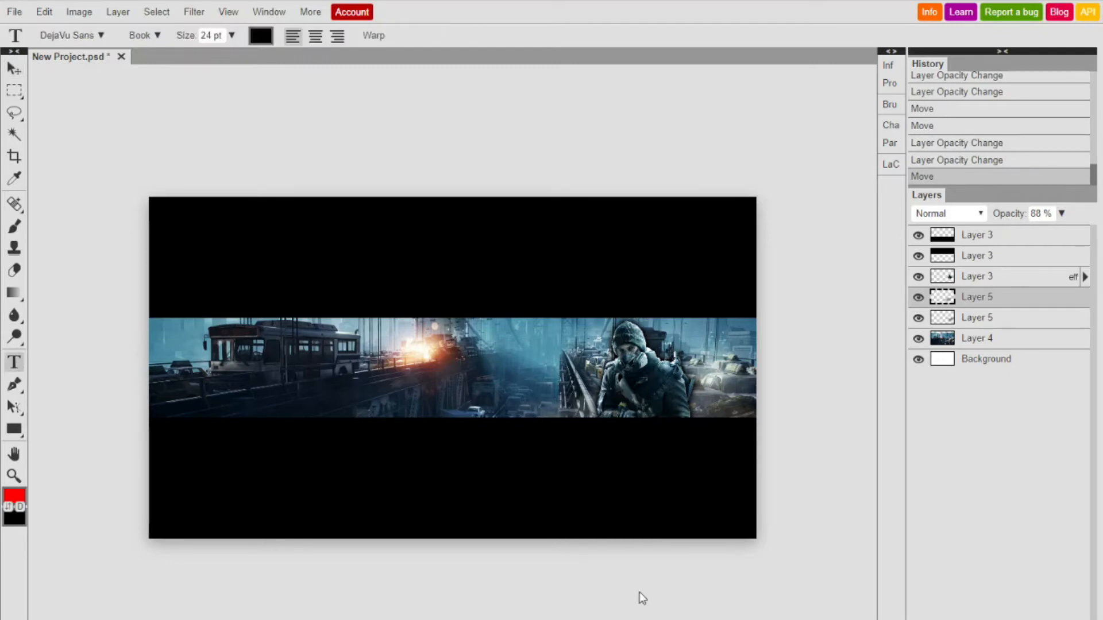
{"action": "left_click_drag", "start_coordinate": [877, 443], "coordinate": [884, 444]}
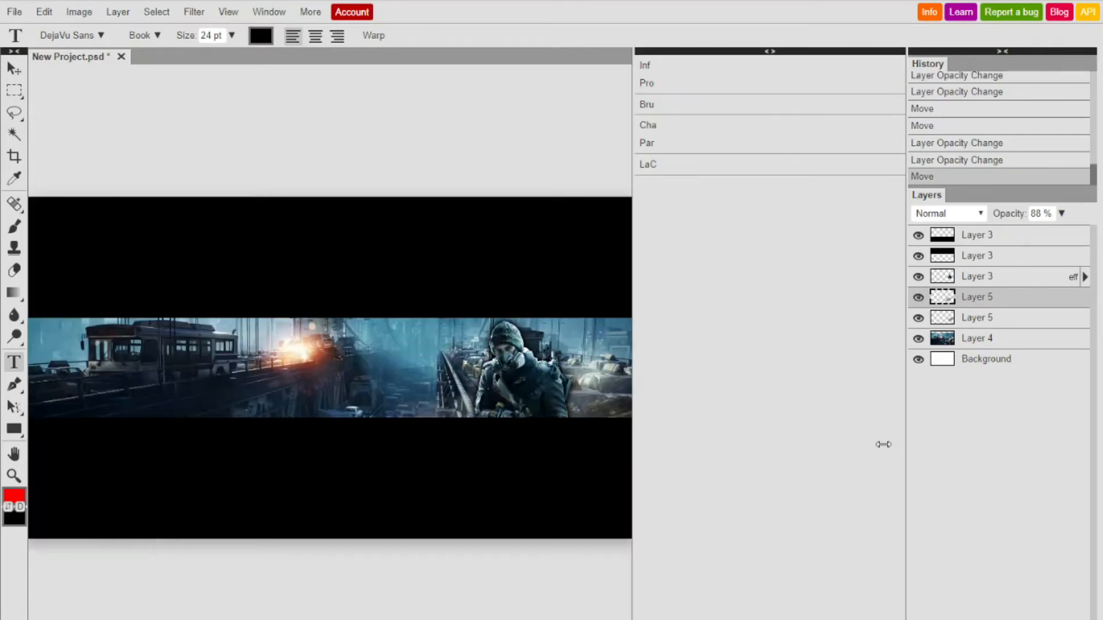
{"action": "scroll", "coordinate": [575, 268], "scroll_direction": "down", "scroll_amount": 1}
{"action": "scroll", "coordinate": [457, 343], "scroll_direction": "up", "scroll_amount": 2}
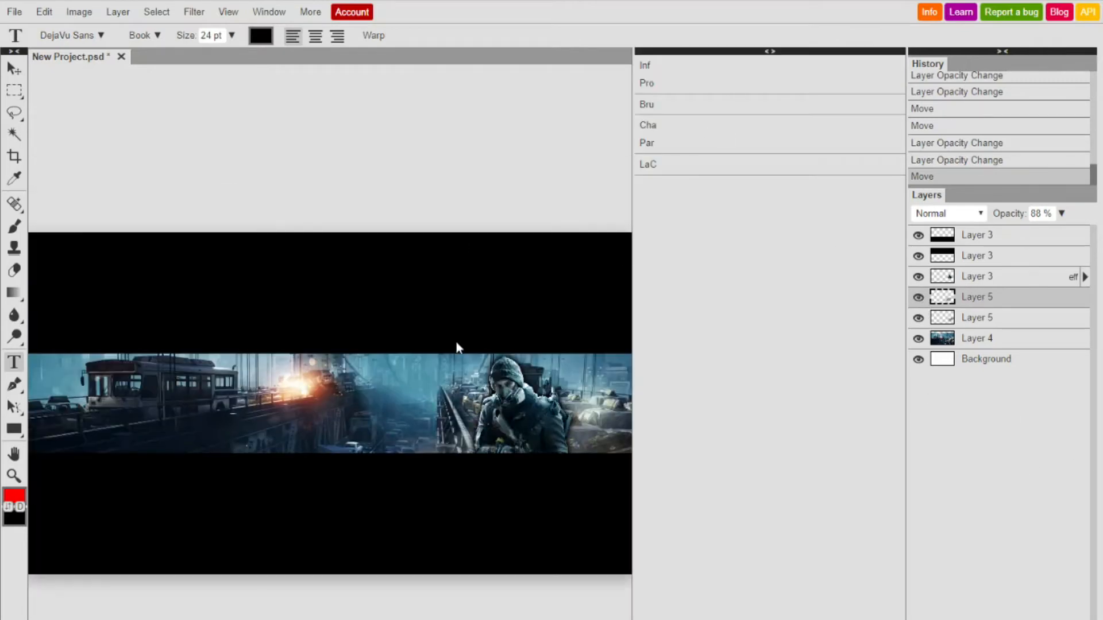
{"action": "left_click", "coordinate": [321, 581]}
{"action": "left_click", "coordinate": [22, 75]}
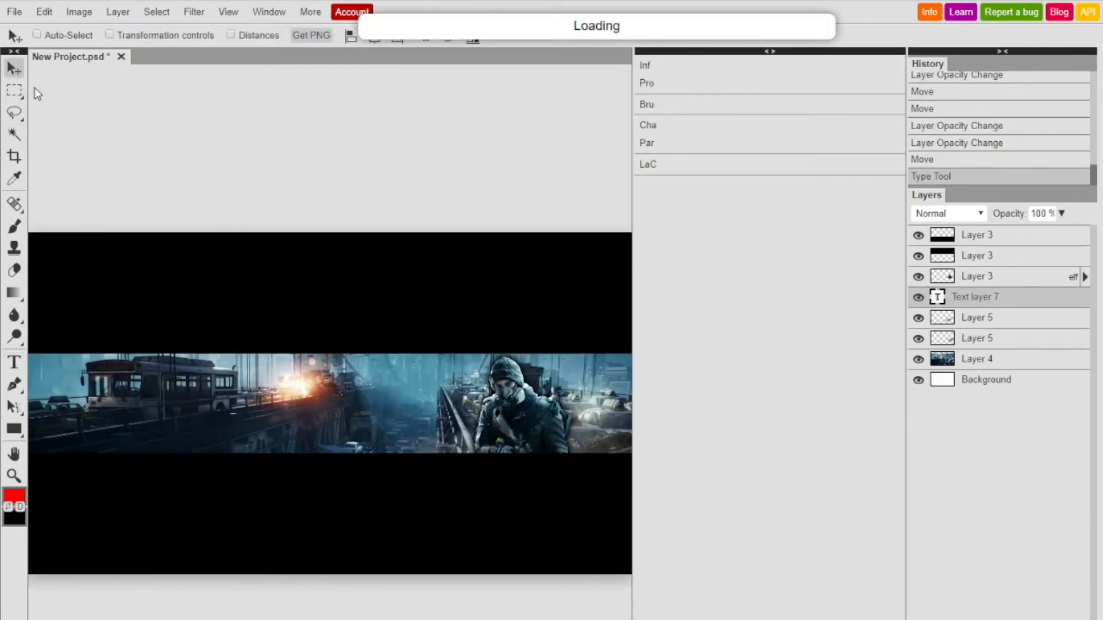
{"action": "left_click", "coordinate": [440, 153]}
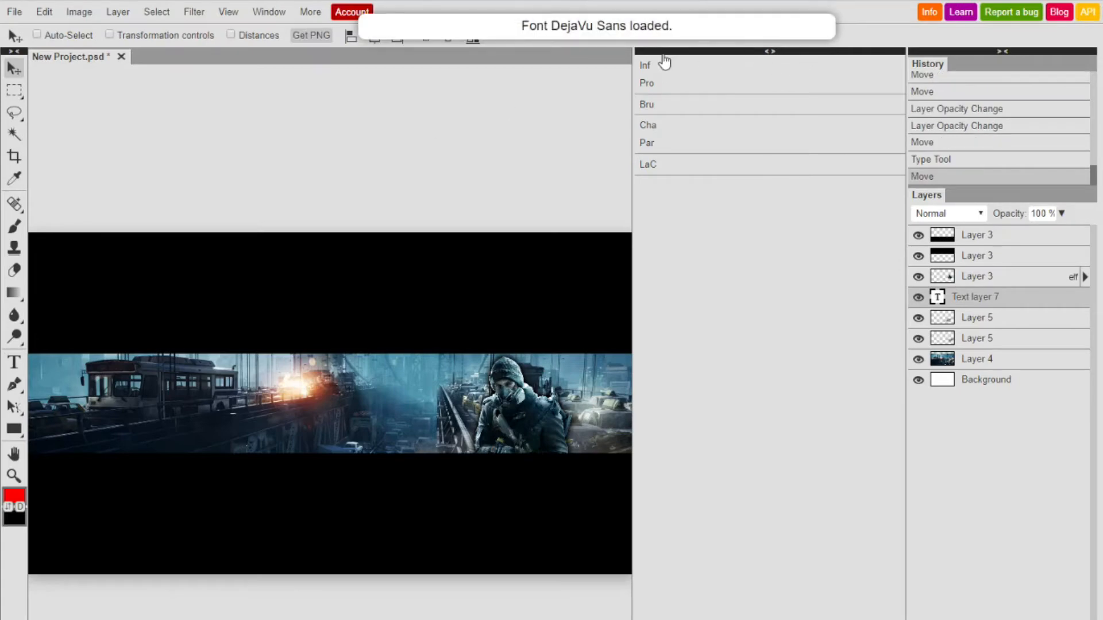
{"action": "left_click_drag", "start_coordinate": [634, 64], "coordinate": [907, 74]}
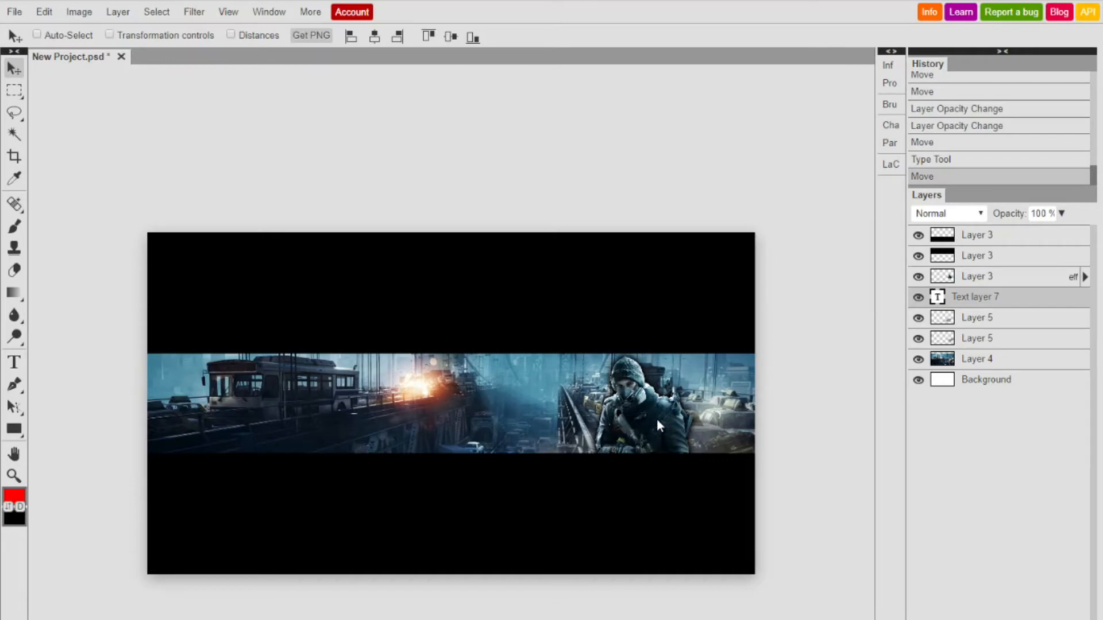
{"action": "scroll", "coordinate": [648, 422], "scroll_direction": "down", "scroll_amount": 1}
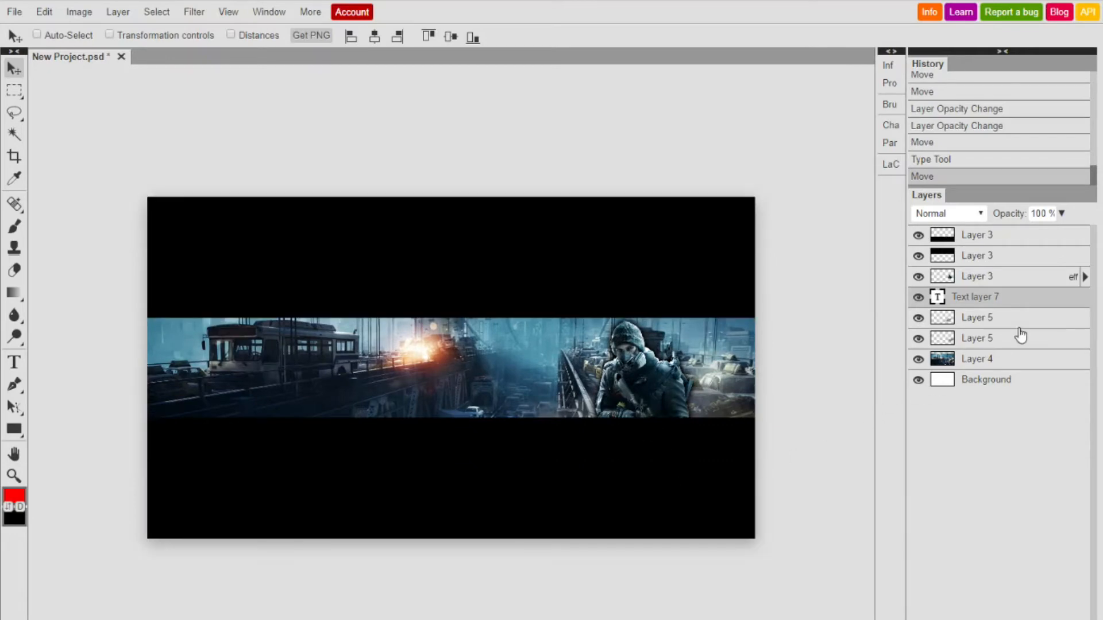
Step: Open the upper smoke layer's style settings and add a Color Overlay in bright blue
{"action": "double_click", "coordinate": [1063, 326]}
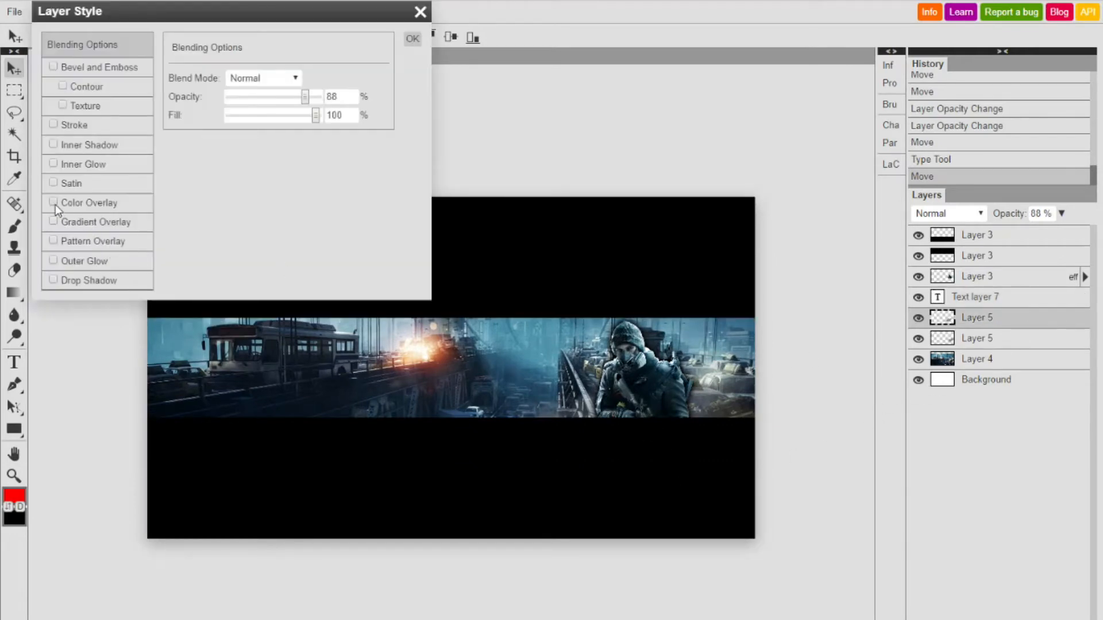
{"action": "left_click", "coordinate": [55, 204]}
{"action": "left_click", "coordinate": [82, 203]}
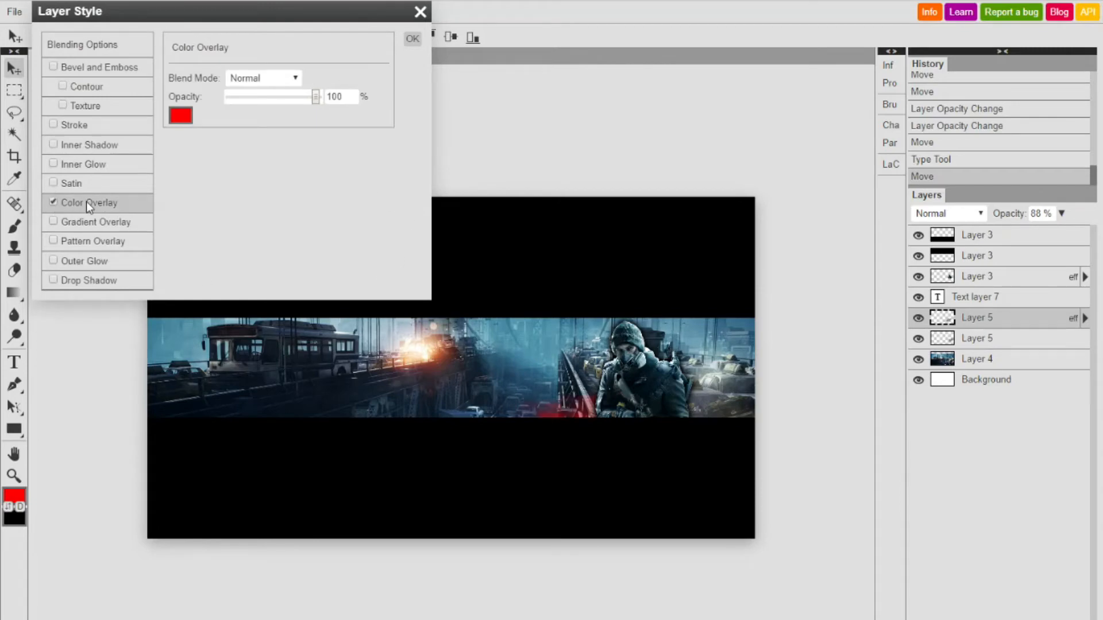
{"action": "left_click", "coordinate": [181, 116]}
{"action": "left_click_drag", "start_coordinate": [304, 233], "coordinate": [303, 203]}
{"action": "left_click", "coordinate": [362, 290]}
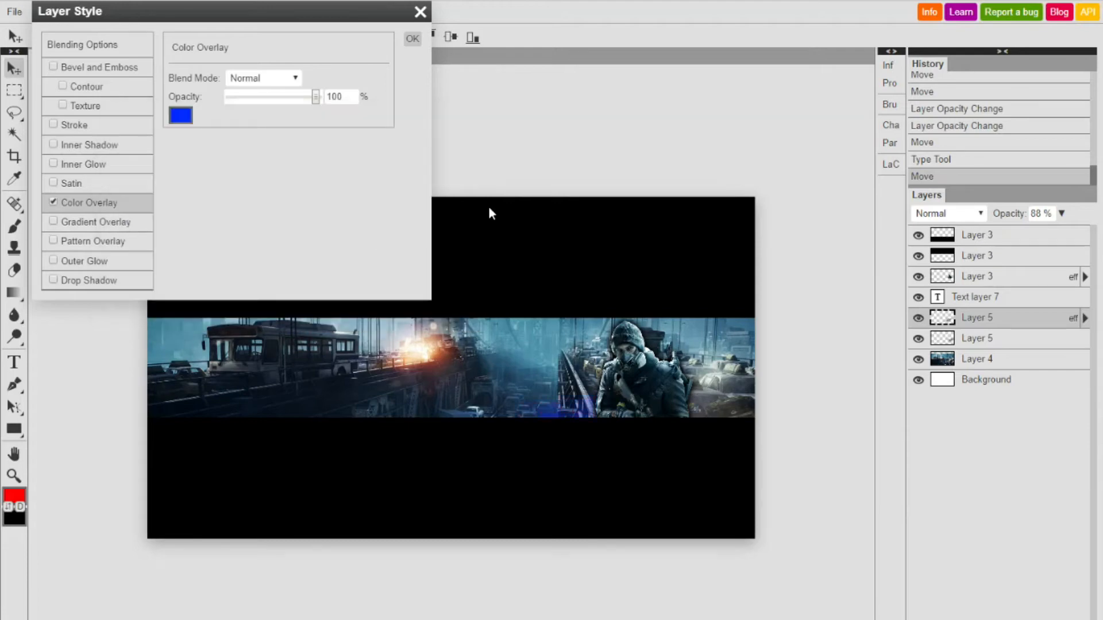
Step: Set the smoke's Color Overlay to Multiply blend mode with the light blue 00aeff and apply the layer style
{"action": "left_click", "coordinate": [264, 77]}
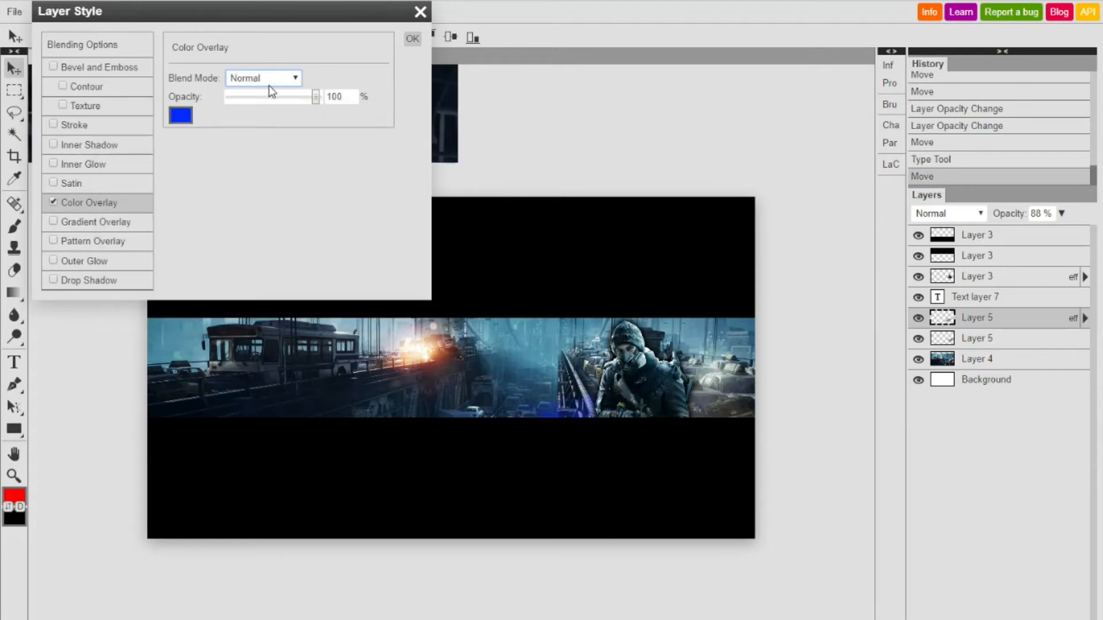
{"action": "left_click", "coordinate": [274, 132]}
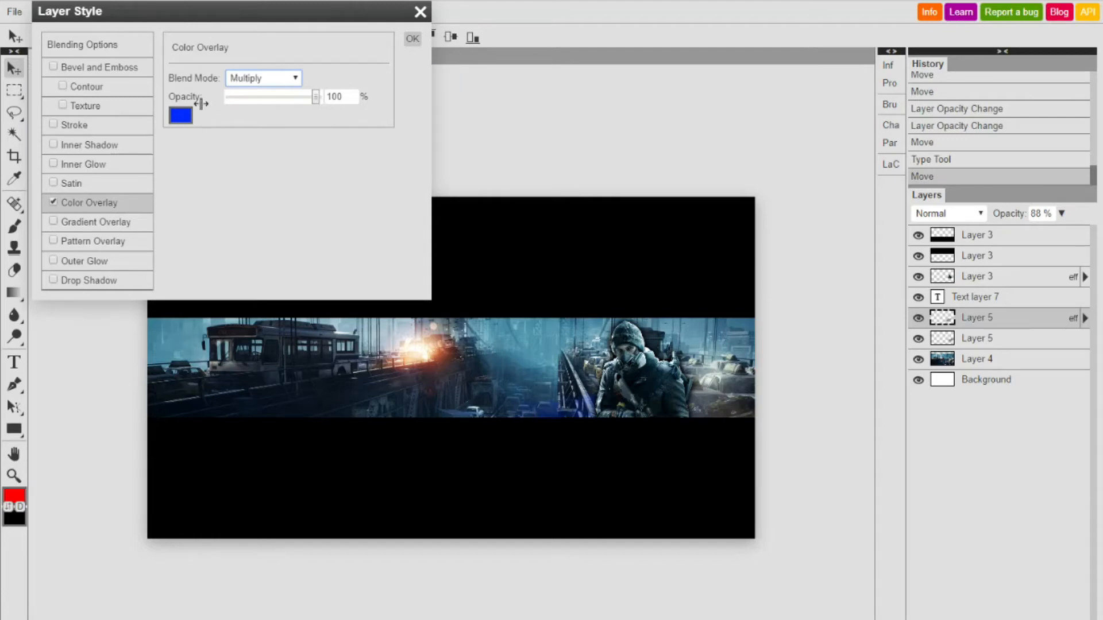
{"action": "left_click", "coordinate": [183, 116]}
{"action": "left_click_drag", "start_coordinate": [305, 224], "coordinate": [305, 220]}
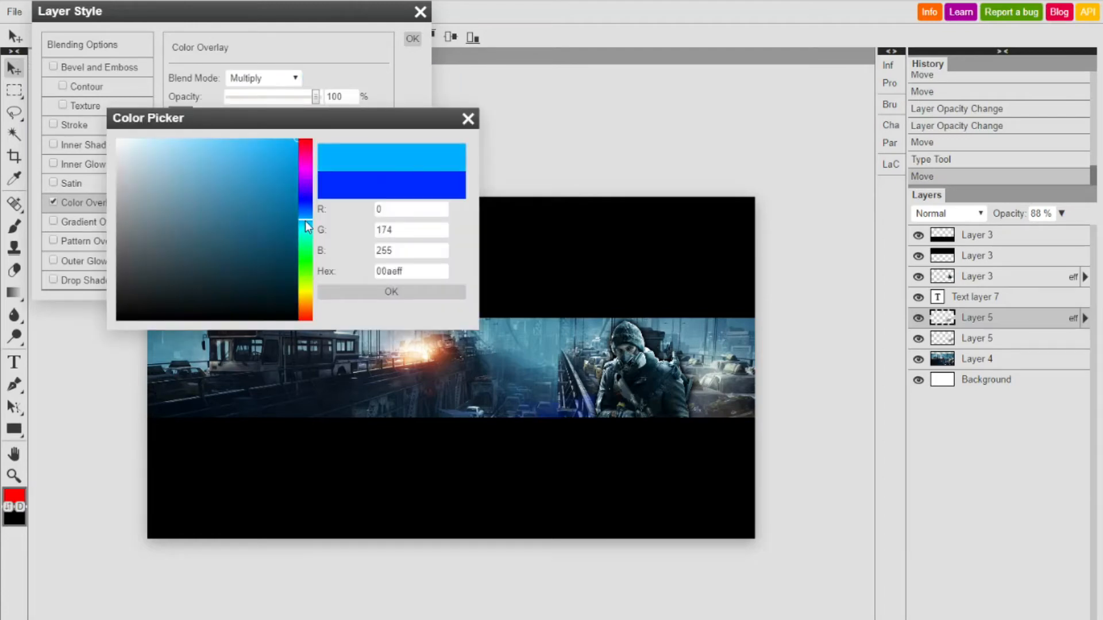
{"action": "left_click", "coordinate": [380, 291]}
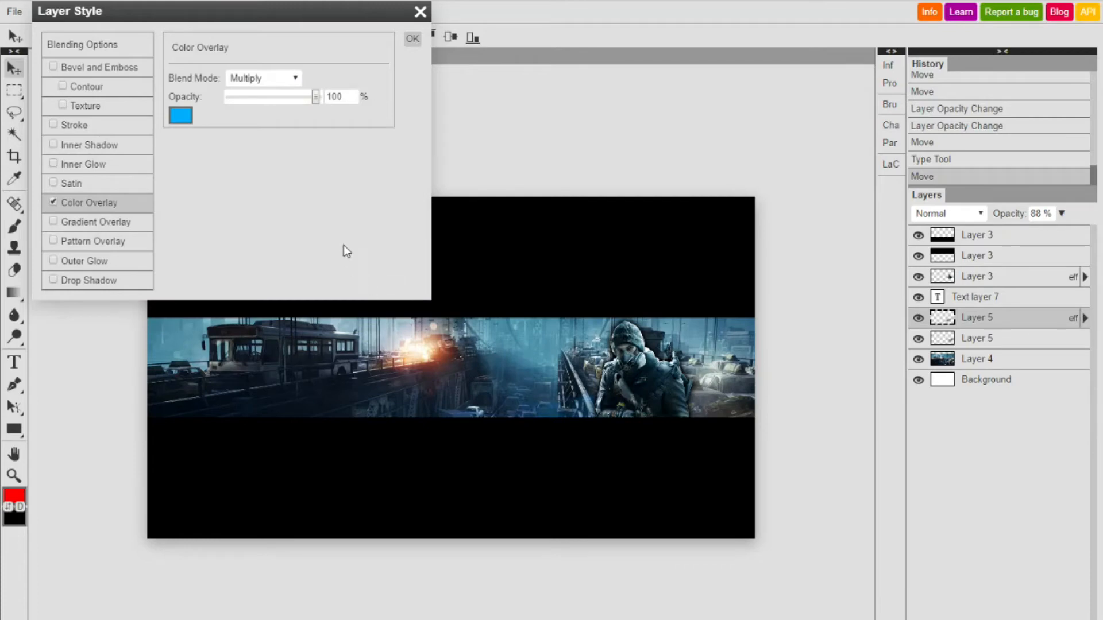
{"action": "left_click", "coordinate": [413, 40]}
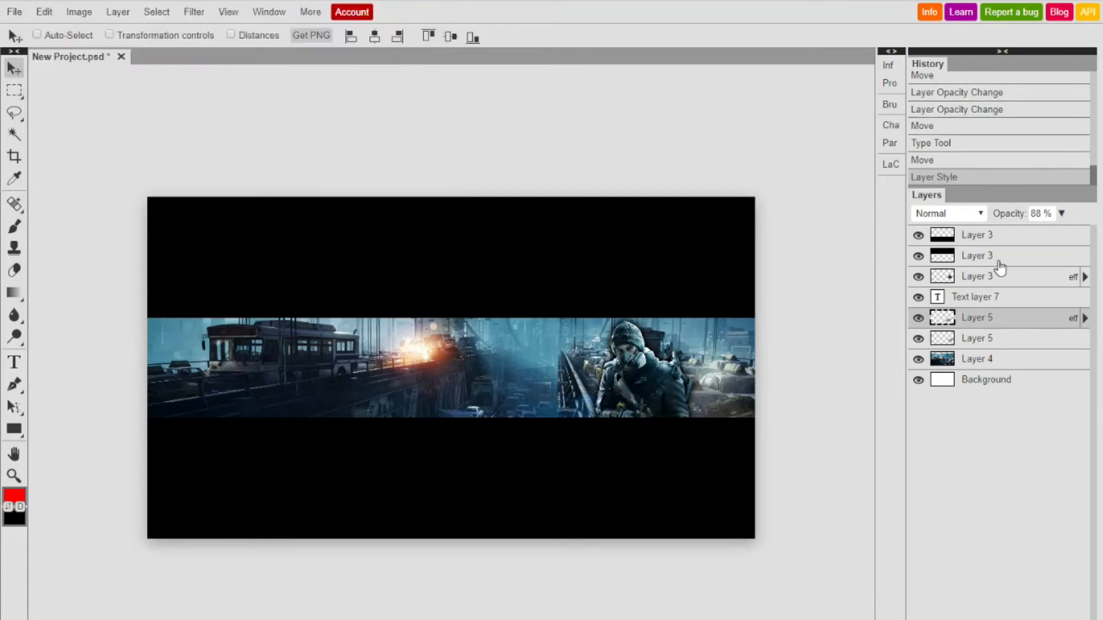
Step: Add a Color Overlay to the lower smoke layer, using Multiply blend mode and a bright blue
{"action": "left_click", "coordinate": [1029, 339]}
{"action": "double_click", "coordinate": [1053, 340]}
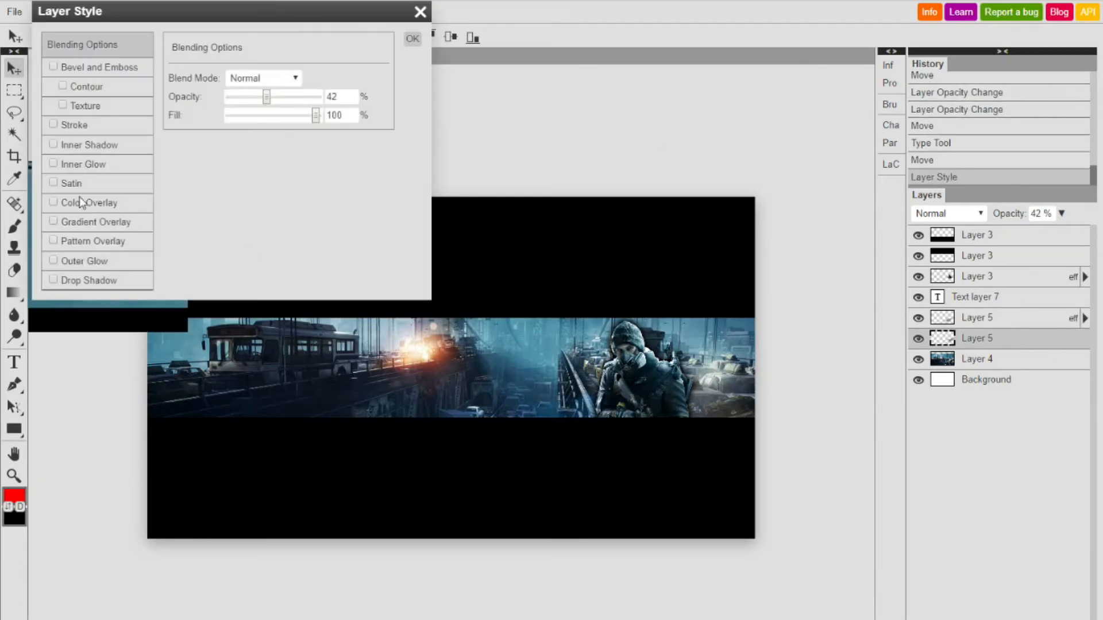
{"action": "left_click", "coordinate": [63, 201]}
{"action": "left_click", "coordinate": [254, 80]}
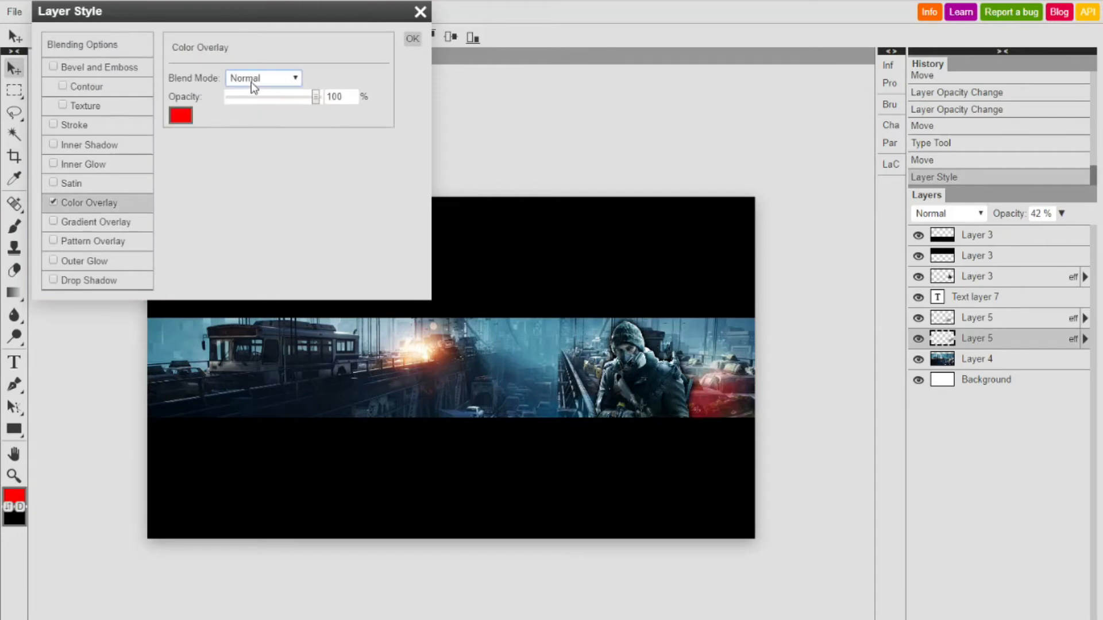
{"action": "left_click", "coordinate": [255, 135]}
{"action": "left_click", "coordinate": [181, 115]}
{"action": "left_click", "coordinate": [301, 210]}
{"action": "left_click", "coordinate": [294, 166]}
{"action": "left_click", "coordinate": [295, 141]}
{"action": "left_click", "coordinate": [396, 292]}
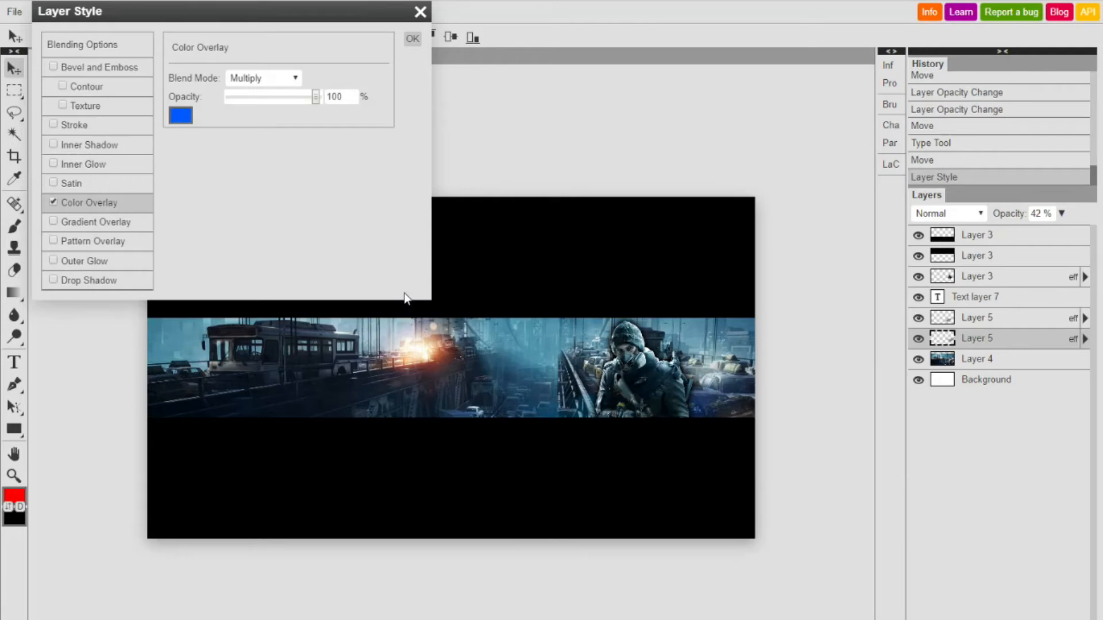
Step: Refine the lower smoke's Color Overlay to the lighter blue 229ed8 and apply the layer style
{"action": "left_click", "coordinate": [180, 115]}
{"action": "left_click", "coordinate": [266, 164]}
{"action": "left_click", "coordinate": [269, 167]}
{"action": "left_click", "coordinate": [390, 294]}
{"action": "left_click", "coordinate": [171, 120]}
{"action": "left_click_drag", "start_coordinate": [308, 230], "coordinate": [308, 219]}
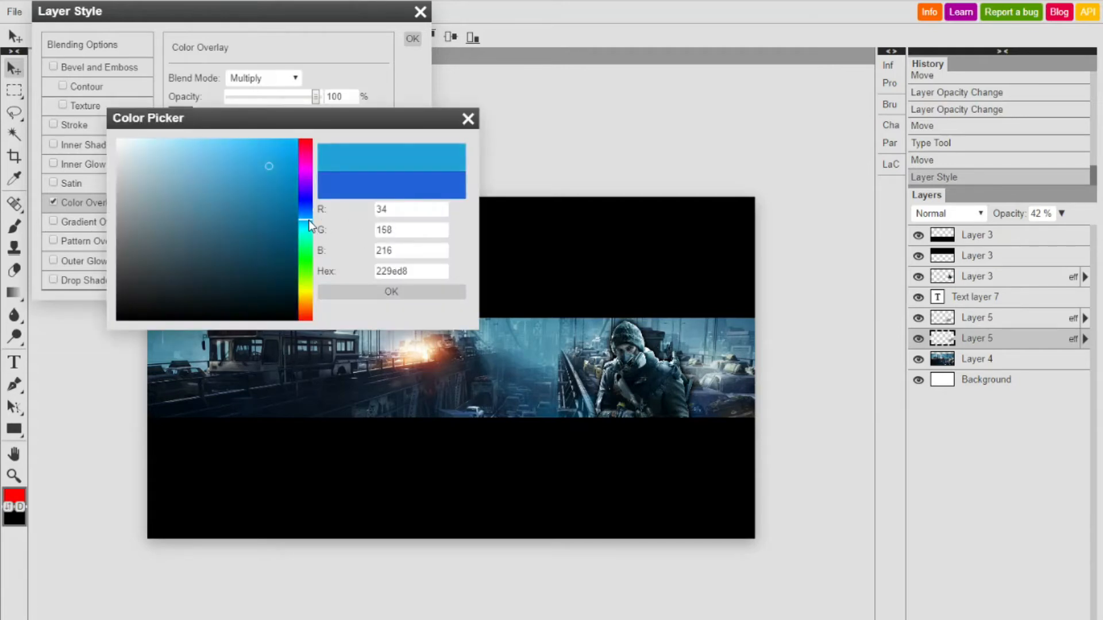
{"action": "left_click", "coordinate": [392, 293]}
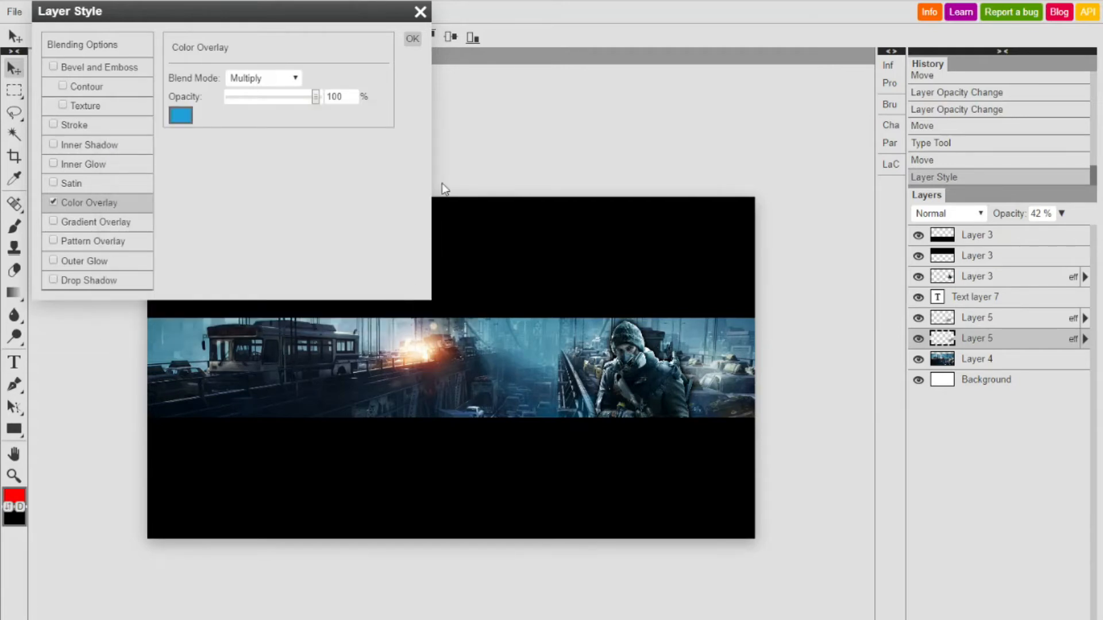
{"action": "left_click", "coordinate": [412, 41]}
Step: Raise the lower smoke layer's opacity to about 79%
{"action": "left_click", "coordinate": [1060, 214]}
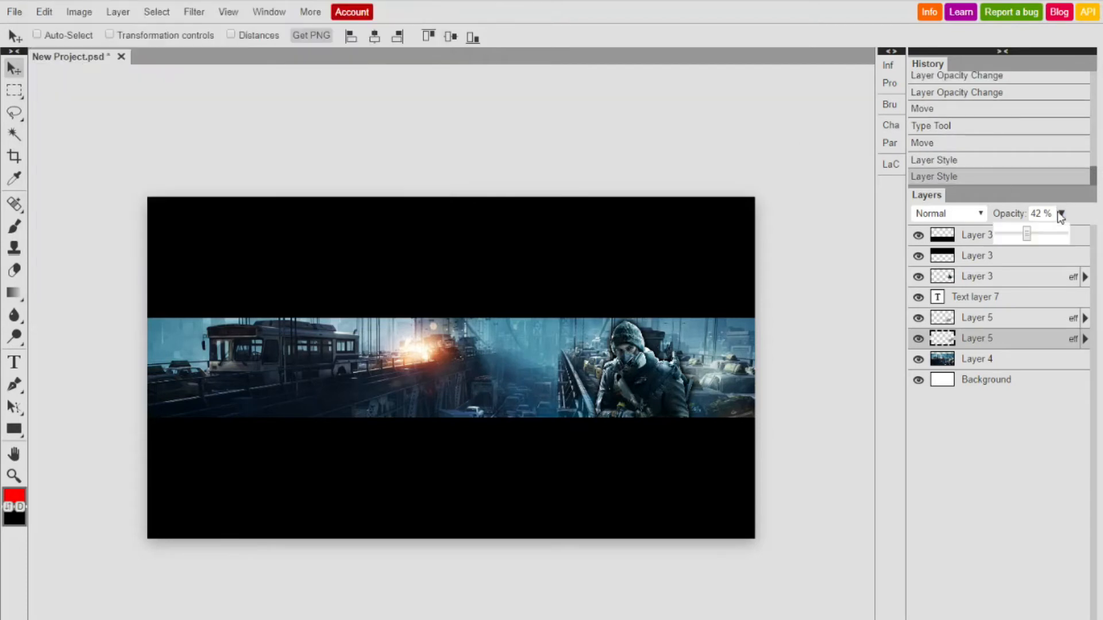
{"action": "left_click_drag", "start_coordinate": [1028, 233], "coordinate": [1053, 233]}
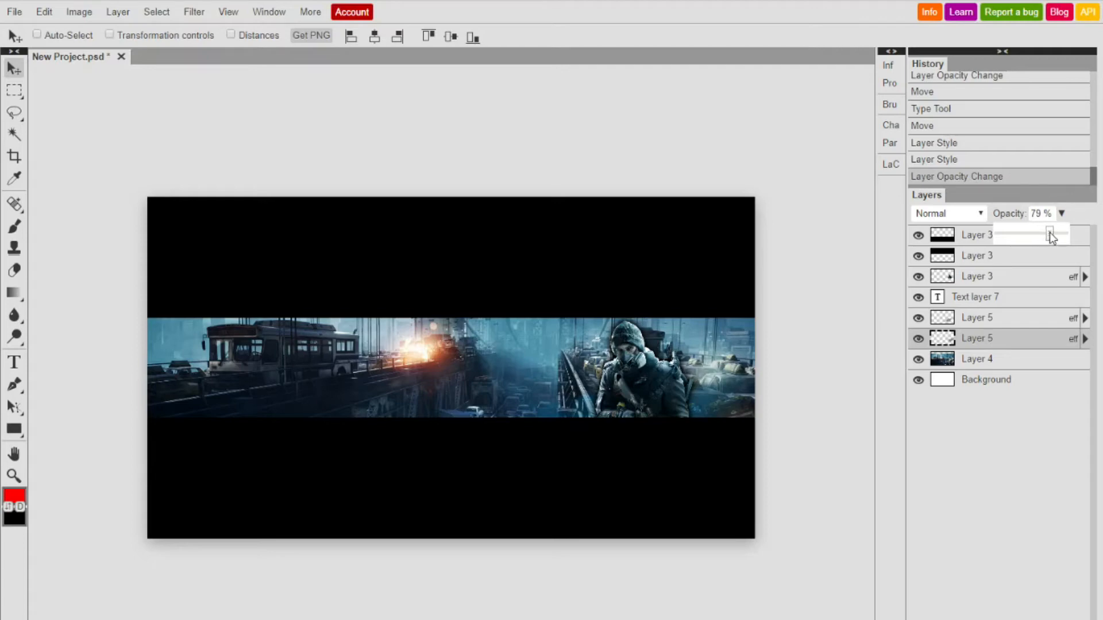
{"action": "left_click", "coordinate": [827, 488]}
{"action": "left_click", "coordinate": [1028, 359]}
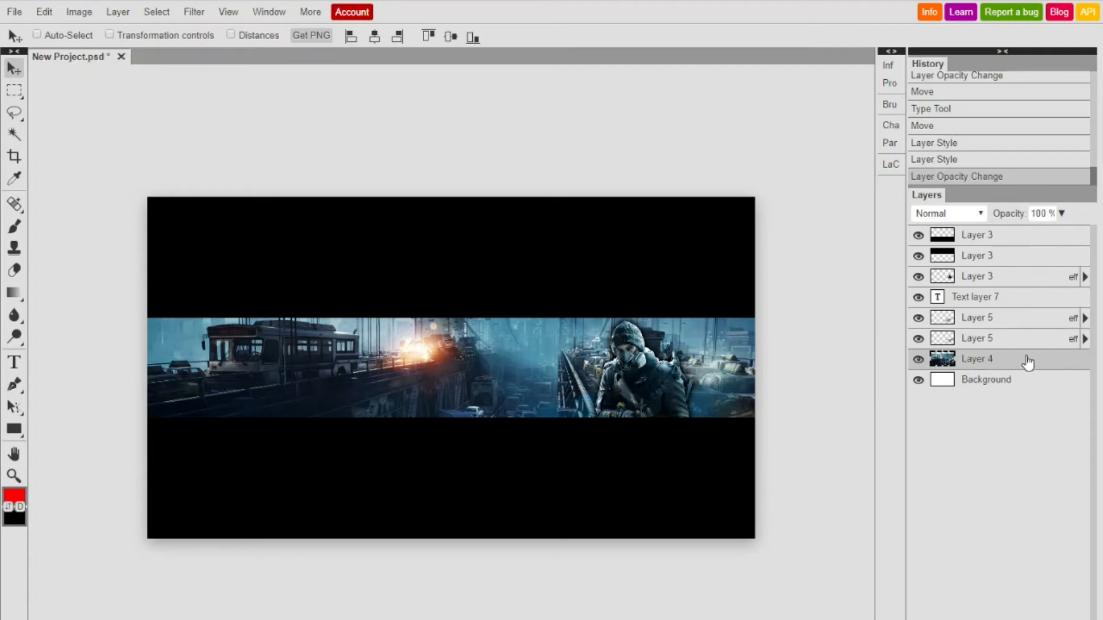
Step: Change the soldier layer's Outer Glow to a more muted blue at 49% opacity and apply the style
{"action": "double_click", "coordinate": [941, 278]}
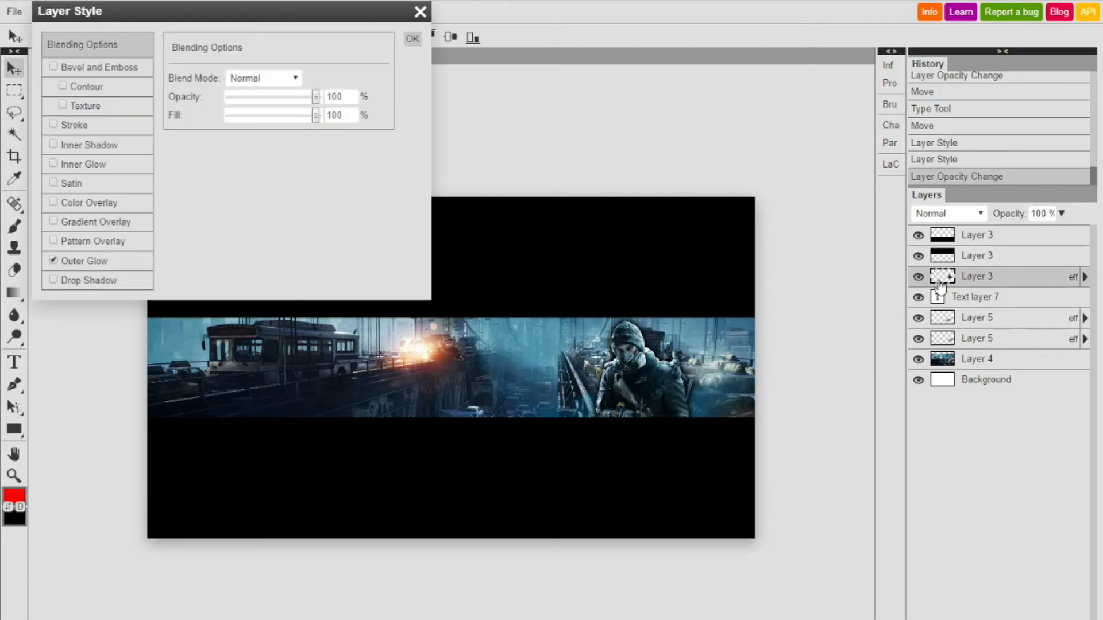
{"action": "left_click", "coordinate": [75, 260]}
{"action": "left_click", "coordinate": [315, 78]}
{"action": "left_click_drag", "start_coordinate": [262, 167], "coordinate": [257, 177]}
{"action": "left_click", "coordinate": [376, 293]}
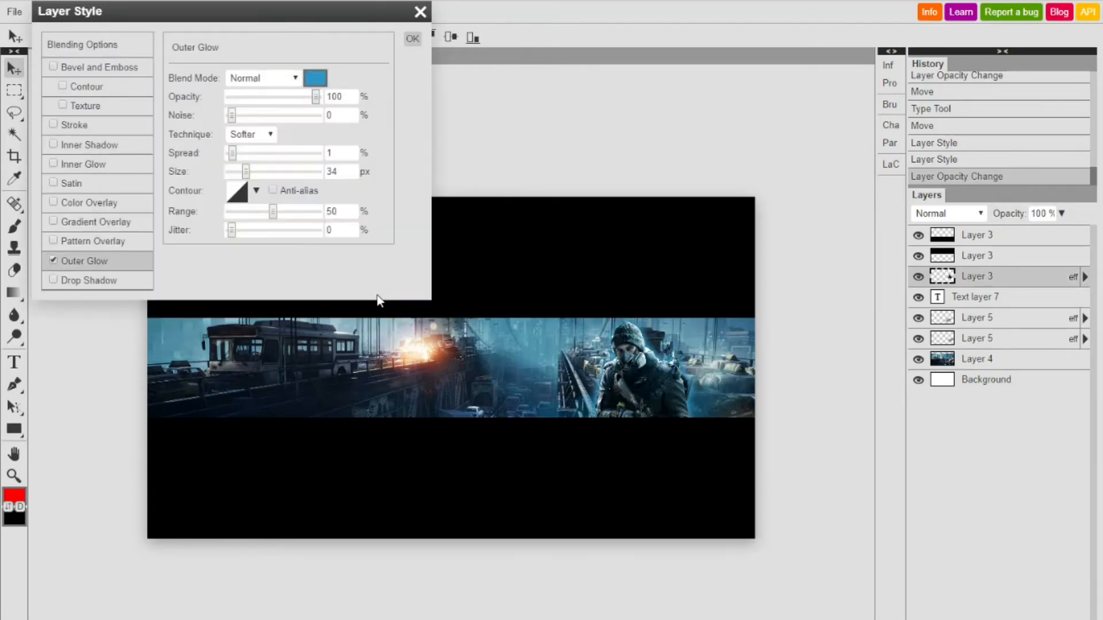
{"action": "left_click_drag", "start_coordinate": [316, 96], "coordinate": [273, 100]}
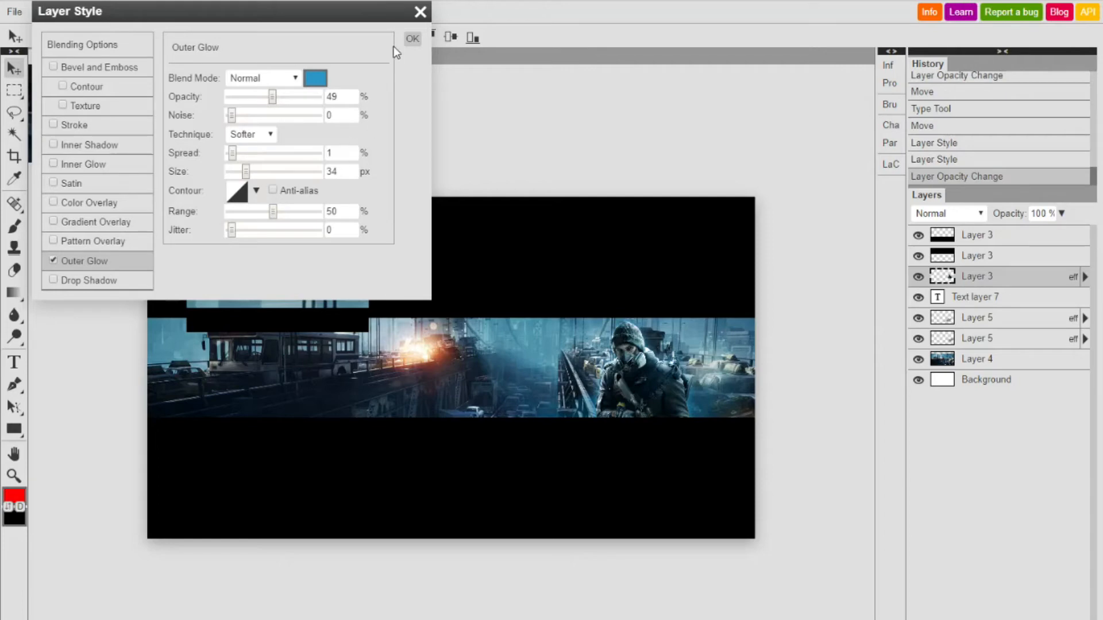
{"action": "left_click", "coordinate": [419, 37]}
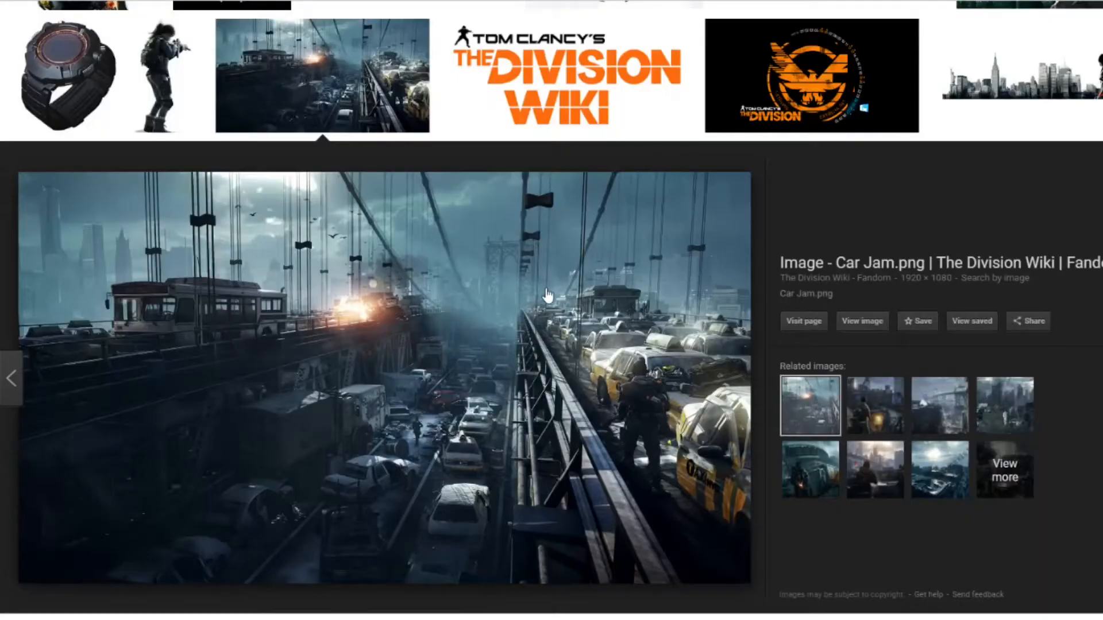
Step: Switch to the browser's image results for The Division and look through the logos, characters and scenes for further banner material
{"action": "scroll", "coordinate": [487, 286], "scroll_direction": "up", "scroll_amount": 6}
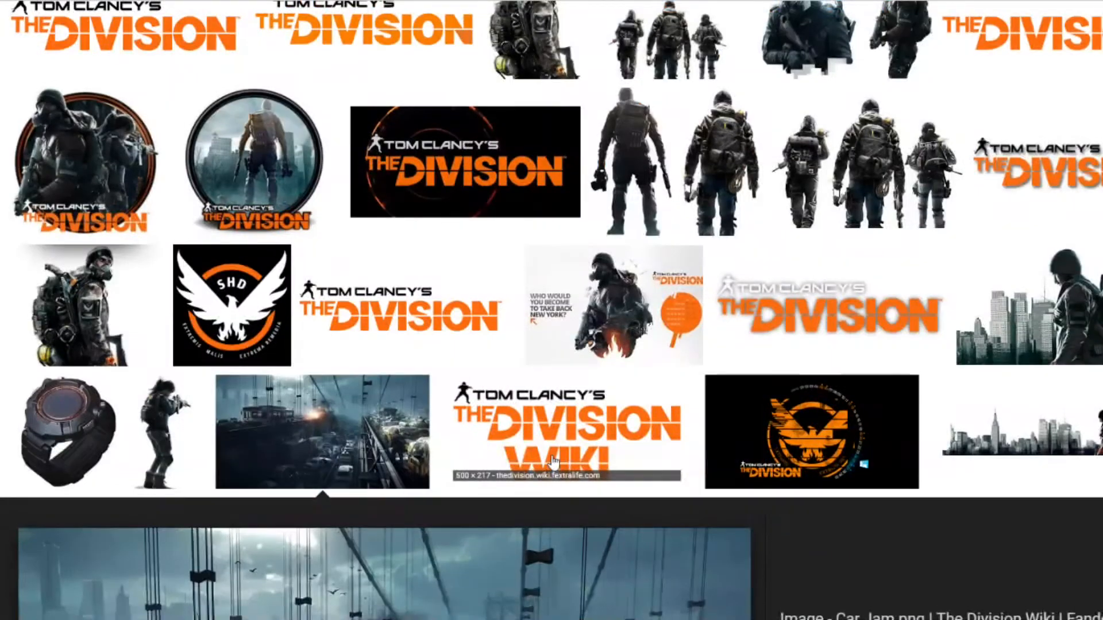
{"action": "scroll", "coordinate": [729, 566], "scroll_direction": "up", "scroll_amount": 3}
{"action": "scroll", "coordinate": [724, 575], "scroll_direction": "down", "scroll_amount": 18}
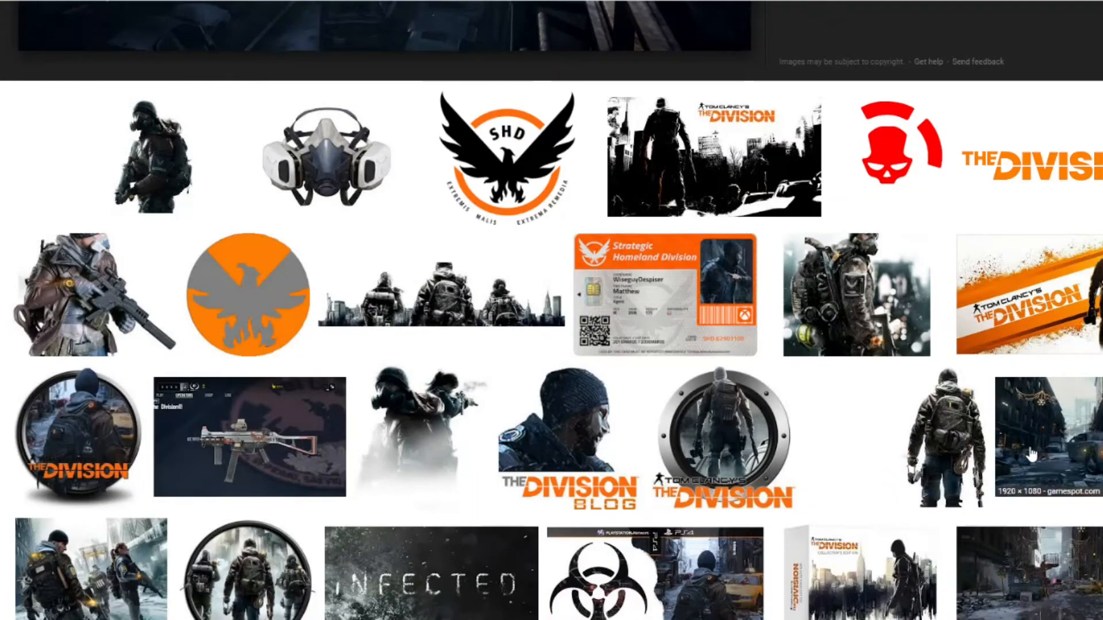
{"action": "scroll", "coordinate": [919, 477], "scroll_direction": "down", "scroll_amount": 5}
{"action": "scroll", "coordinate": [912, 480], "scroll_direction": "up", "scroll_amount": 3}
{"action": "scroll", "coordinate": [862, 517], "scroll_direction": "down", "scroll_amount": 8}
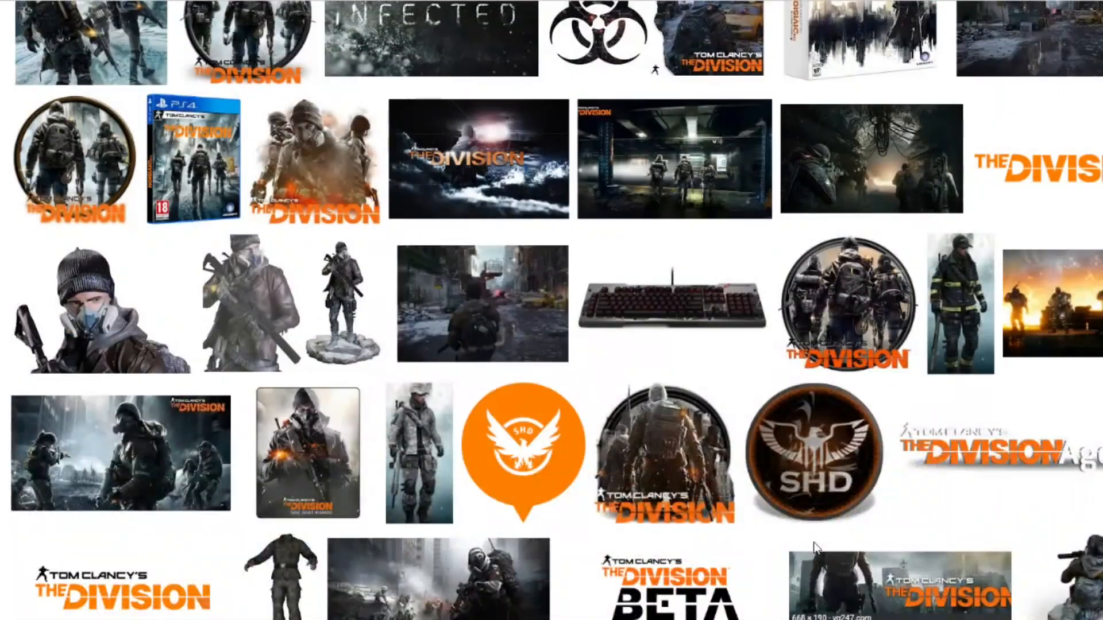
{"action": "scroll", "coordinate": [815, 548], "scroll_direction": "down", "scroll_amount": 3}
{"action": "scroll", "coordinate": [815, 548], "scroll_direction": "down", "scroll_amount": 14}
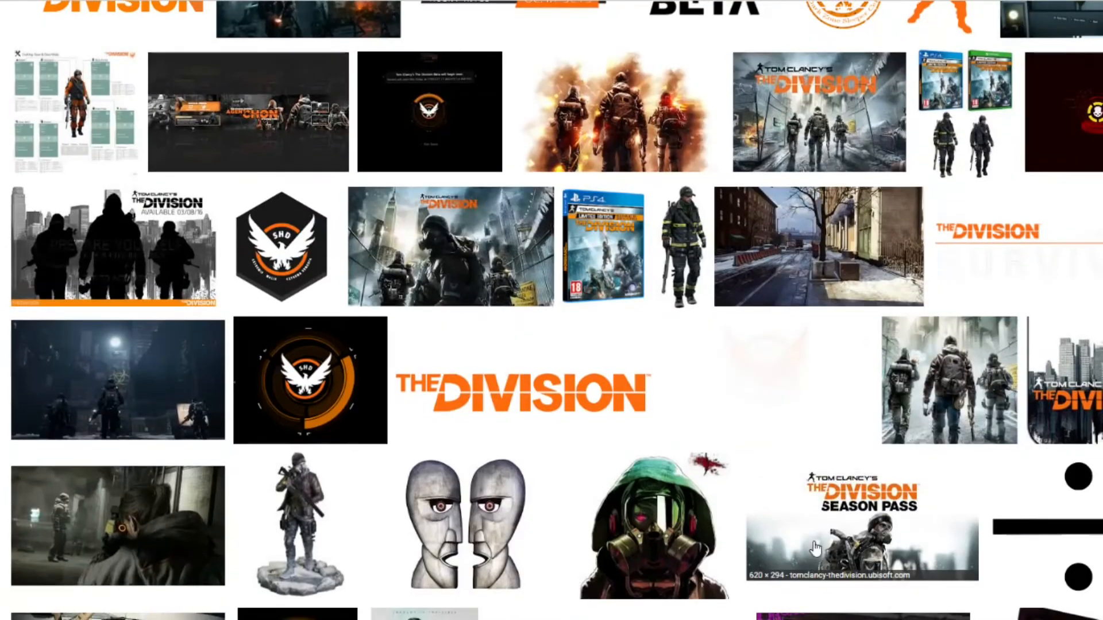
{"action": "scroll", "coordinate": [816, 549], "scroll_direction": "down", "scroll_amount": 8}
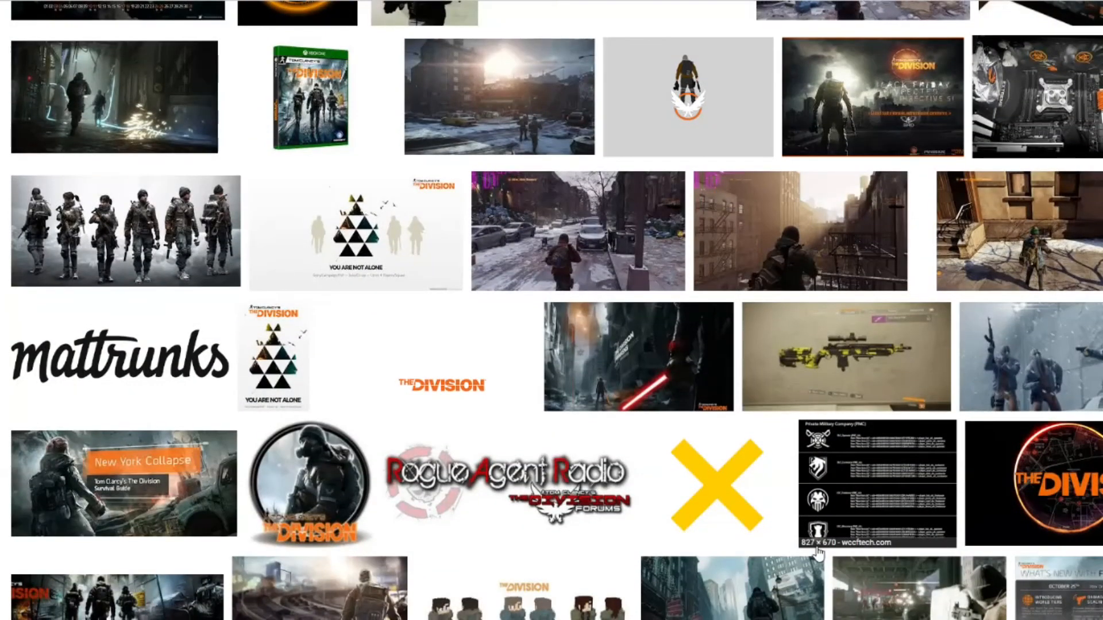
{"action": "scroll", "coordinate": [818, 553], "scroll_direction": "down", "scroll_amount": 16}
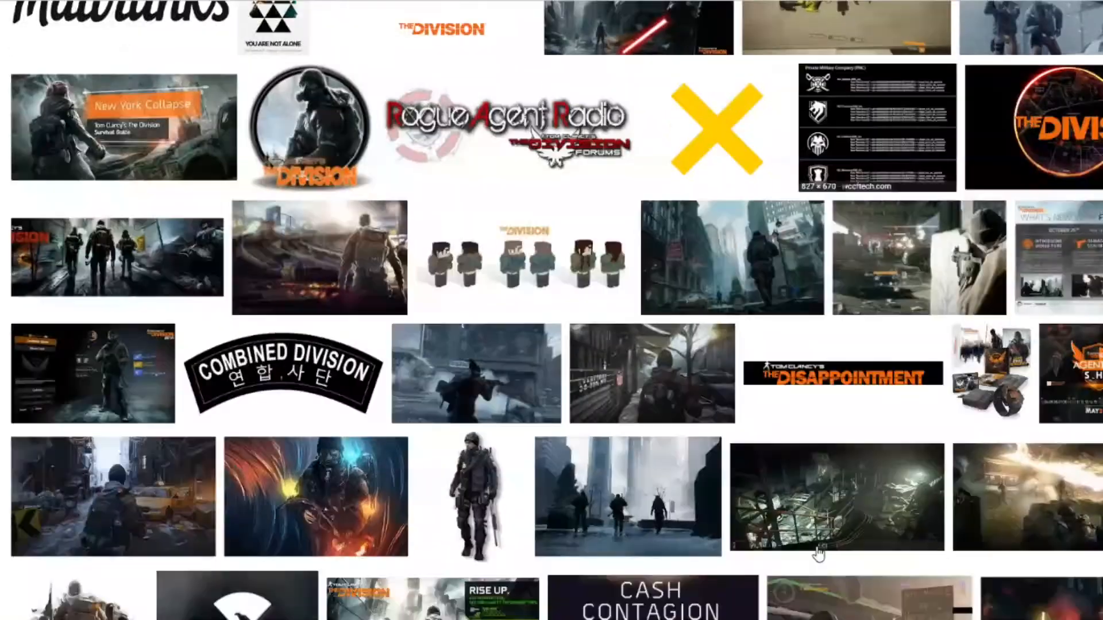
{"action": "scroll", "coordinate": [818, 554], "scroll_direction": "down", "scroll_amount": 7}
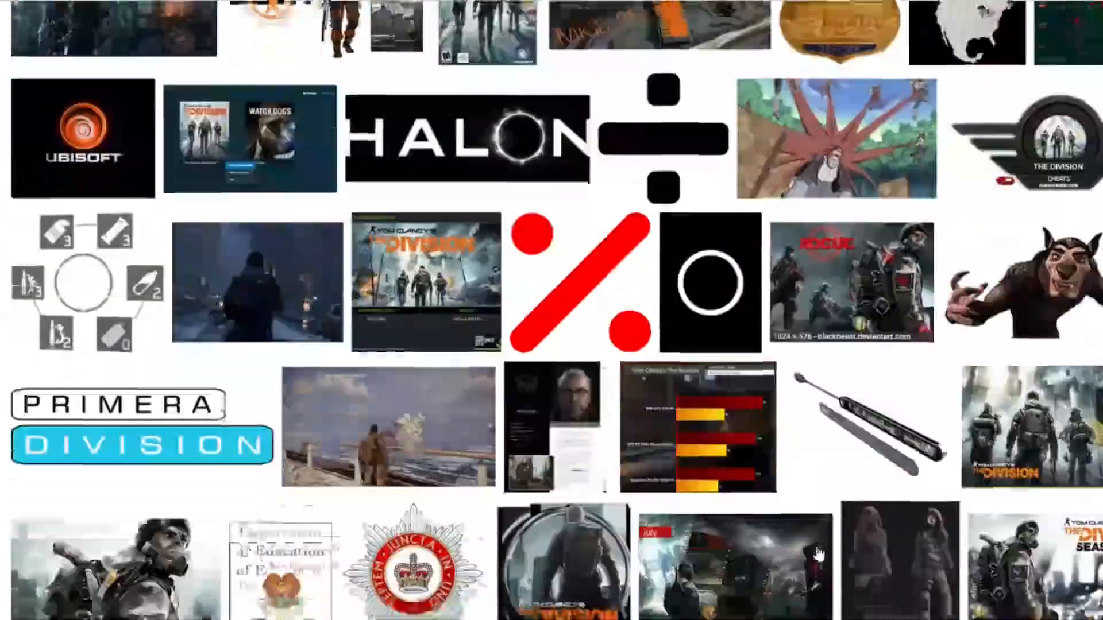
{"action": "scroll", "coordinate": [659, 440], "scroll_direction": "down", "scroll_amount": 8}
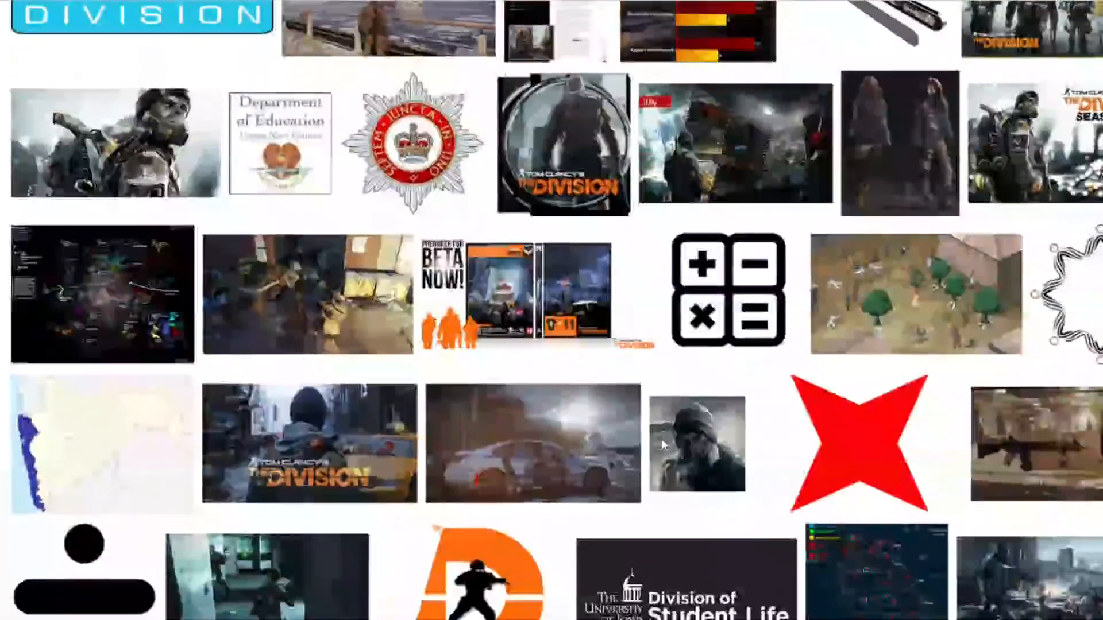
{"action": "scroll", "coordinate": [763, 497], "scroll_direction": "down", "scroll_amount": 3}
{"action": "scroll", "coordinate": [762, 497], "scroll_direction": "down", "scroll_amount": 4}
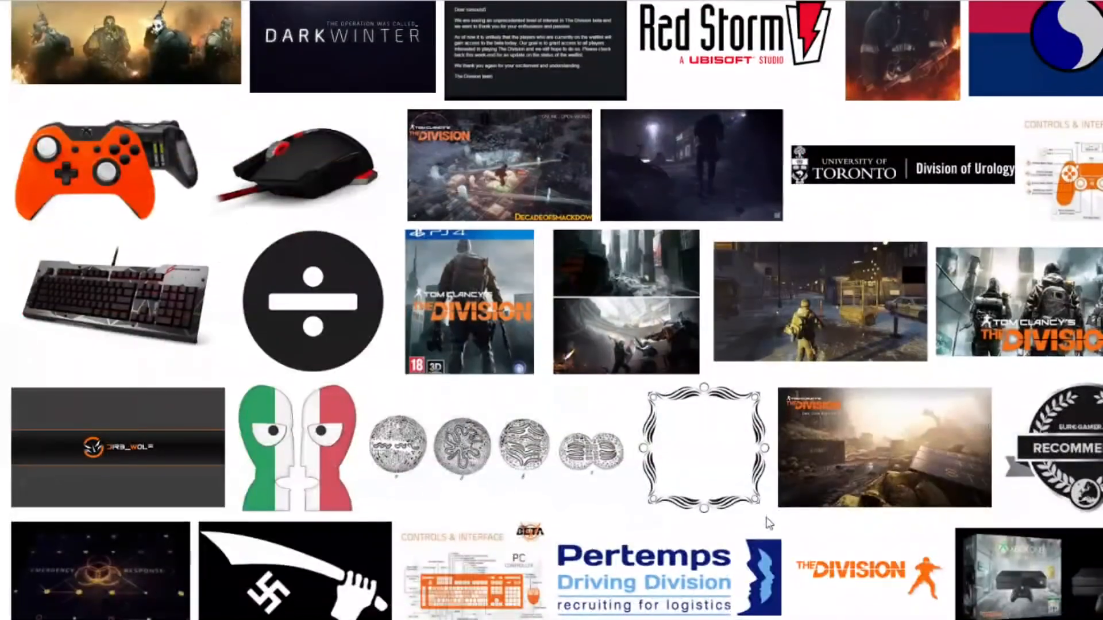
{"action": "scroll", "coordinate": [765, 517], "scroll_direction": "down", "scroll_amount": 6}
{"action": "scroll", "coordinate": [849, 549], "scroll_direction": "up", "scroll_amount": 20}
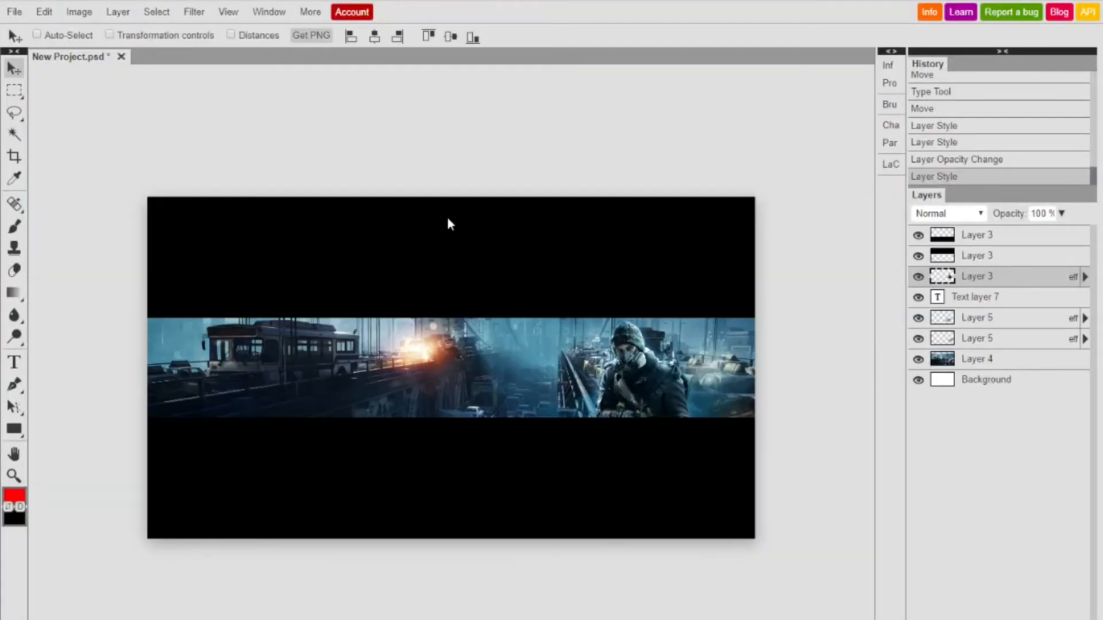
Step: Add the text CAMBIT over the bridge background, enlarge it to about 179 pt and commit it
{"action": "left_click", "coordinate": [14, 361]}
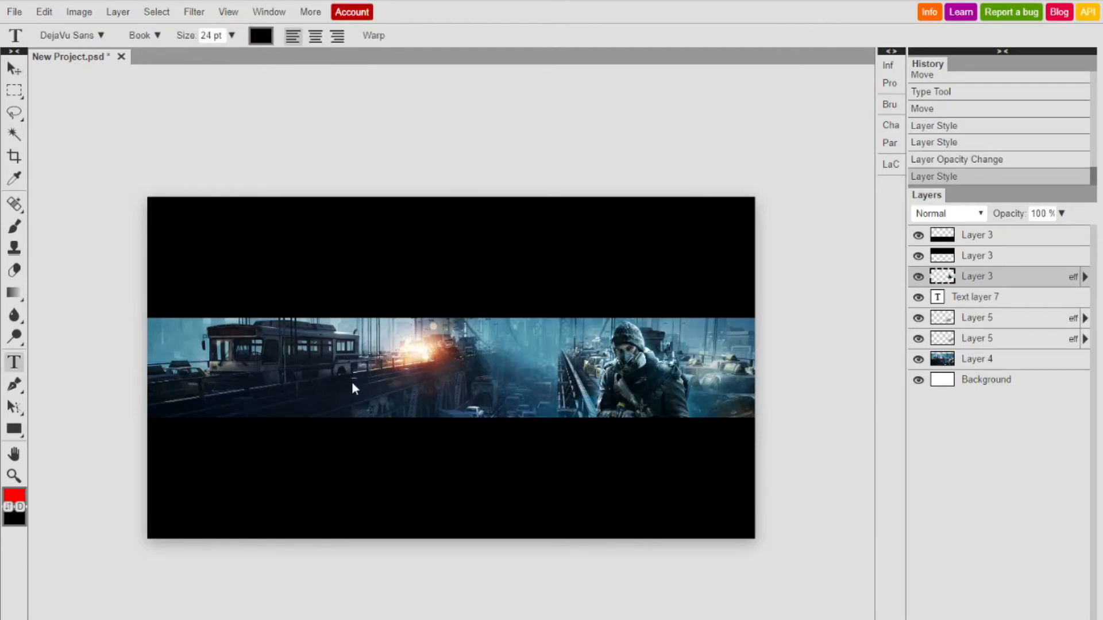
{"action": "left_click", "coordinate": [409, 356]}
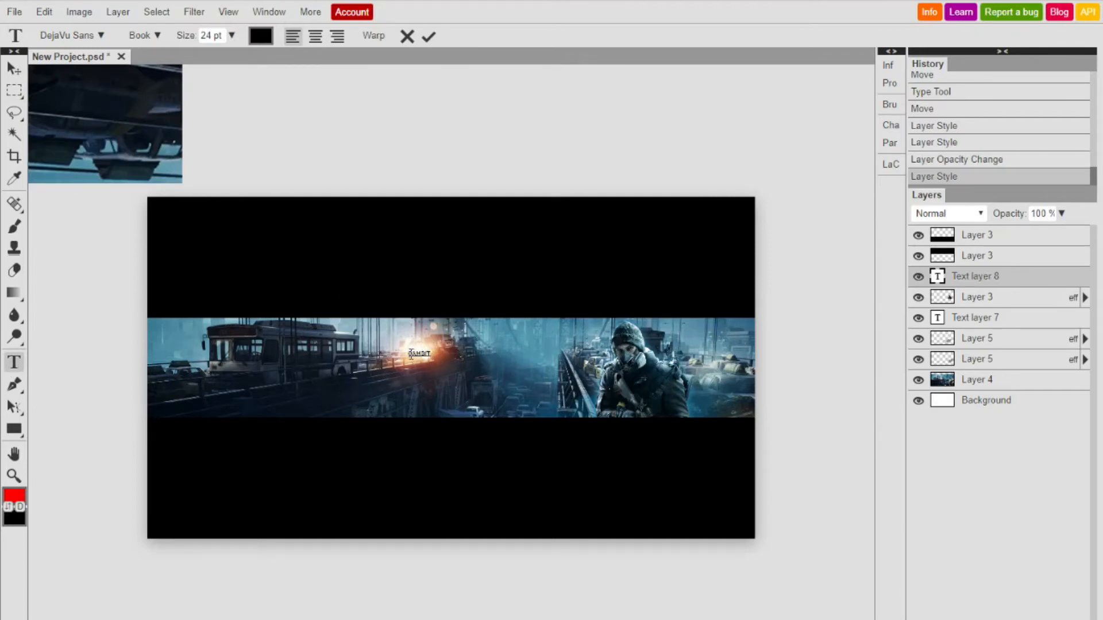
{"action": "left_click_drag", "start_coordinate": [409, 353], "coordinate": [462, 354]}
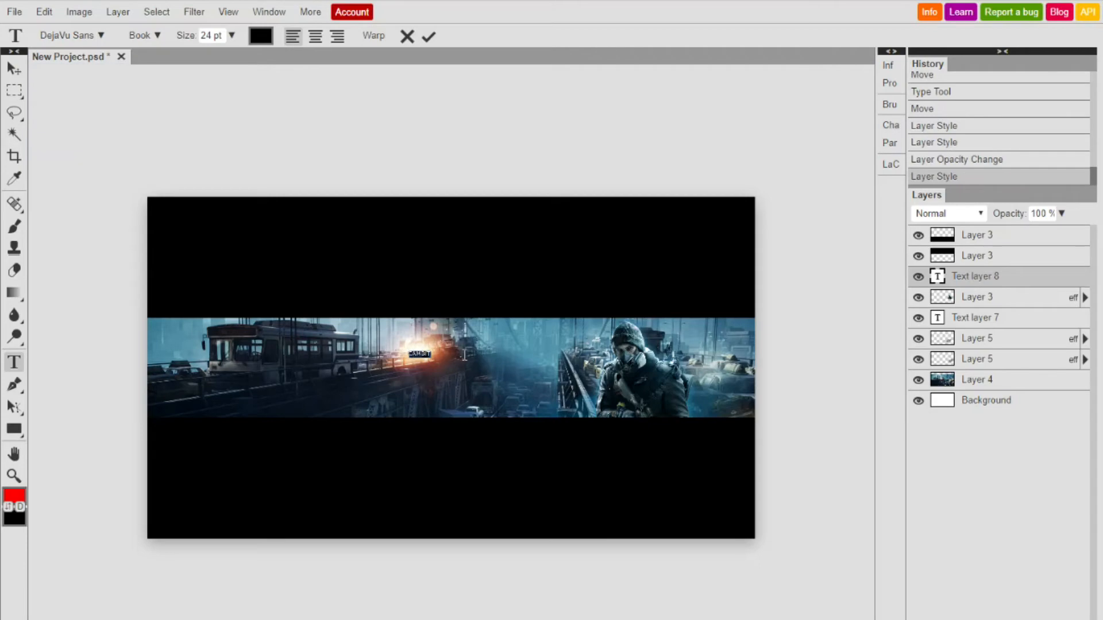
{"action": "left_click", "coordinate": [231, 36]}
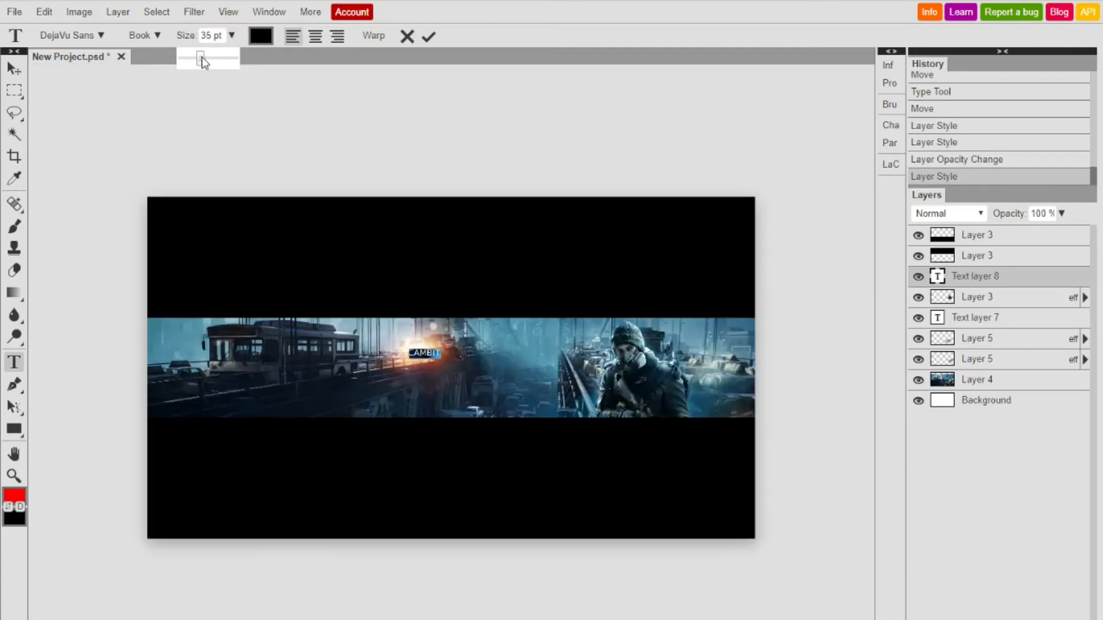
{"action": "left_click_drag", "start_coordinate": [202, 57], "coordinate": [218, 59]}
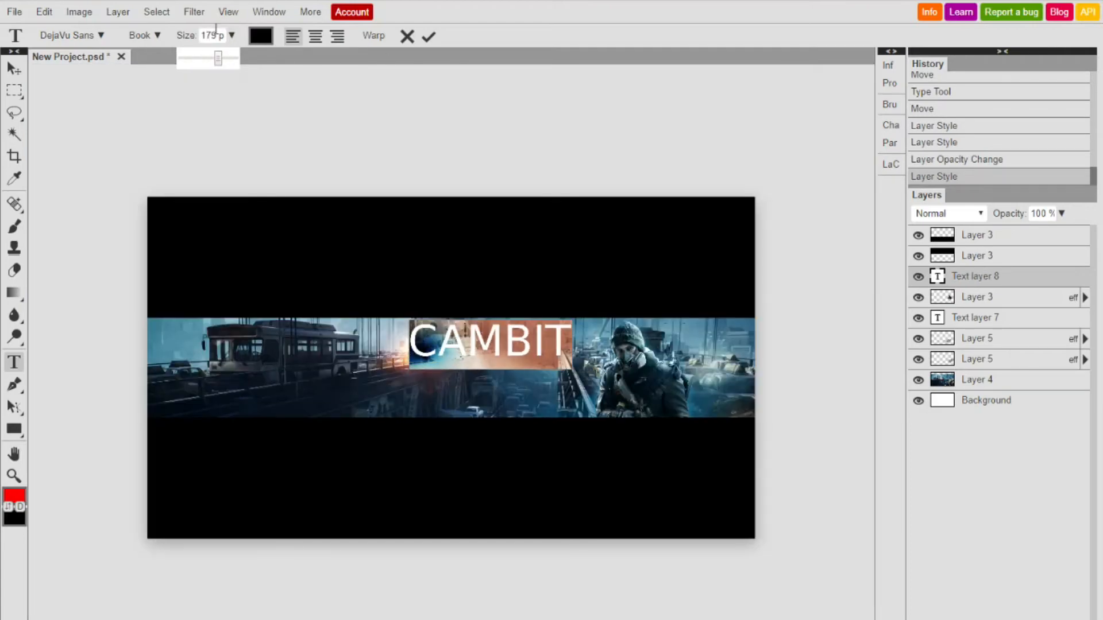
{"action": "left_click", "coordinate": [214, 34]}
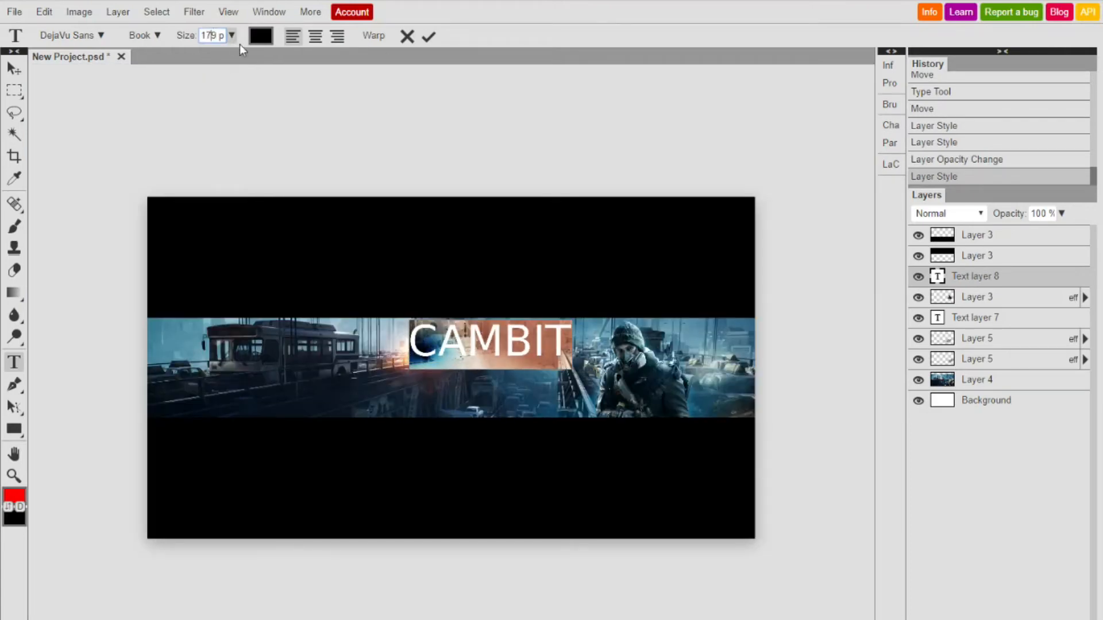
{"action": "left_click", "coordinate": [430, 38]}
Step: Move the CAMBIT text to the vertical middle of the banner strip, between the bus and the explosion
{"action": "left_click", "coordinate": [16, 68]}
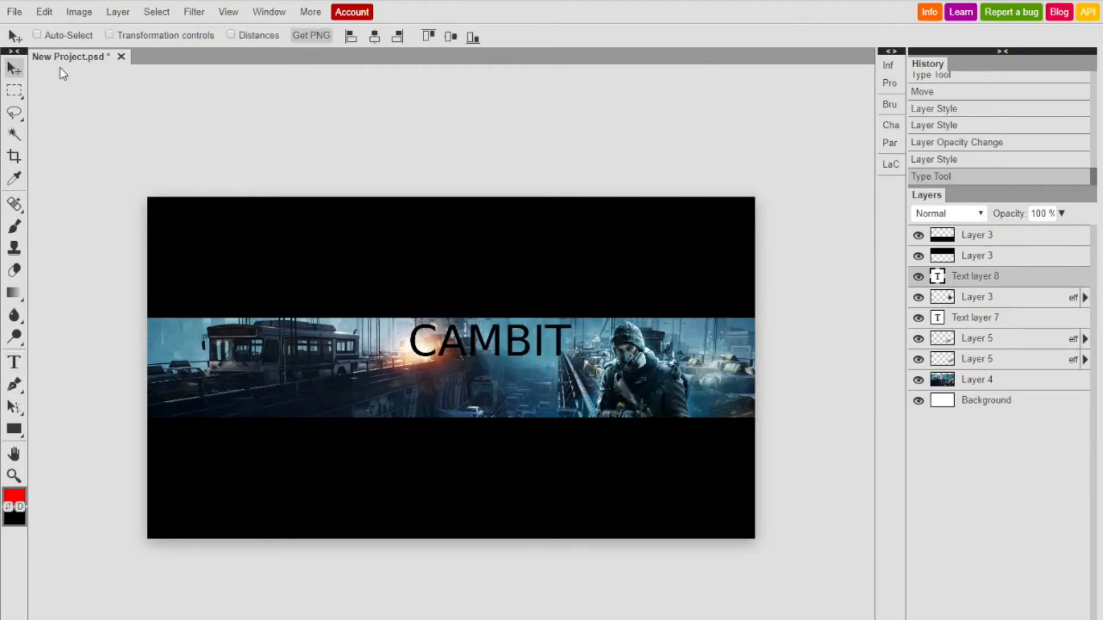
{"action": "left_click_drag", "start_coordinate": [425, 323], "coordinate": [376, 307]}
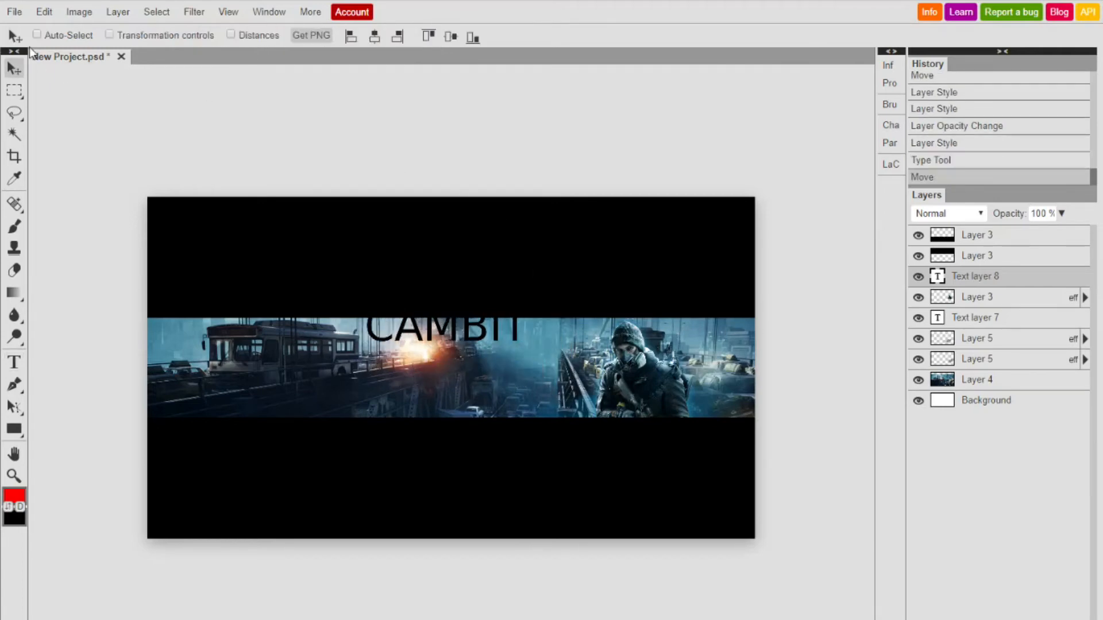
{"action": "right_click", "coordinate": [13, 83]}
{"action": "left_click_drag", "start_coordinate": [496, 345], "coordinate": [490, 368]}
{"action": "left_click_drag", "start_coordinate": [488, 364], "coordinate": [450, 367]}
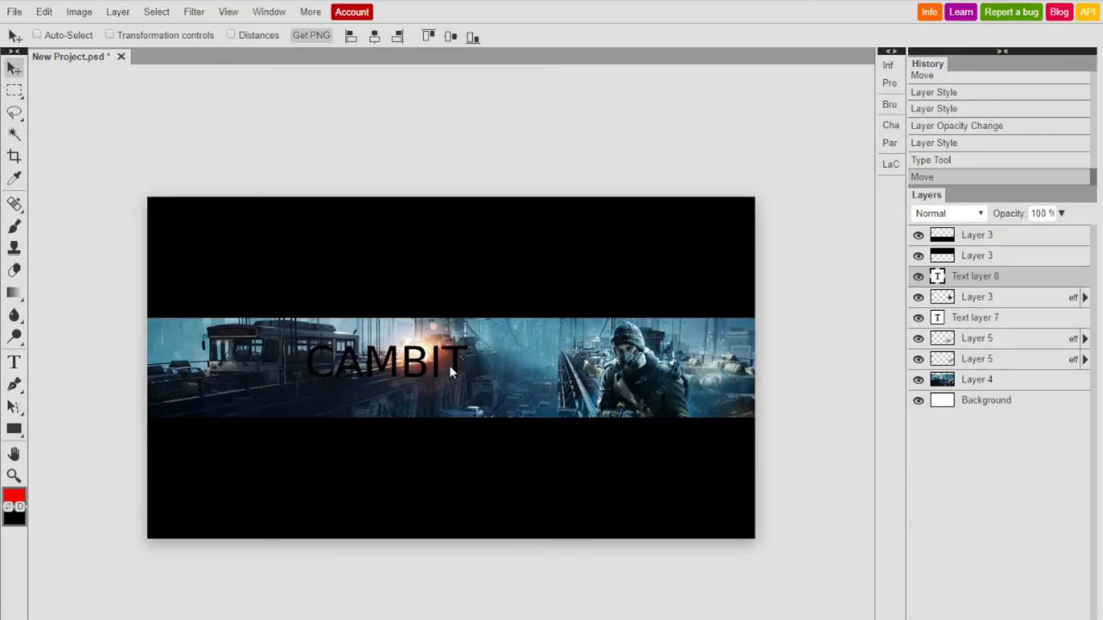
Step: Shift the soldier and both smoke layers slightly left so they stay grouped over the bridge background
{"action": "left_click", "coordinate": [989, 306]}
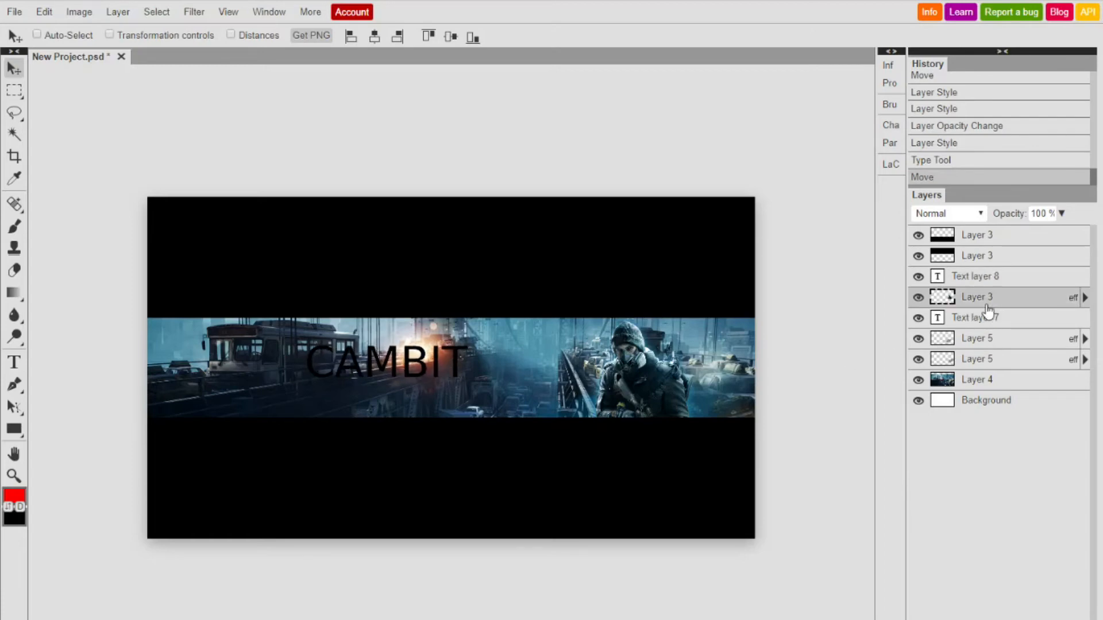
{"action": "left_click_drag", "start_coordinate": [721, 374], "coordinate": [703, 373]}
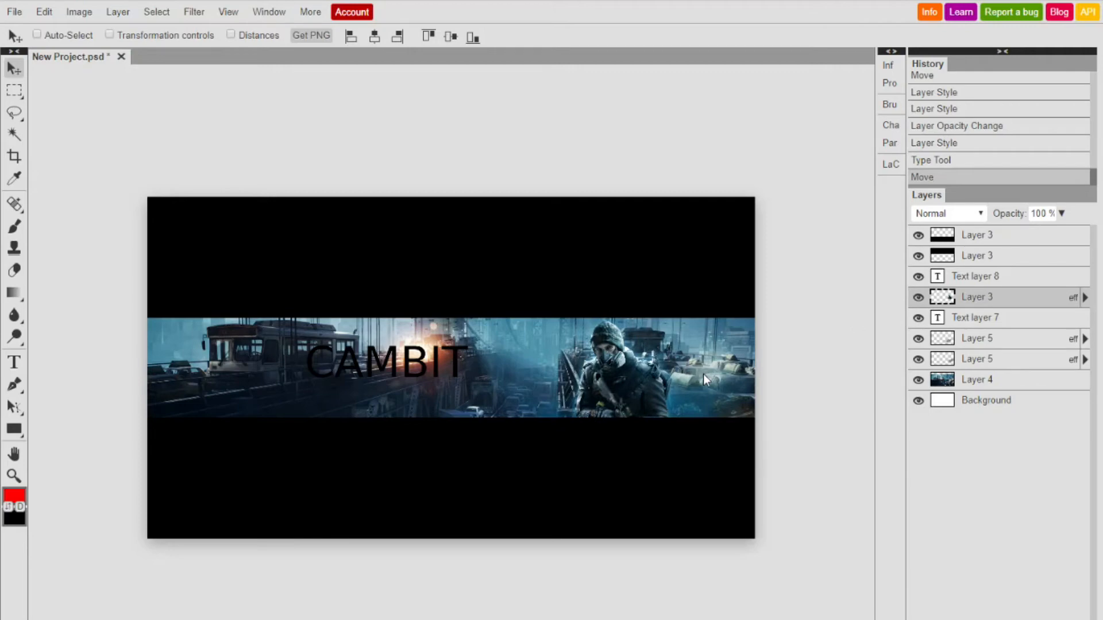
{"action": "left_click", "coordinate": [992, 339]}
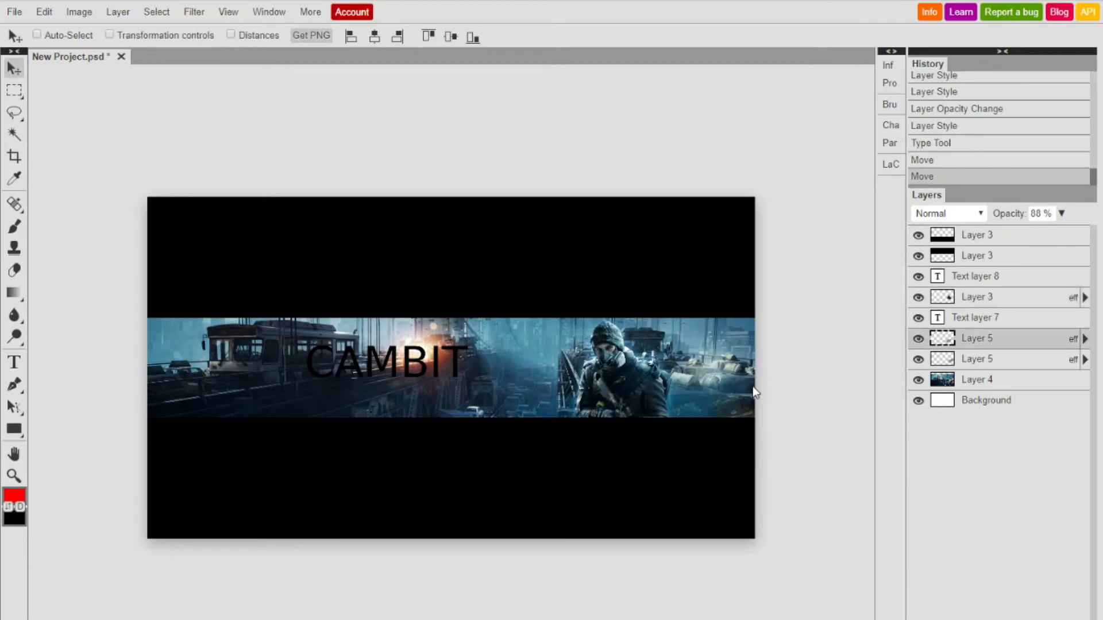
{"action": "left_click", "coordinate": [1016, 361]}
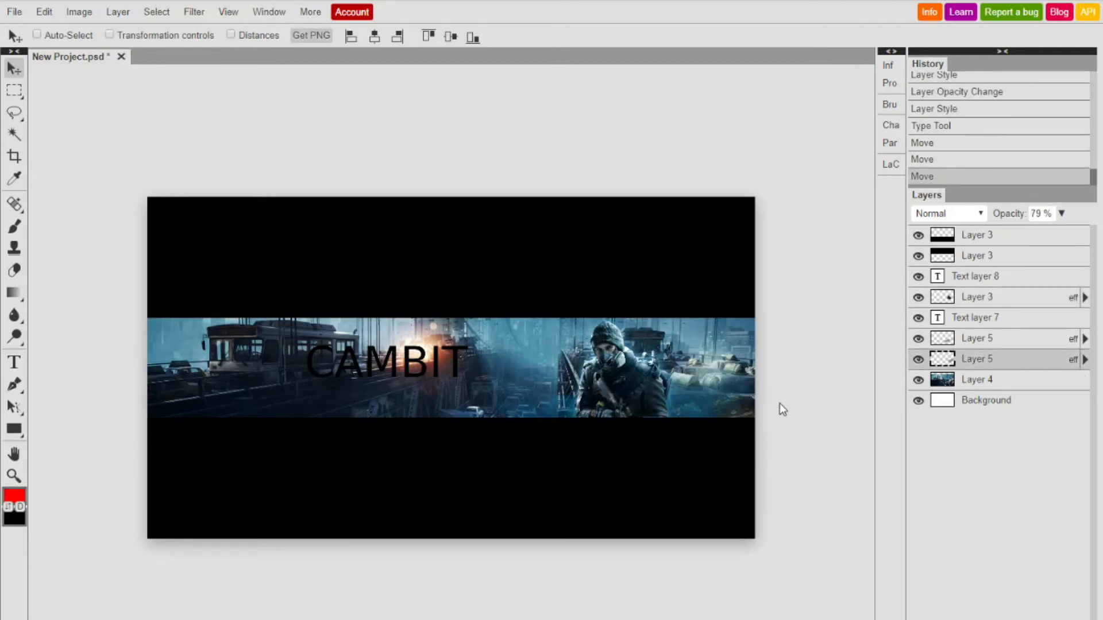
{"action": "left_click_drag", "start_coordinate": [760, 404], "coordinate": [757, 405]}
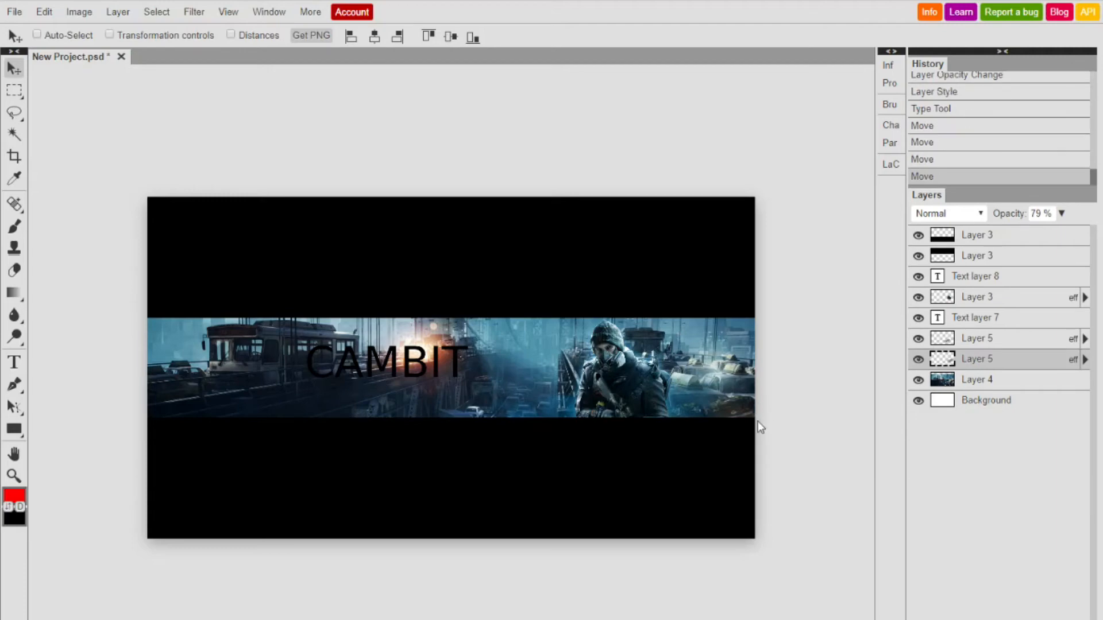
Step: Delete the unused text layer named Text layer 7 that lies beneath the soldier layer
{"action": "left_click", "coordinate": [997, 318]}
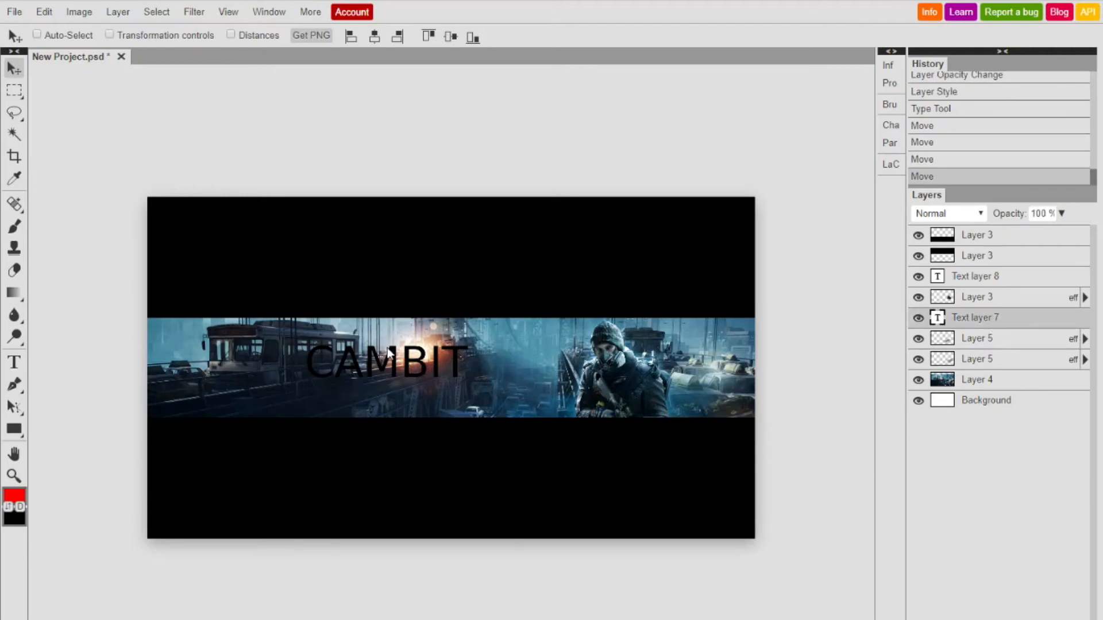
{"action": "right_click", "coordinate": [1035, 319]}
{"action": "left_click", "coordinate": [1018, 384]}
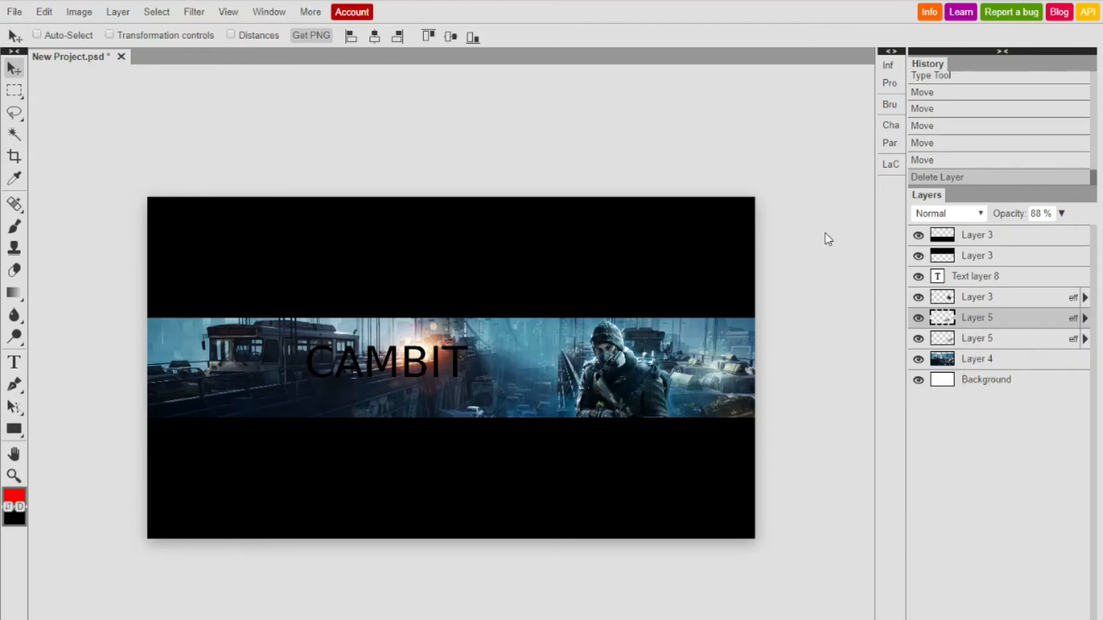
Step: Try converting the CAMBIT text layer to a shape and undo the conversion
{"action": "left_click", "coordinate": [1005, 277]}
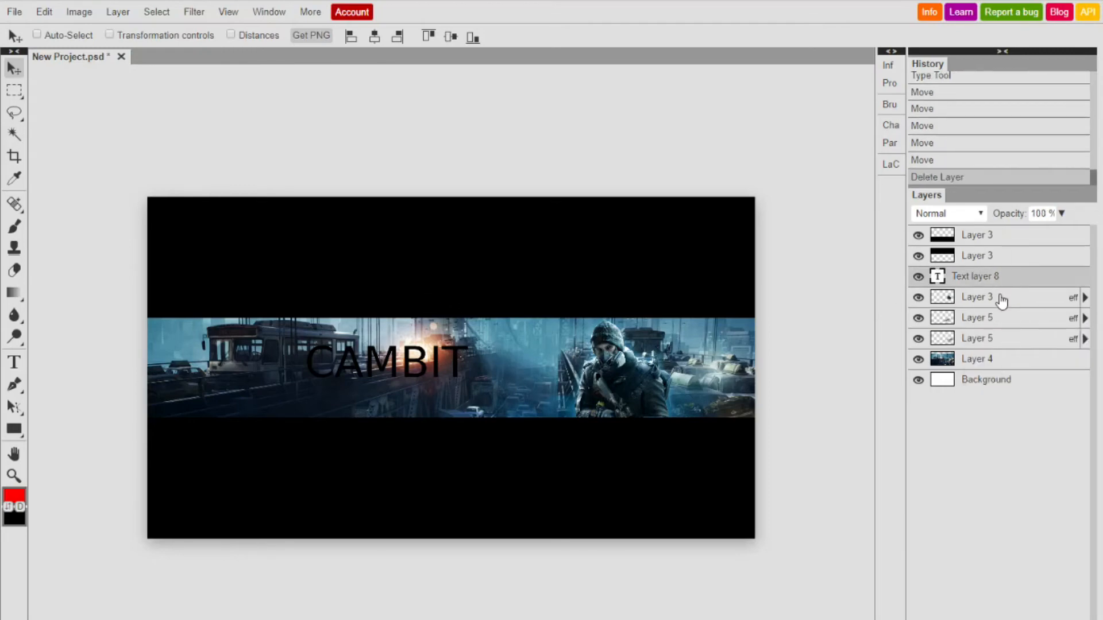
{"action": "right_click", "coordinate": [1026, 278]}
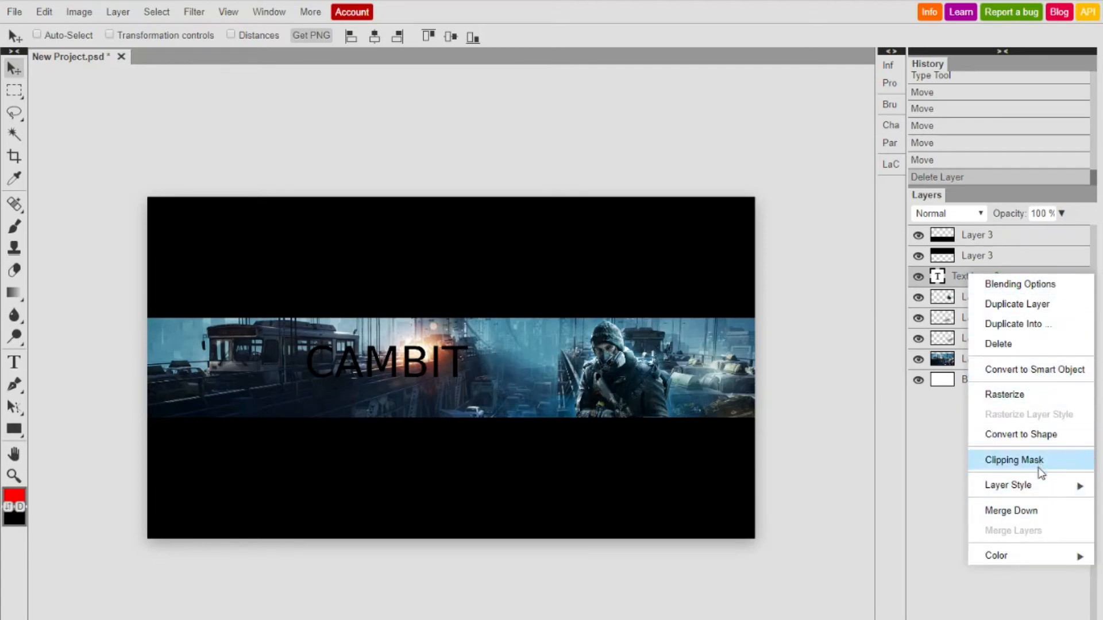
{"action": "right_click", "coordinate": [955, 278]}
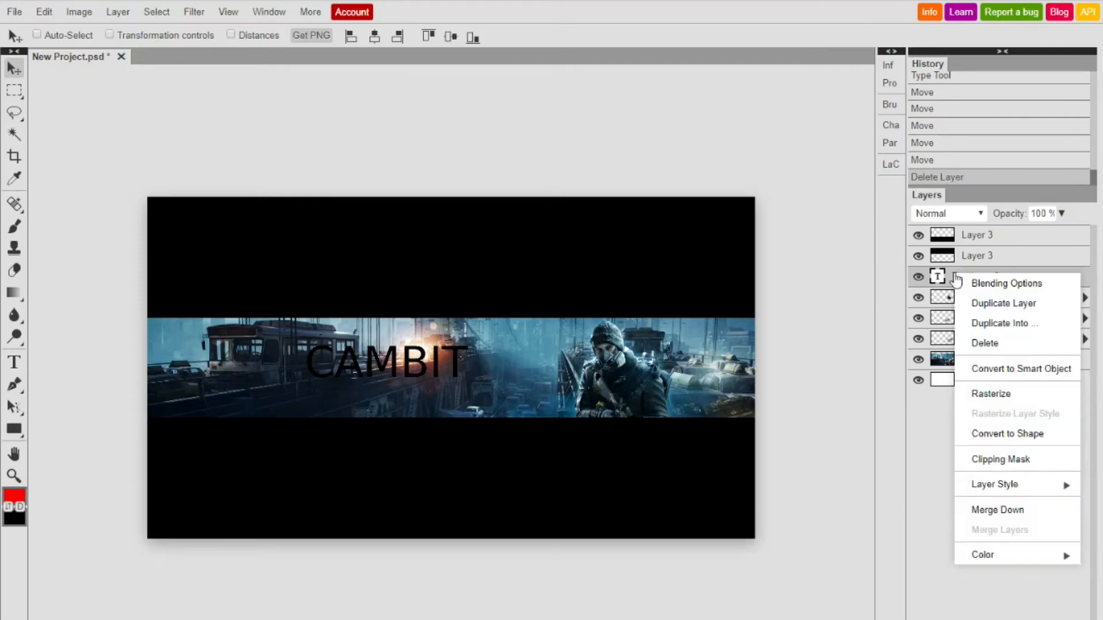
{"action": "mouse_move", "coordinate": [1000, 555]}
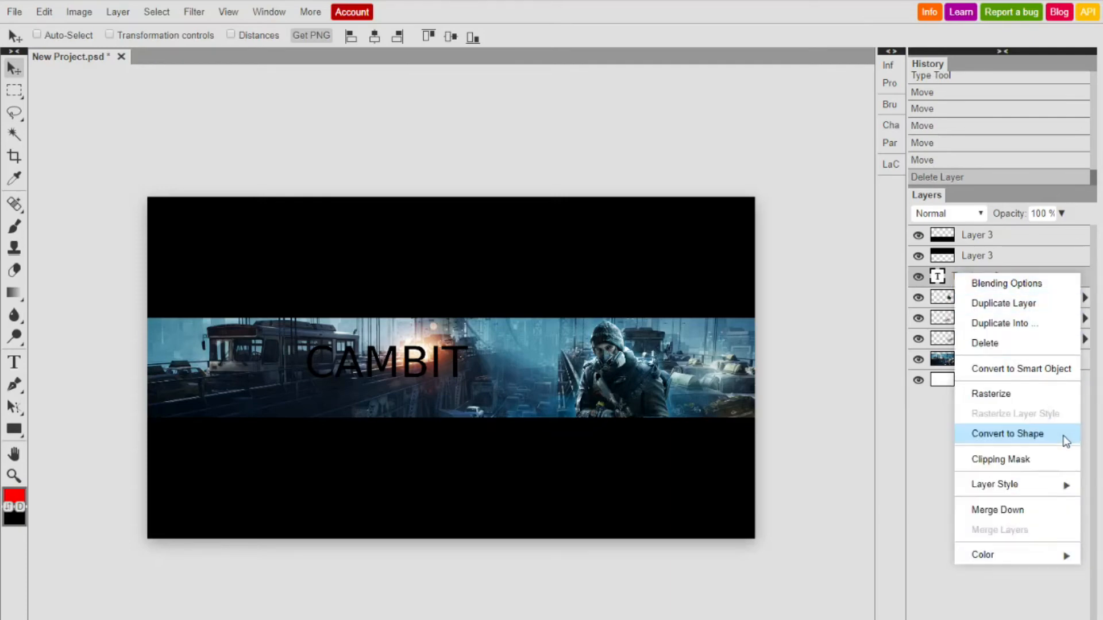
{"action": "left_click", "coordinate": [1062, 435]}
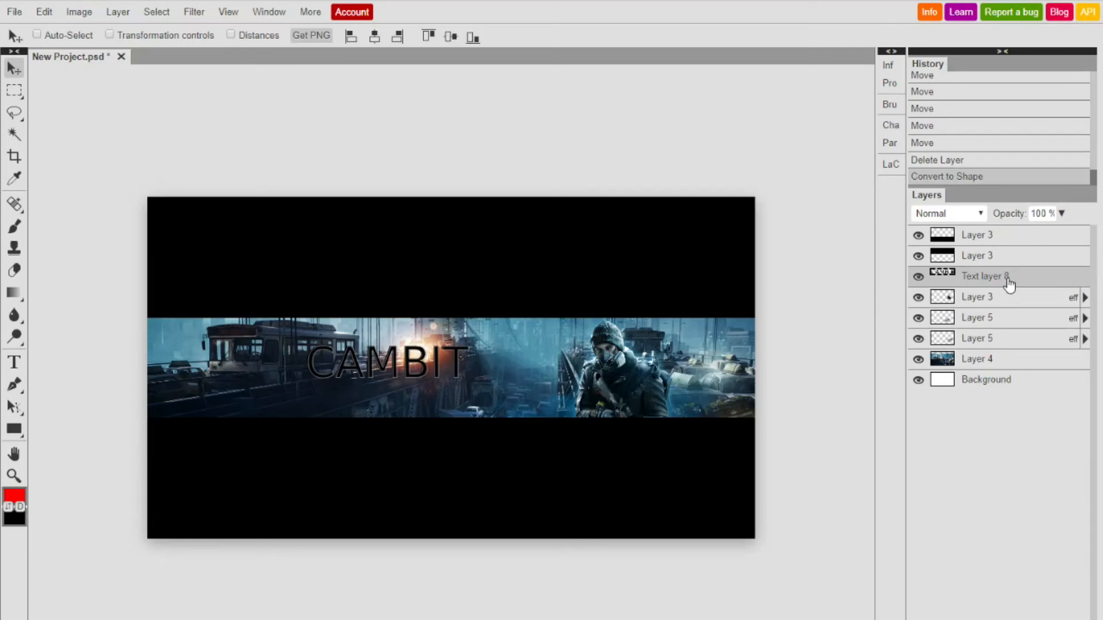
{"action": "key", "text": "ctrl+z"}
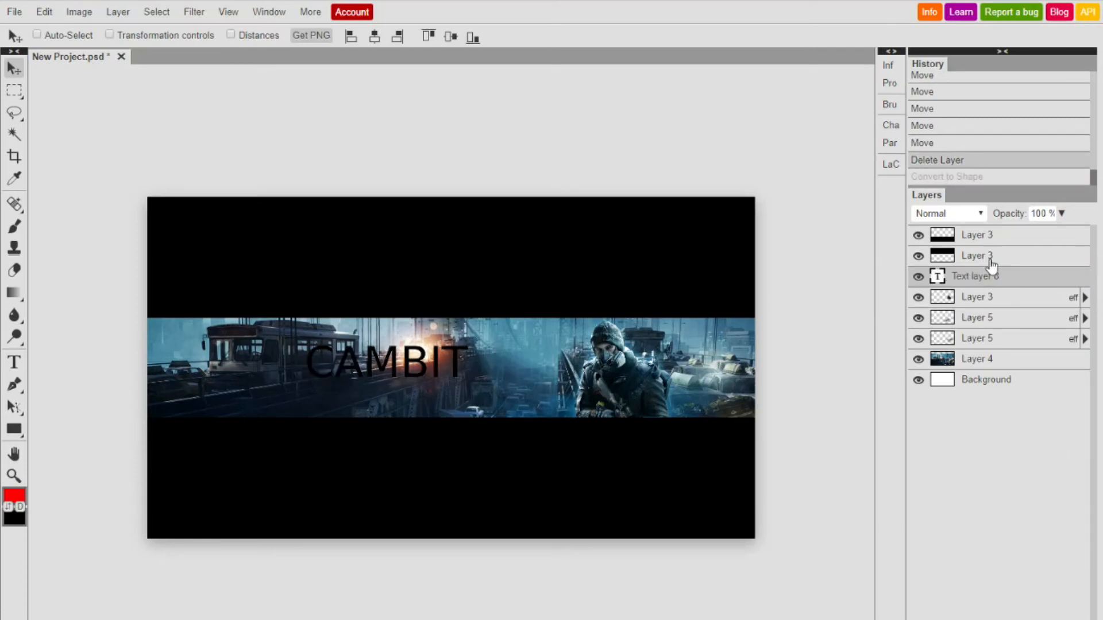
{"action": "left_click", "coordinate": [40, 13]}
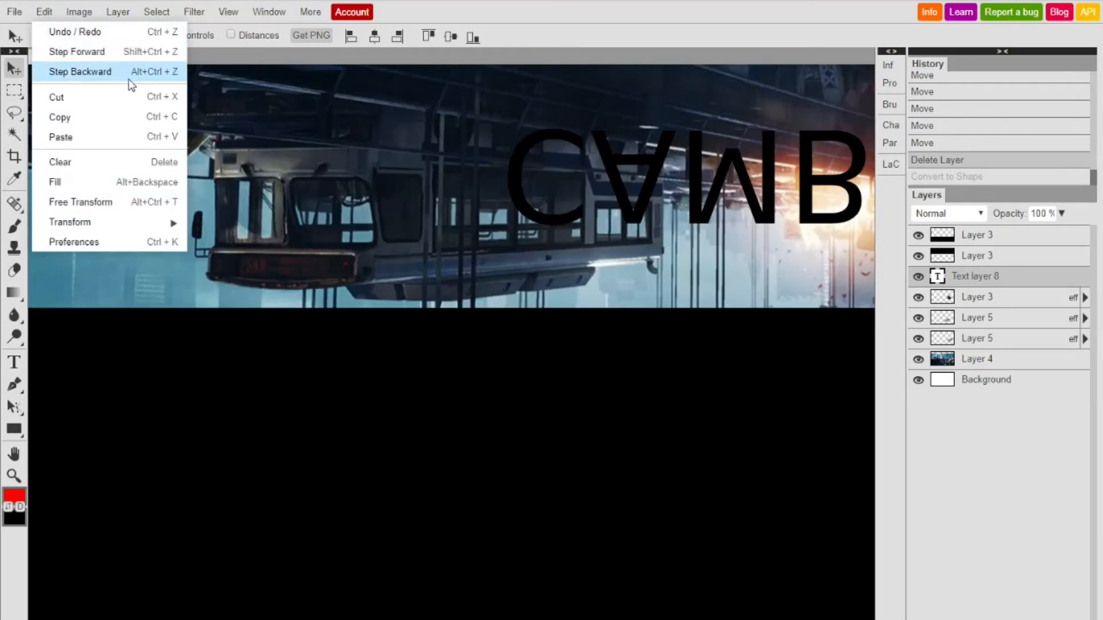
{"action": "left_click", "coordinate": [535, 328]}
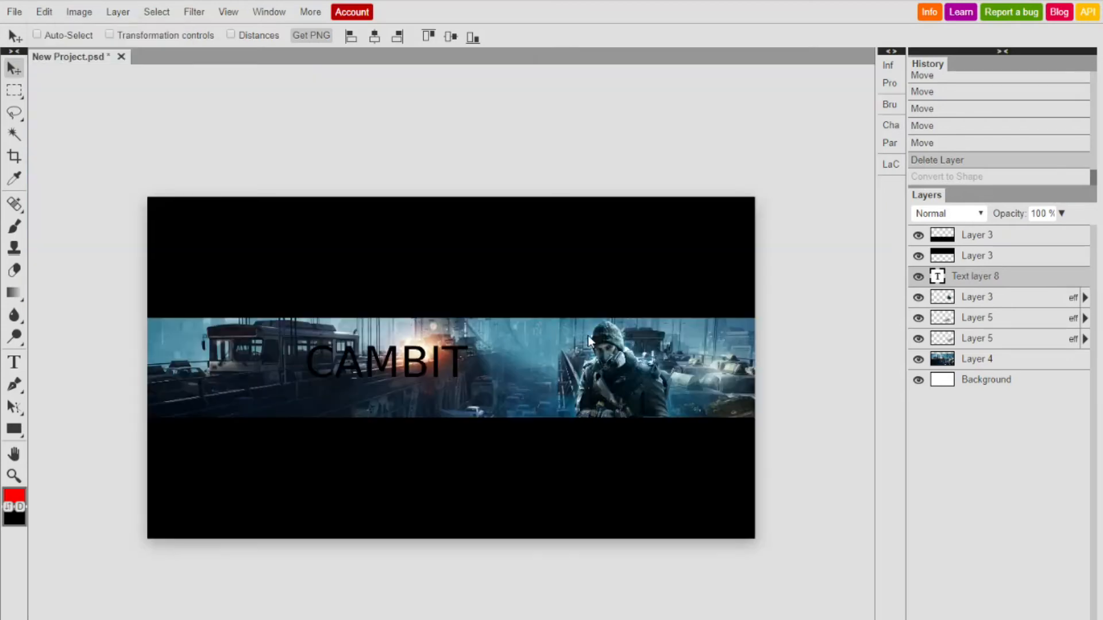
{"action": "right_click", "coordinate": [1019, 274]}
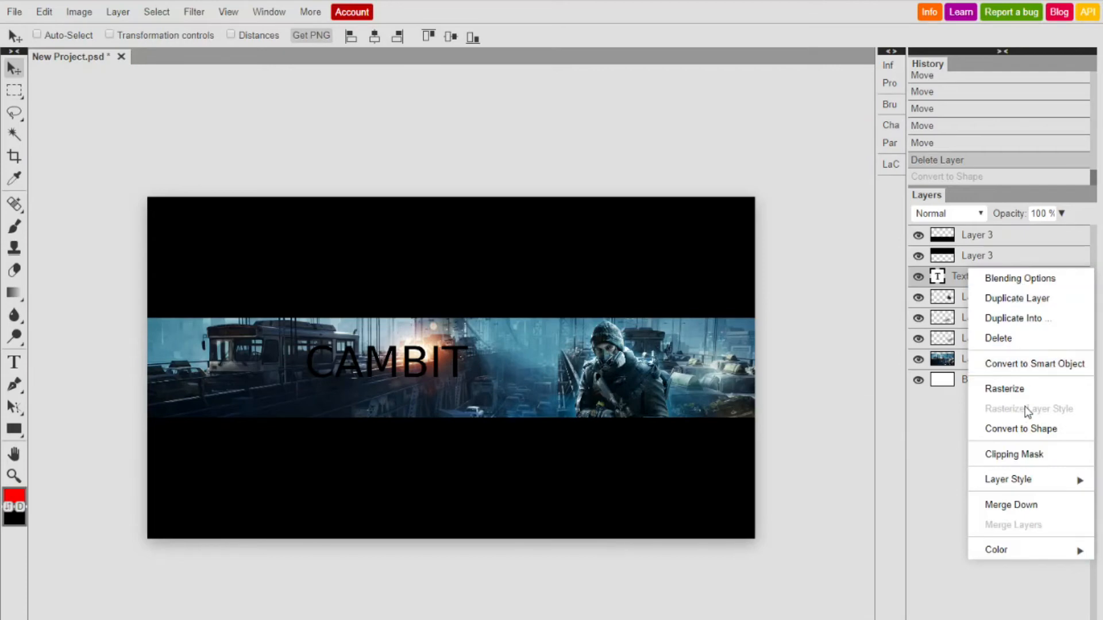
{"action": "left_click", "coordinate": [963, 593]}
Step: Rename the CAMBIT text layer to cambit
{"action": "double_click", "coordinate": [994, 276]}
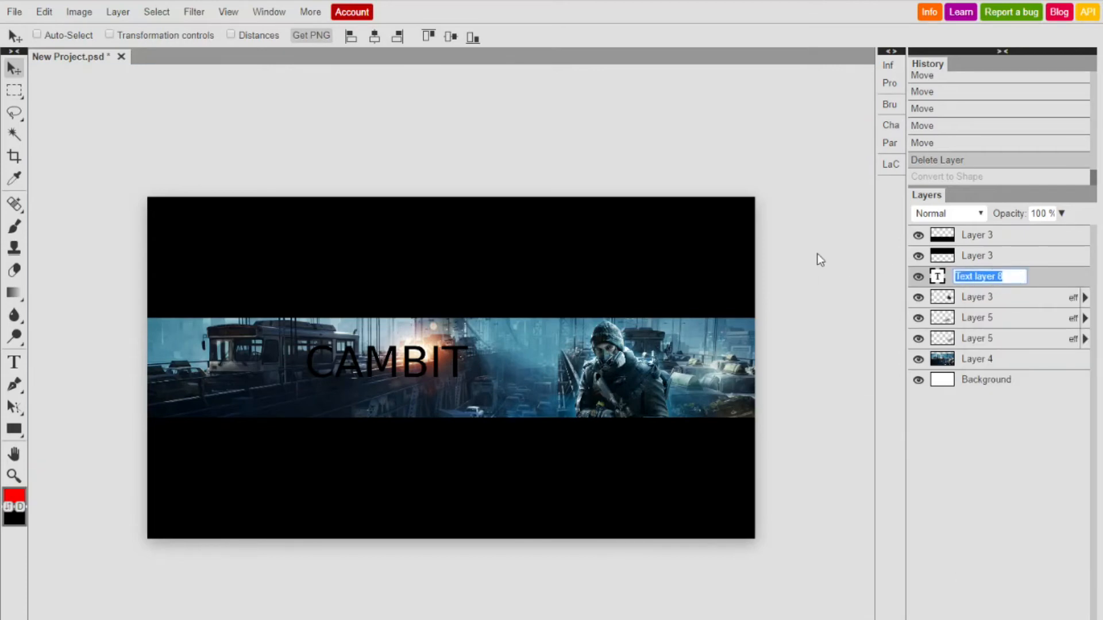
{"action": "type", "text": "cambit"}
{"action": "key", "text": "Return"}
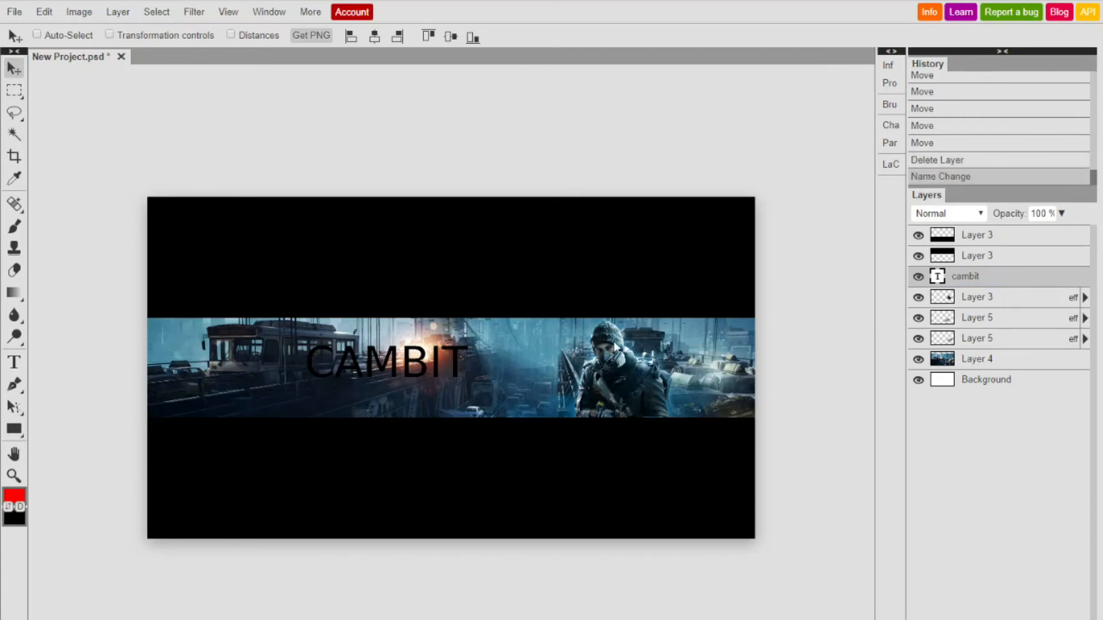
{"action": "double_click", "coordinate": [1063, 277]}
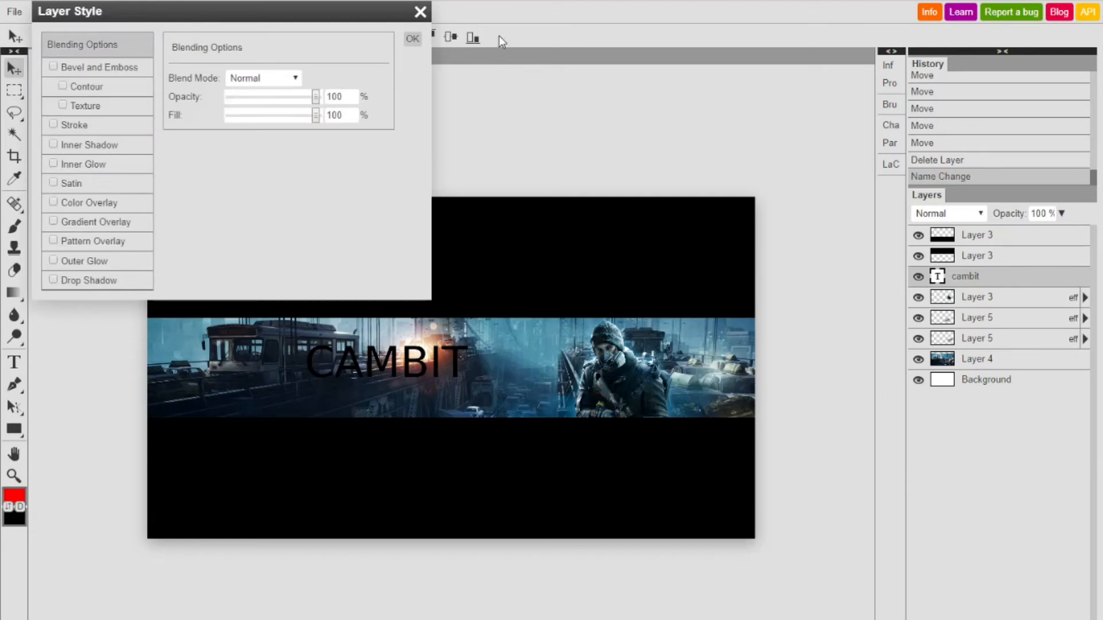
{"action": "left_click", "coordinate": [420, 11]}
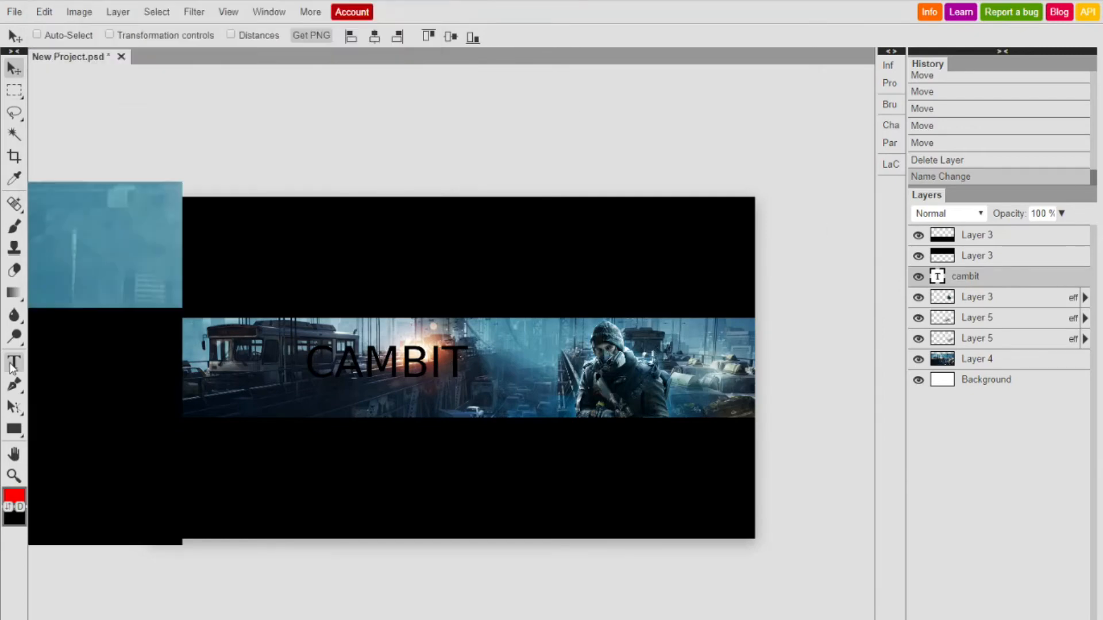
Step: Change the font of the CAMBIT text to Bebas and commit the edit
{"action": "left_click", "coordinate": [14, 363]}
{"action": "double_click", "coordinate": [318, 357]}
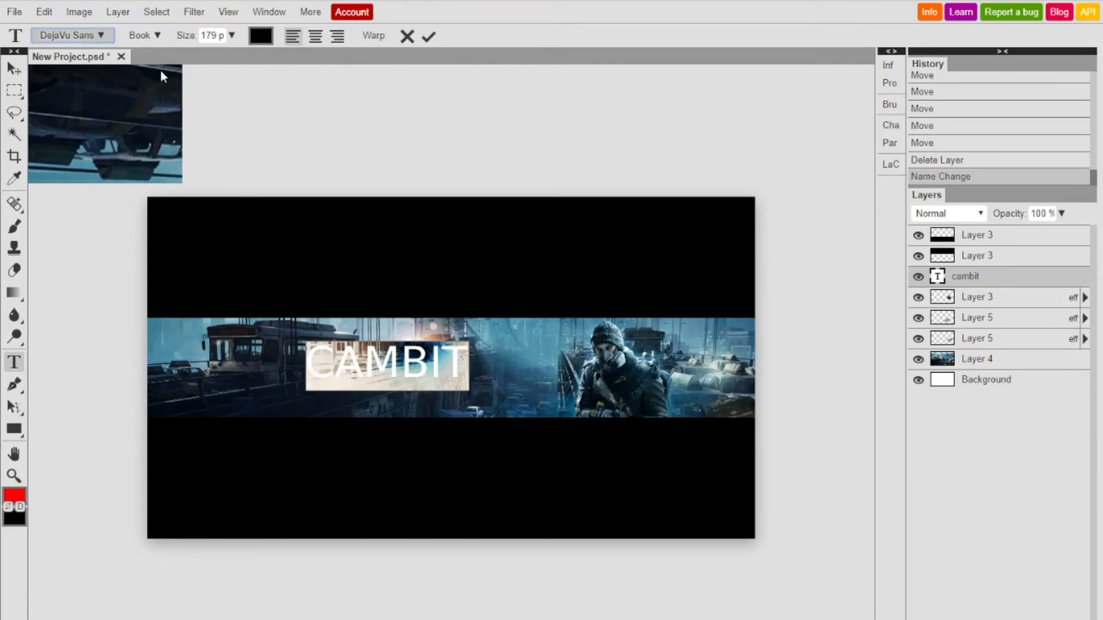
{"action": "left_click", "coordinate": [87, 35]}
{"action": "left_click", "coordinate": [84, 35]}
{"action": "left_click", "coordinate": [84, 35]}
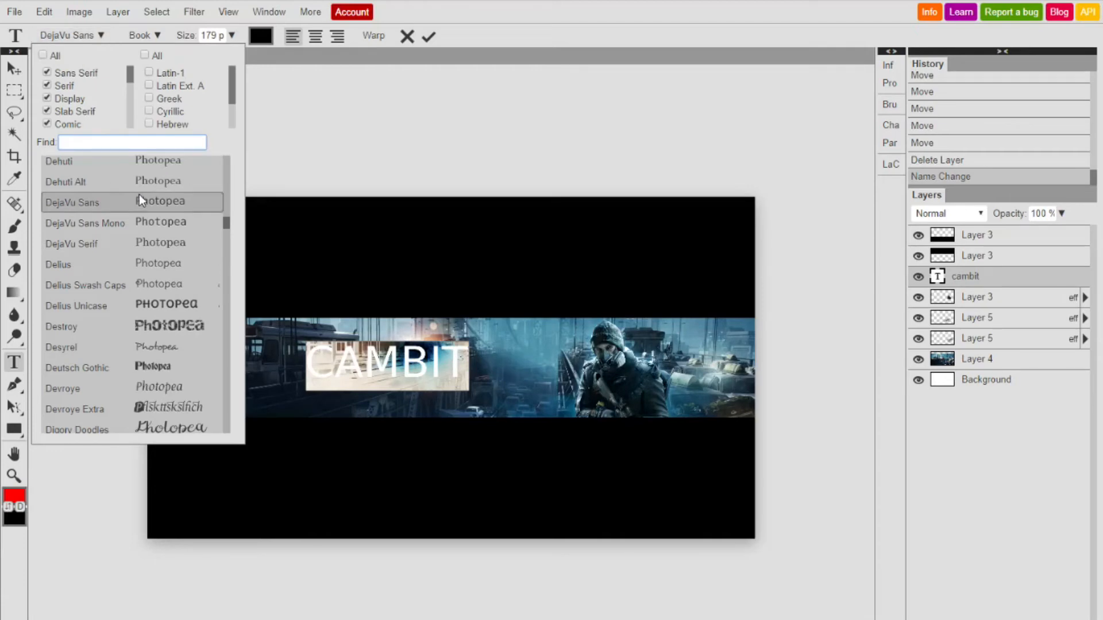
{"action": "scroll", "coordinate": [139, 194], "scroll_direction": "up", "scroll_amount": 15}
{"action": "scroll", "coordinate": [154, 195], "scroll_direction": "up", "scroll_amount": 15}
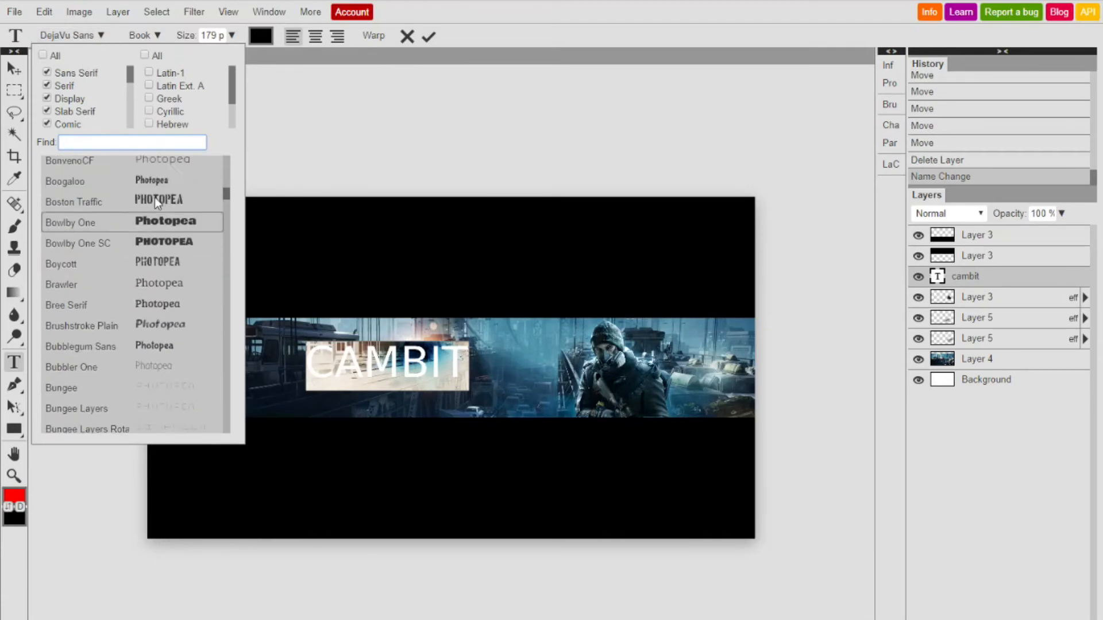
{"action": "scroll", "coordinate": [159, 196], "scroll_direction": "up", "scroll_amount": 15}
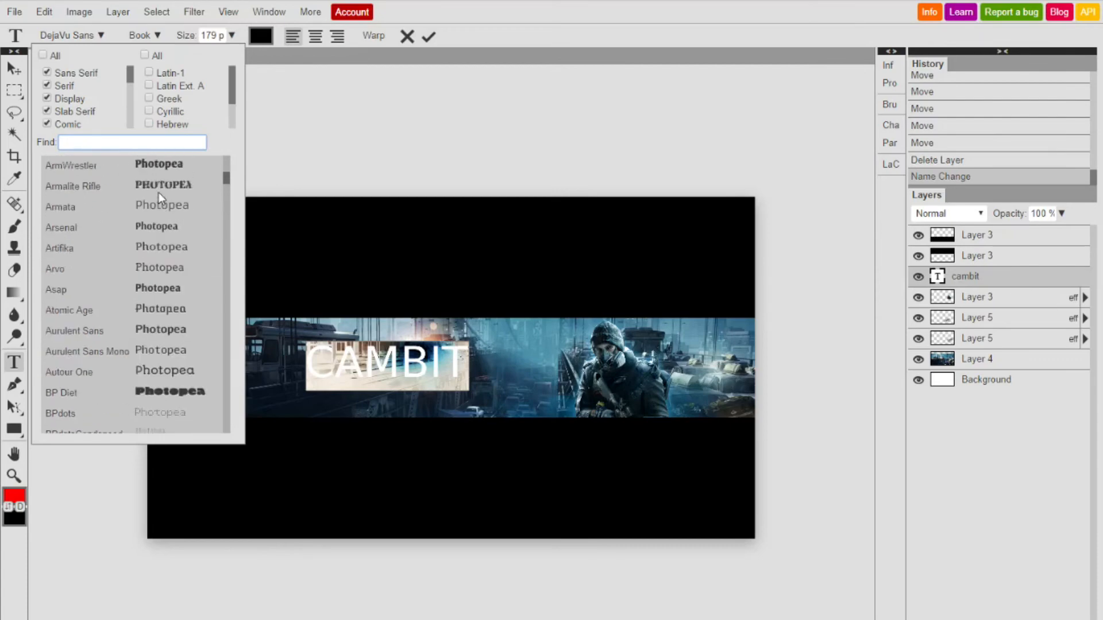
{"action": "scroll", "coordinate": [159, 192], "scroll_direction": "up", "scroll_amount": 10}
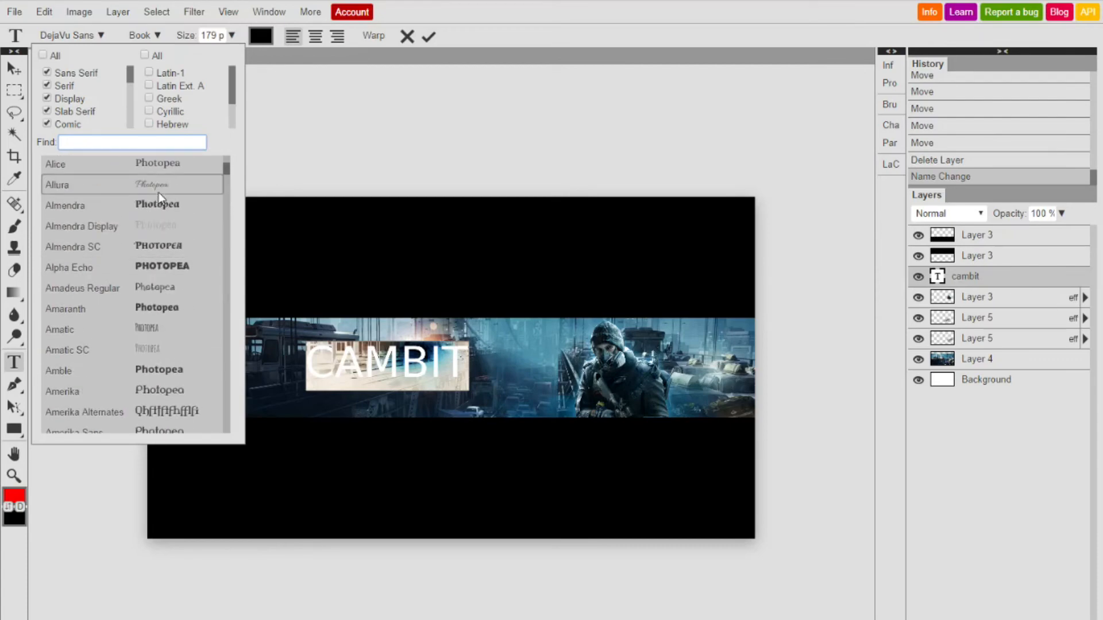
{"action": "scroll", "coordinate": [165, 213], "scroll_direction": "down", "scroll_amount": 15}
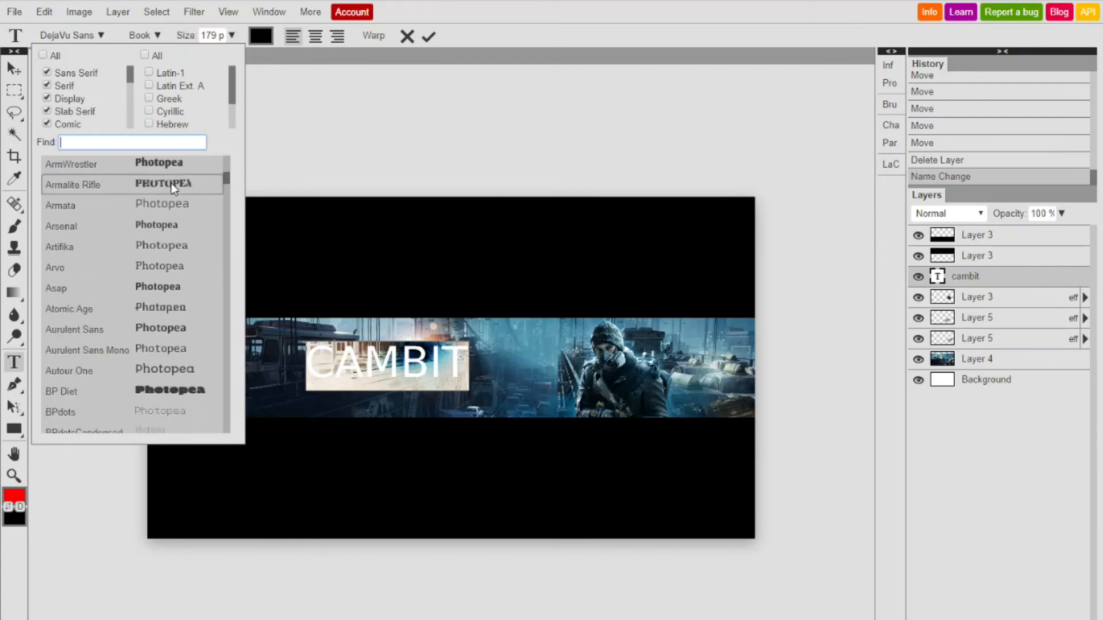
{"action": "scroll", "coordinate": [115, 318], "scroll_direction": "down", "scroll_amount": 2}
{"action": "scroll", "coordinate": [112, 323], "scroll_direction": "up", "scroll_amount": 10}
{"action": "scroll", "coordinate": [109, 330], "scroll_direction": "up", "scroll_amount": 14}
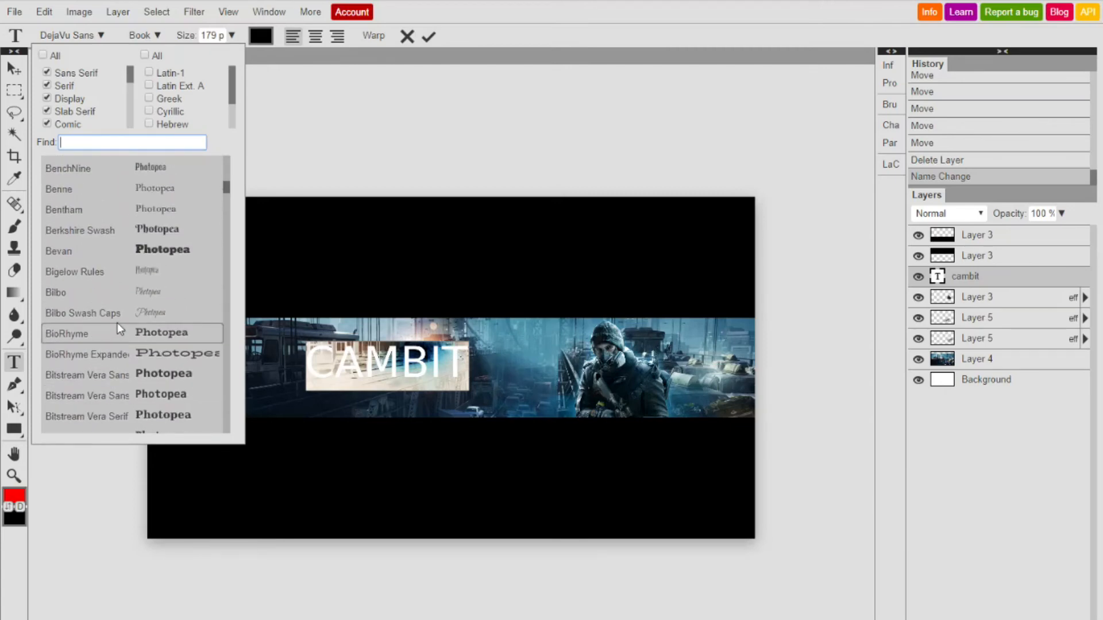
{"action": "left_click", "coordinate": [95, 317]}
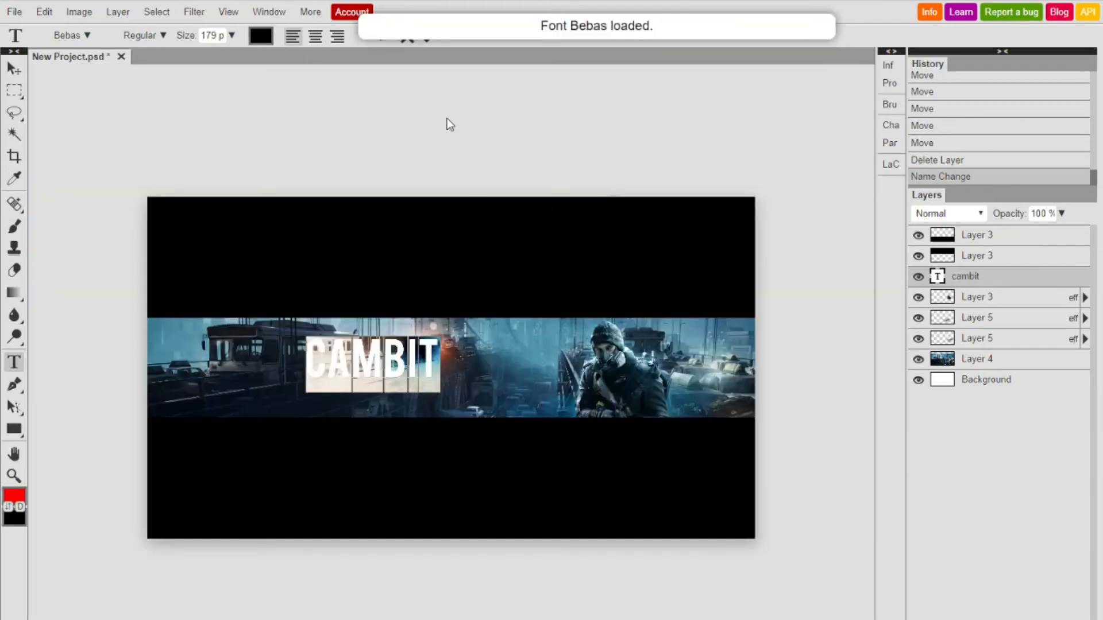
{"action": "left_click", "coordinate": [429, 39]}
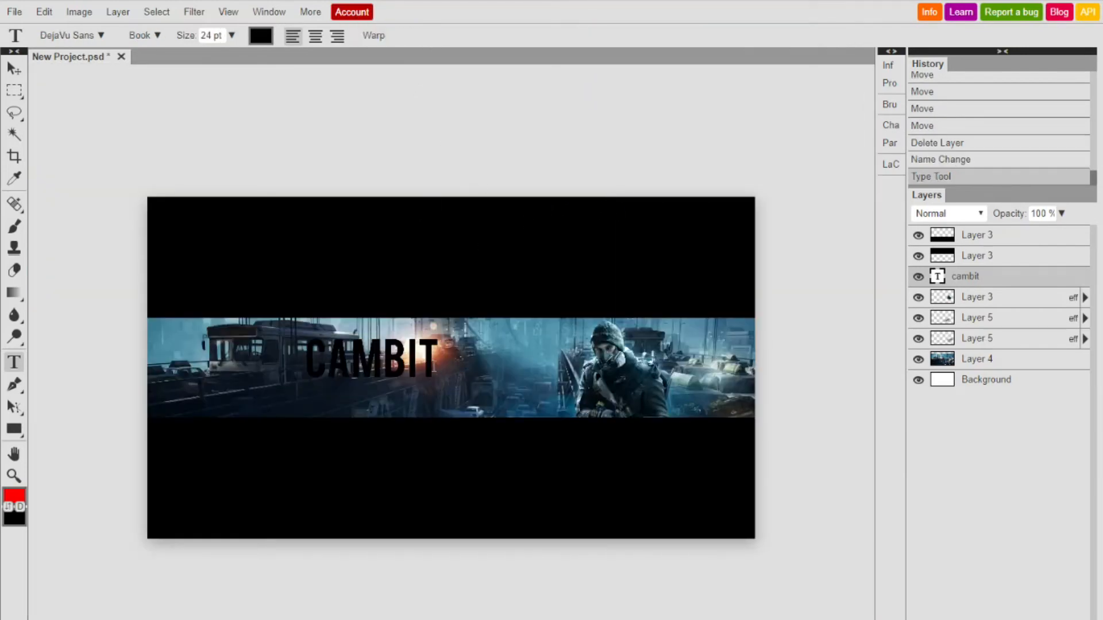
Step: Recolor the CAMBIT text white (ffffff), commit it and shift it slightly right toward the explosion
{"action": "left_click_drag", "start_coordinate": [439, 361], "coordinate": [306, 359]}
{"action": "left_click", "coordinate": [271, 39]}
{"action": "left_click_drag", "start_coordinate": [154, 141], "coordinate": [146, 135]}
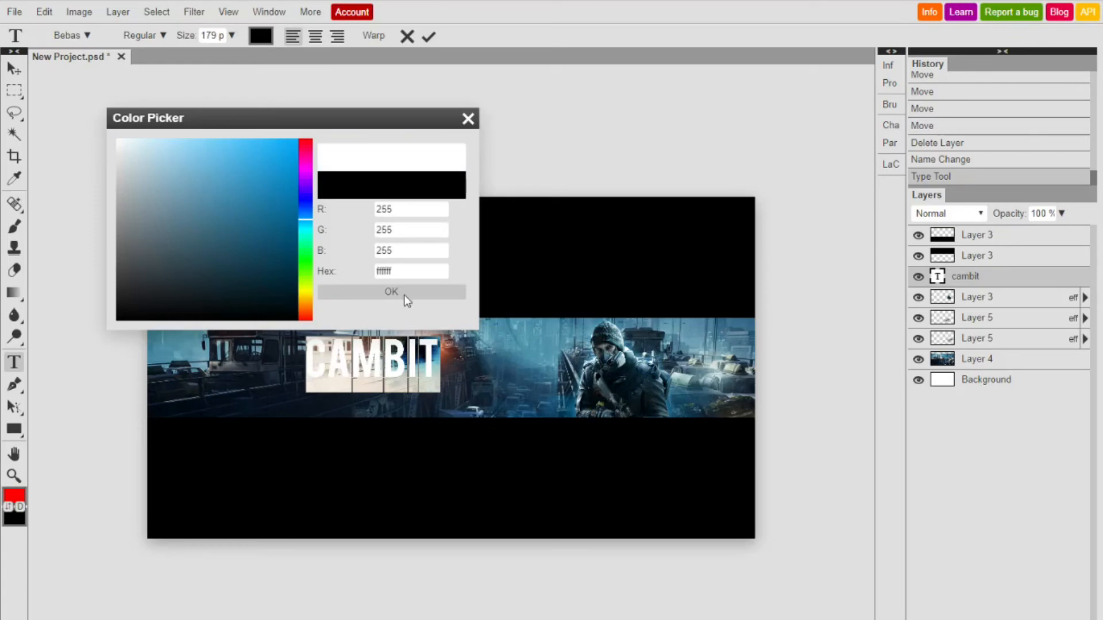
{"action": "left_click", "coordinate": [402, 291]}
{"action": "left_click", "coordinate": [430, 36]}
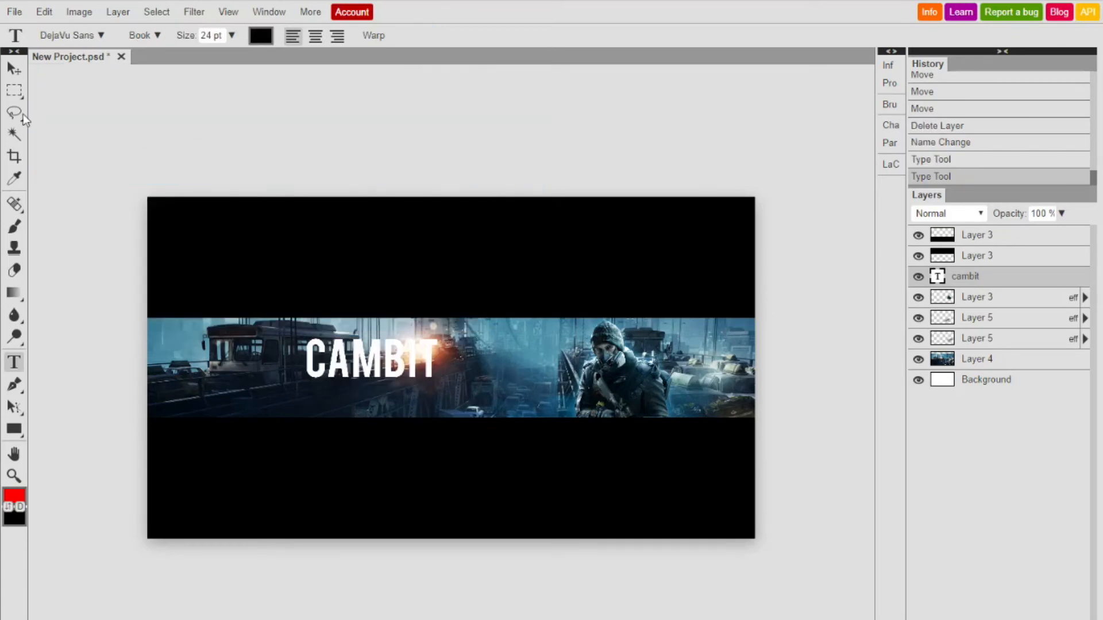
{"action": "left_click", "coordinate": [13, 68]}
{"action": "mouse_move", "coordinate": [474, 363]}
{"action": "left_mouse_down"}
{"action": "mouse_move", "coordinate": [504, 368]}
{"action": "mouse_move", "coordinate": [488, 363]}
{"action": "left_mouse_up"}
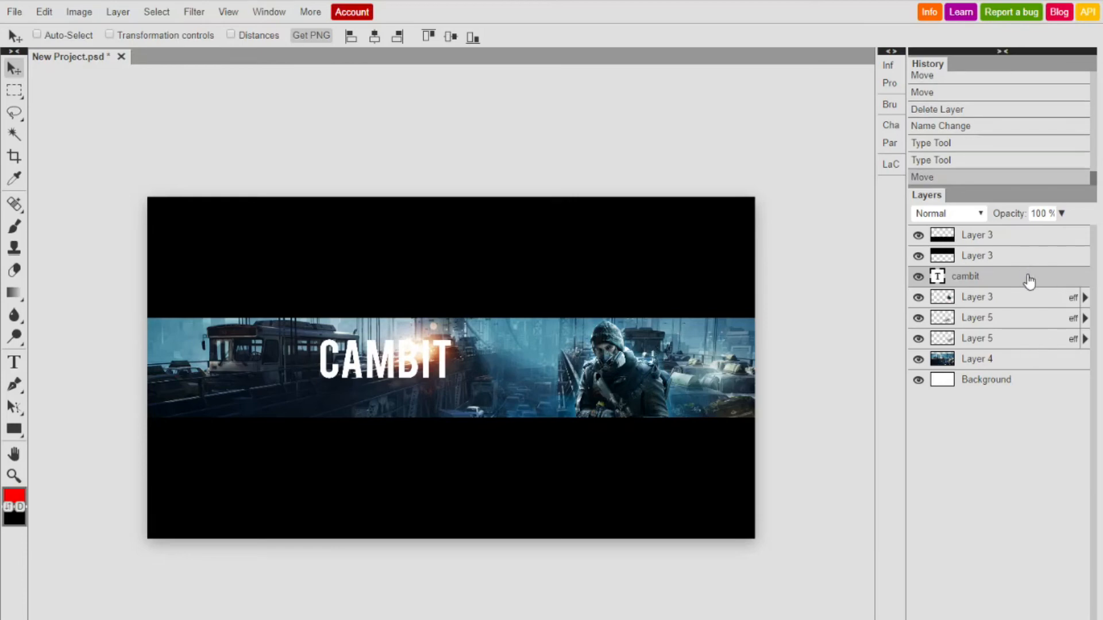
Step: Add a linear gradient overlay to the cambit text layer with its scale set to 165%
{"action": "double_click", "coordinate": [1058, 282]}
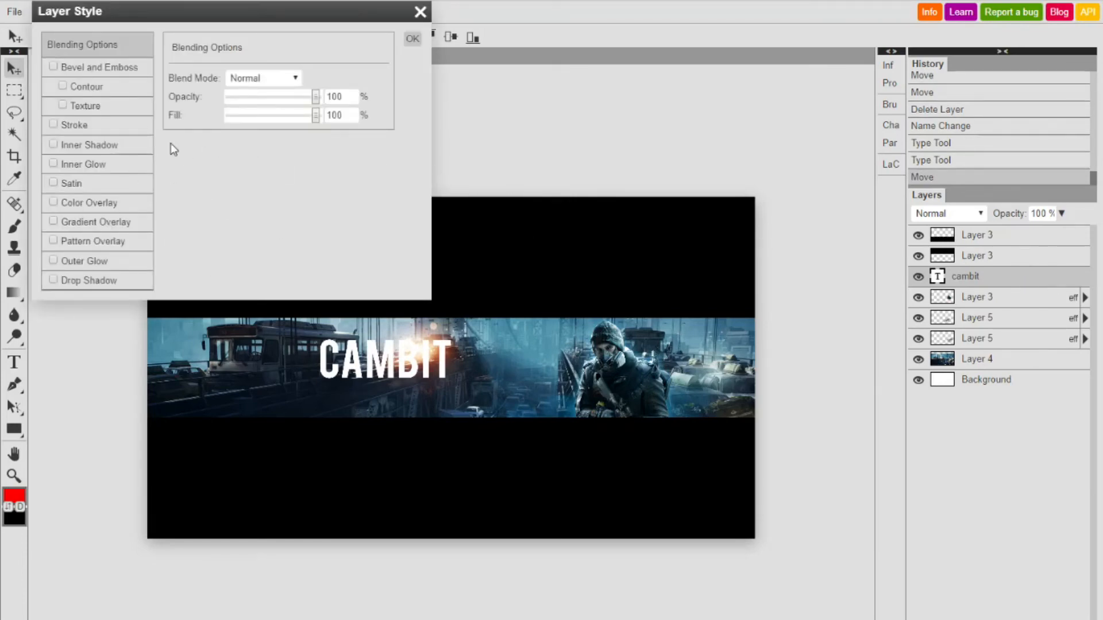
{"action": "left_click", "coordinate": [54, 203]}
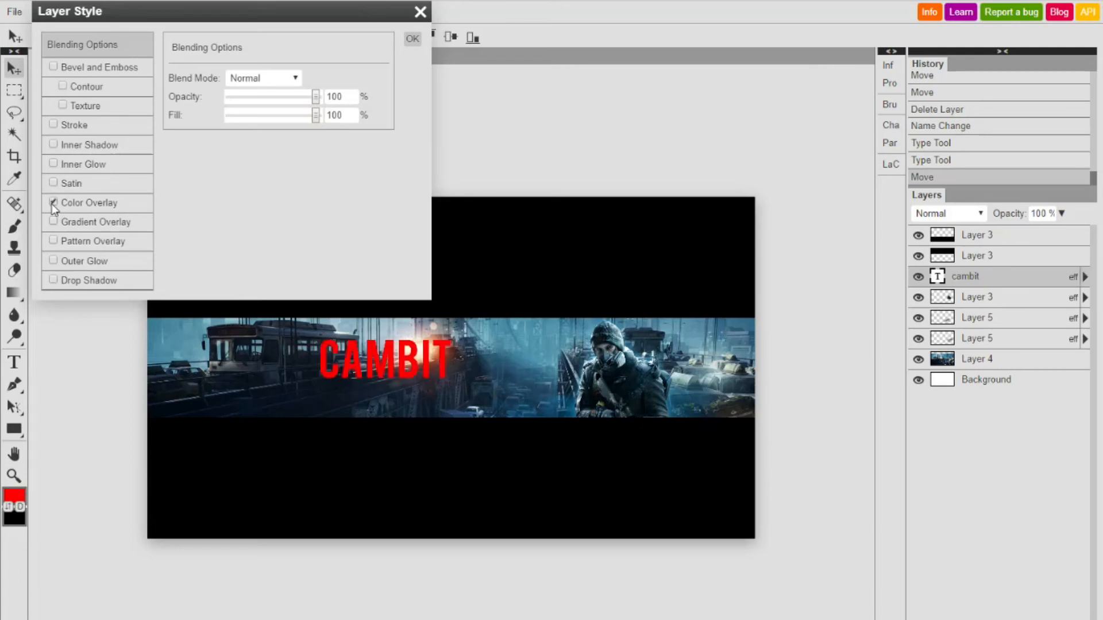
{"action": "left_click", "coordinate": [53, 203]}
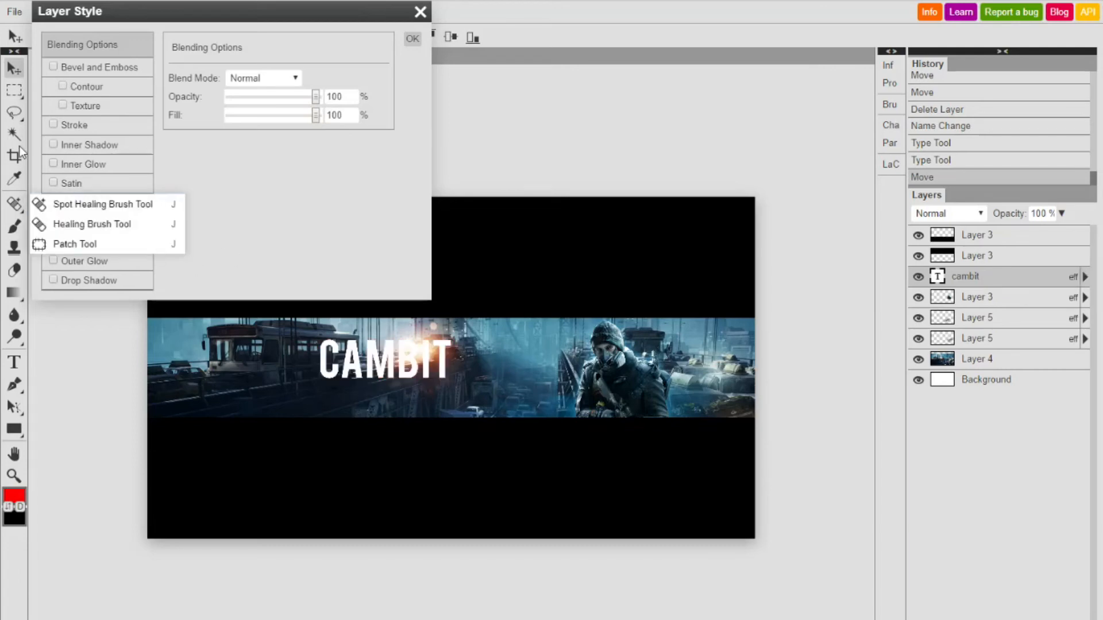
{"action": "left_click", "coordinate": [52, 222]}
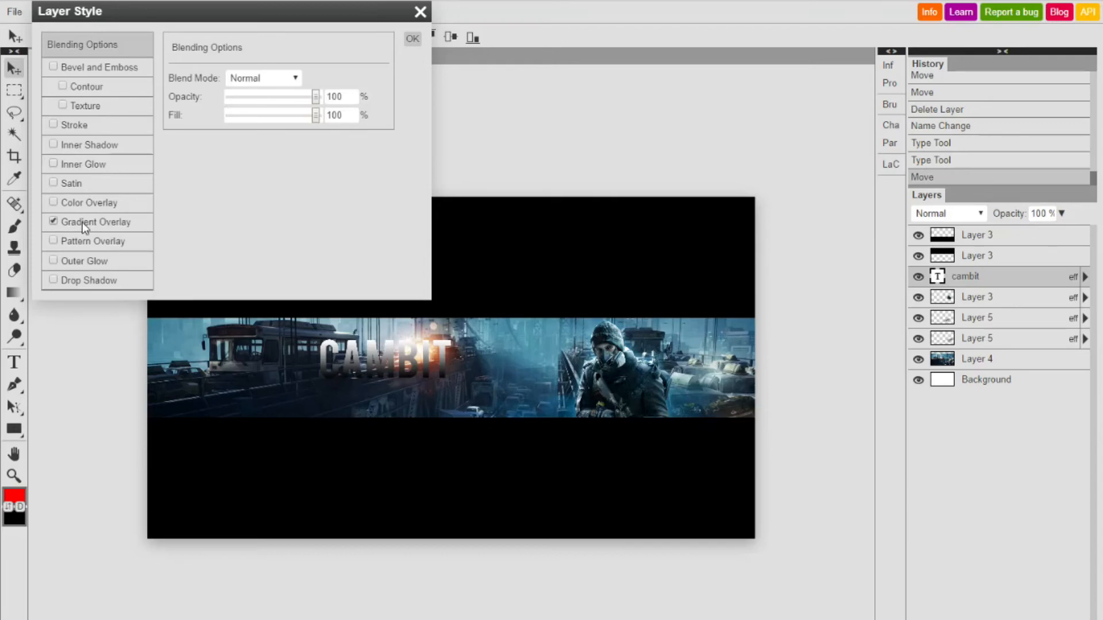
{"action": "left_click_drag", "start_coordinate": [274, 175], "coordinate": [280, 185]}
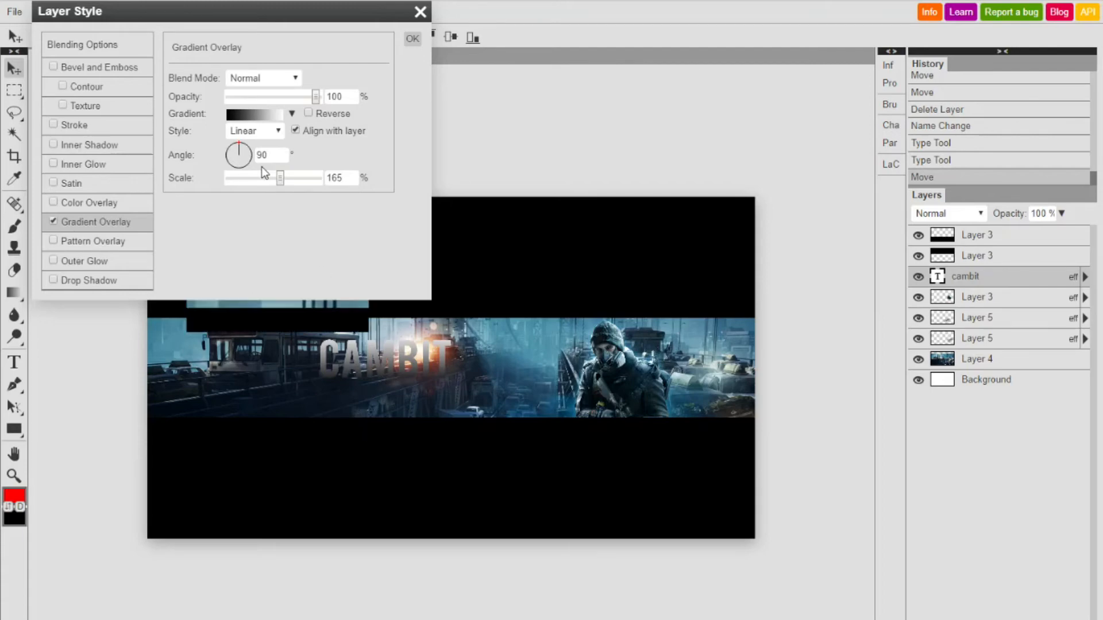
Step: Edit the text's overlay gradient by moving its white color stop to the 63% position
{"action": "left_click", "coordinate": [260, 112]}
{"action": "left_click", "coordinate": [409, 115]}
{"action": "left_click", "coordinate": [255, 113]}
{"action": "left_click_drag", "start_coordinate": [393, 254], "coordinate": [289, 257]}
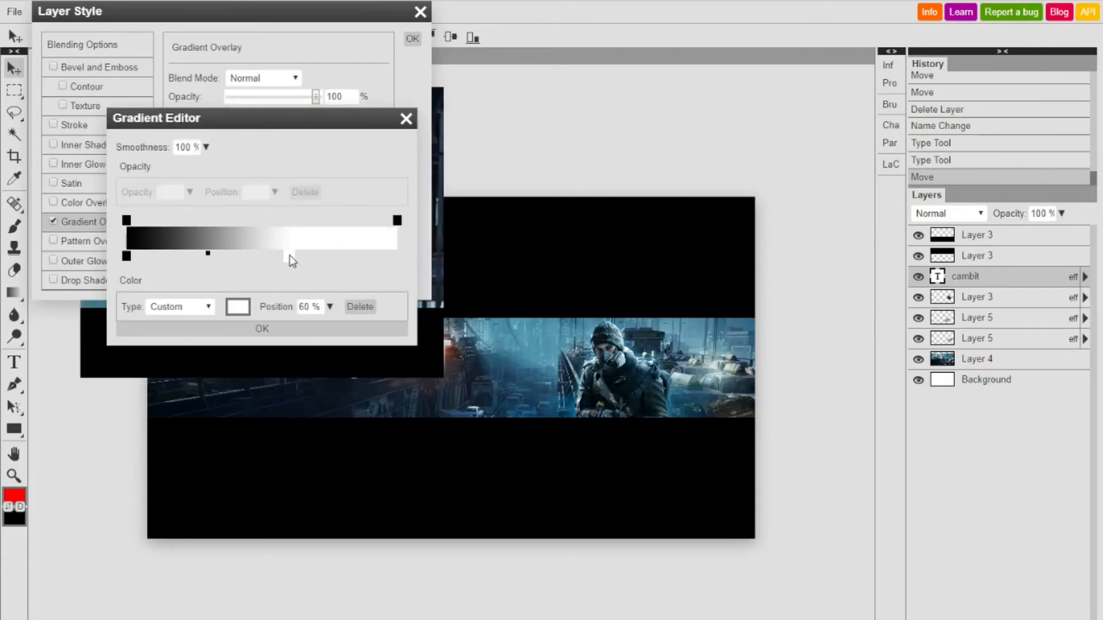
{"action": "left_click", "coordinate": [284, 328]}
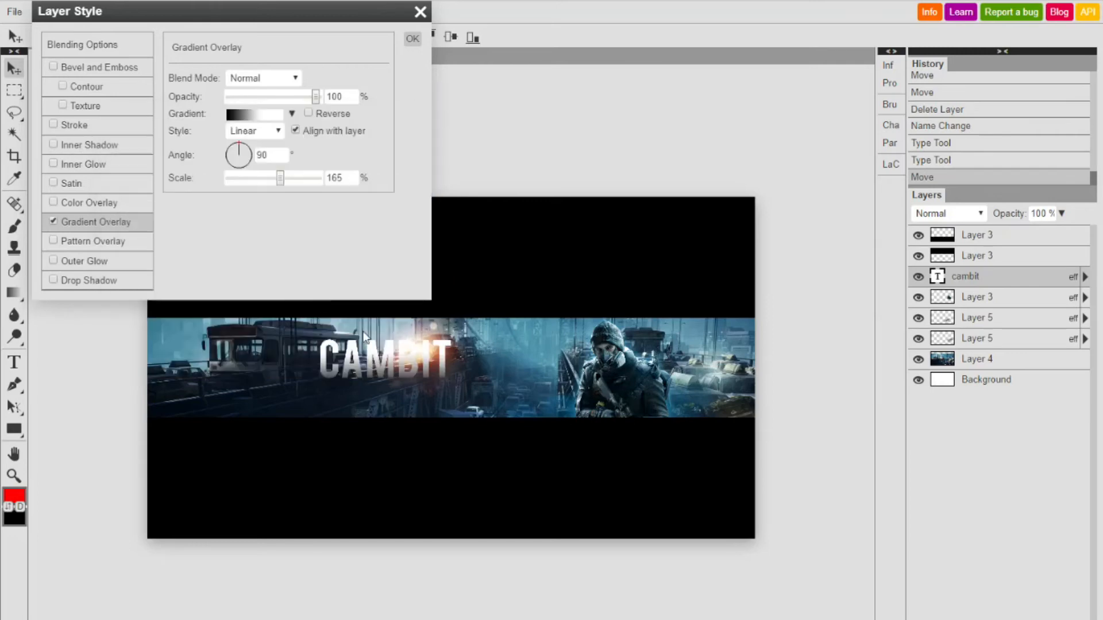
{"action": "left_click", "coordinate": [264, 112]}
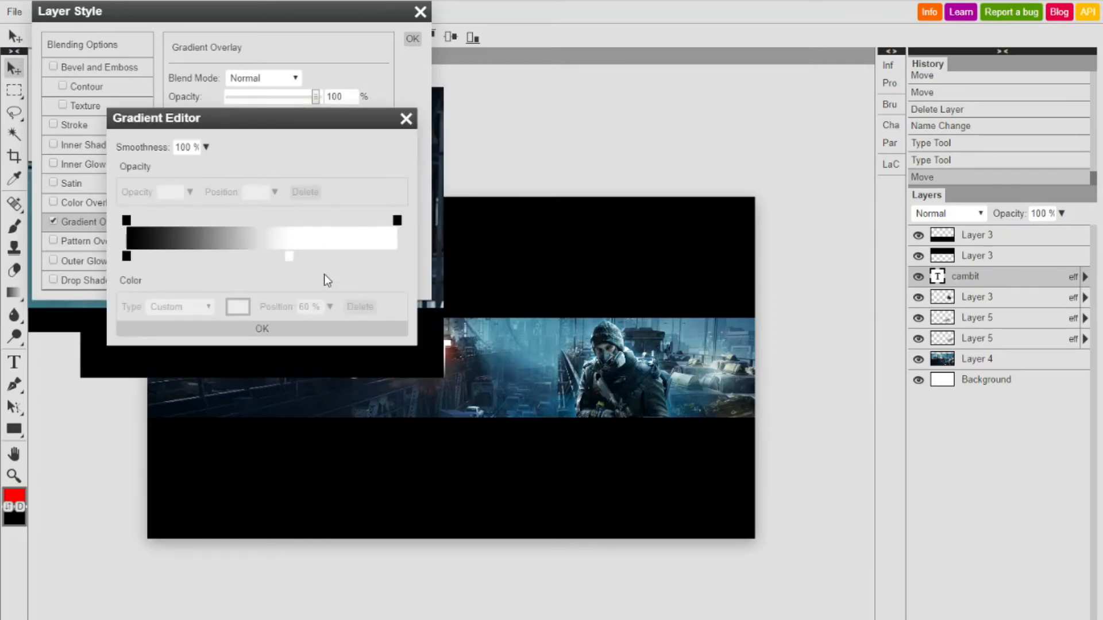
{"action": "mouse_move", "coordinate": [292, 257]}
{"action": "left_mouse_down"}
{"action": "mouse_move", "coordinate": [406, 256]}
{"action": "mouse_move", "coordinate": [296, 261]}
{"action": "left_mouse_up"}
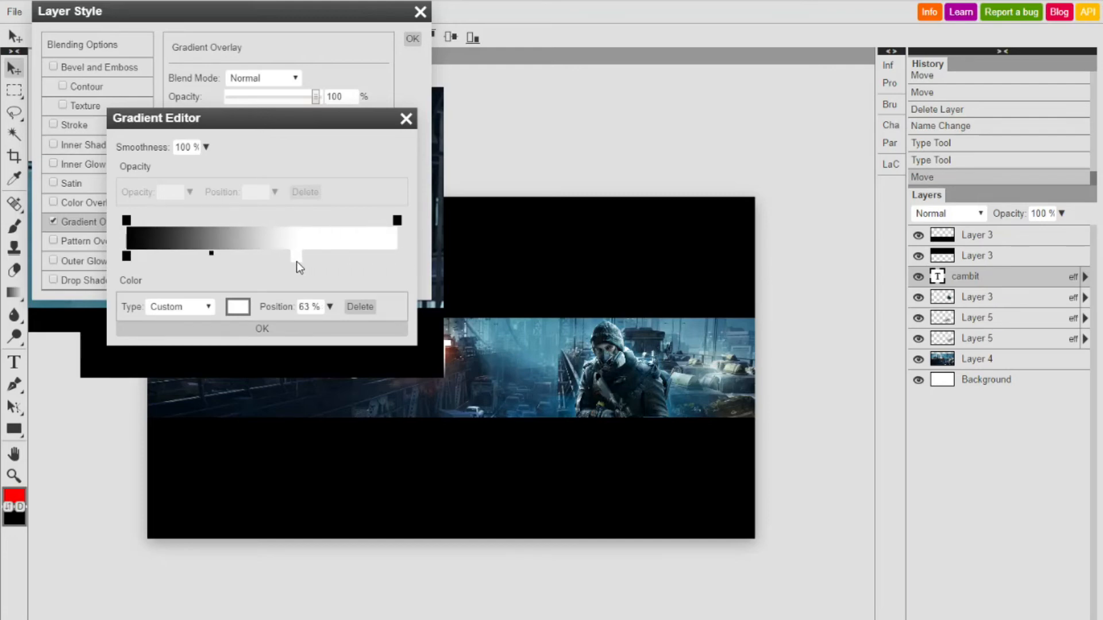
{"action": "left_click", "coordinate": [295, 328]}
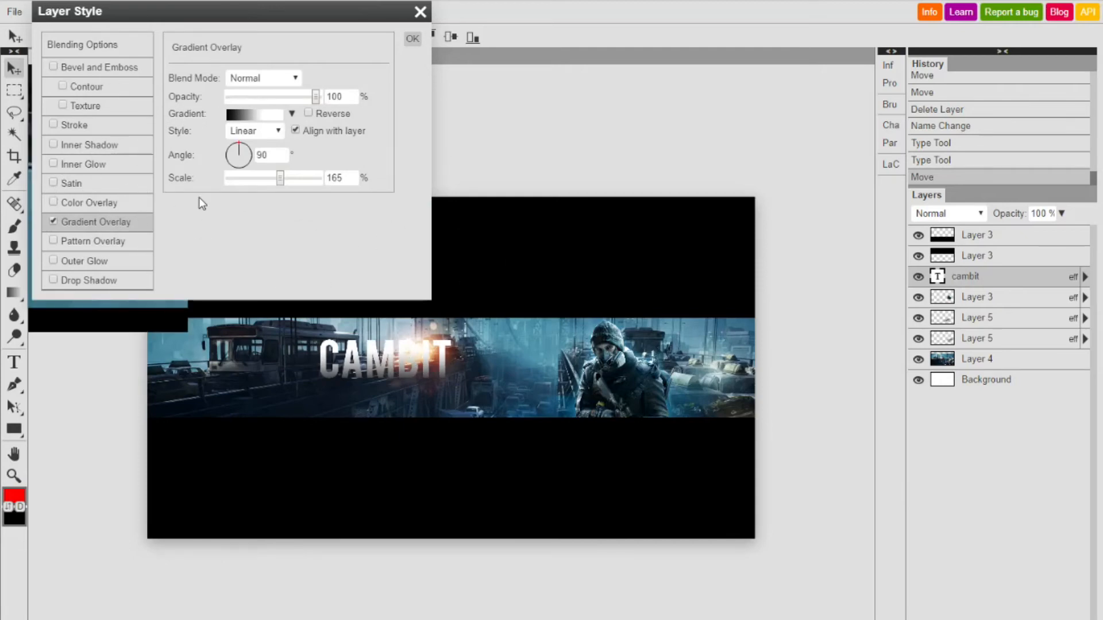
Step: Add a black outer glow to the text in Normal mode with 100% opacity, 1% spread and 17 px size
{"action": "left_click", "coordinate": [53, 260]}
{"action": "left_click", "coordinate": [108, 261]}
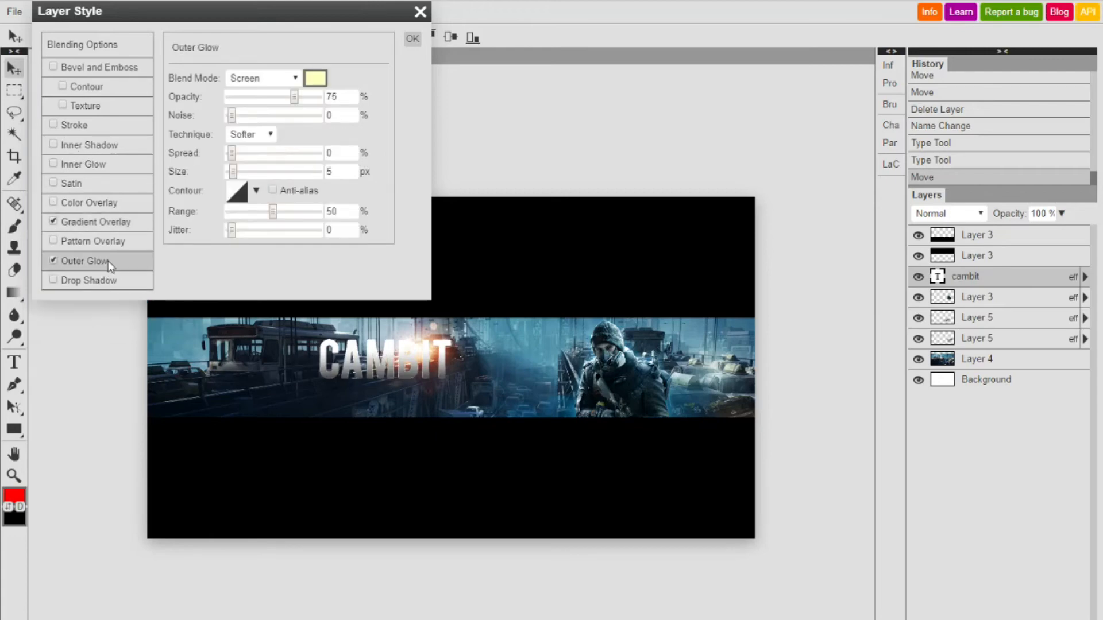
{"action": "left_click", "coordinate": [315, 78]}
{"action": "left_click", "coordinate": [218, 319]}
{"action": "left_click", "coordinate": [385, 291]}
{"action": "left_click", "coordinate": [252, 78]}
{"action": "left_click", "coordinate": [265, 96]}
{"action": "left_click_drag", "start_coordinate": [293, 97], "coordinate": [326, 98]}
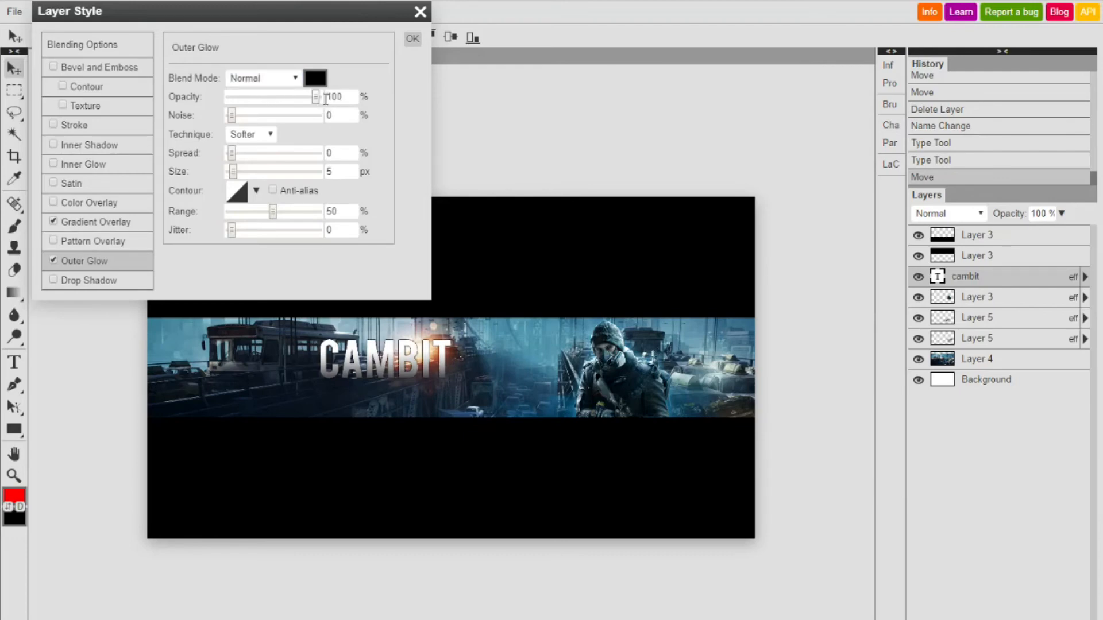
{"action": "left_click", "coordinate": [233, 155]}
{"action": "left_click_drag", "start_coordinate": [234, 171], "coordinate": [237, 172]}
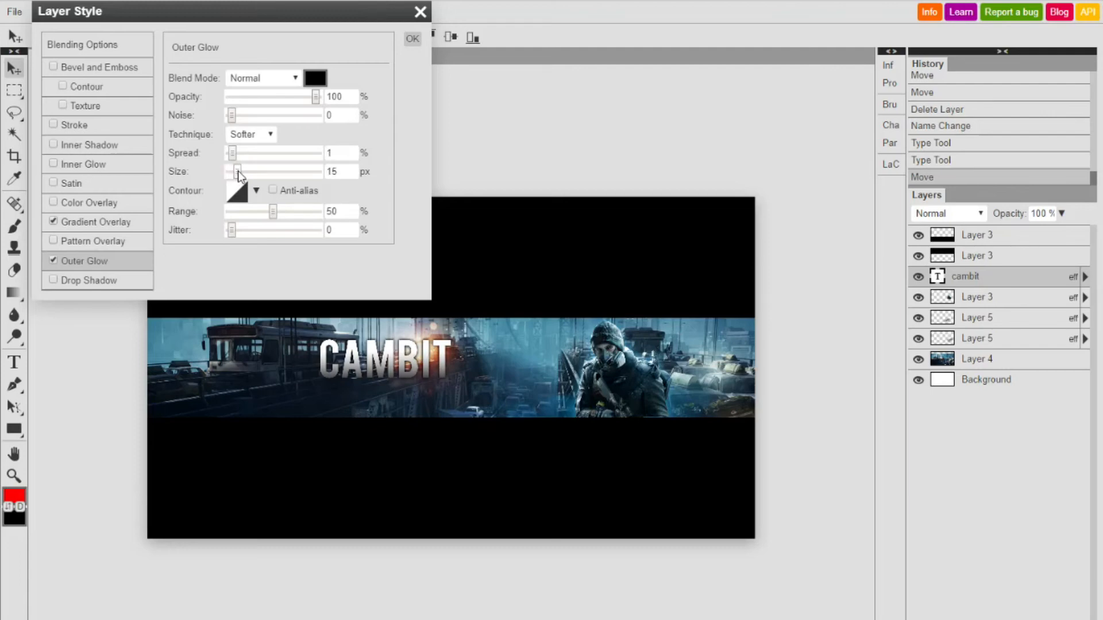
{"action": "left_click_drag", "start_coordinate": [237, 171], "coordinate": [239, 171]}
Step: Add a white inner glow to the text in Normal mode with 100% opacity, 3% spread and 10 px size
{"action": "left_click", "coordinate": [60, 163]}
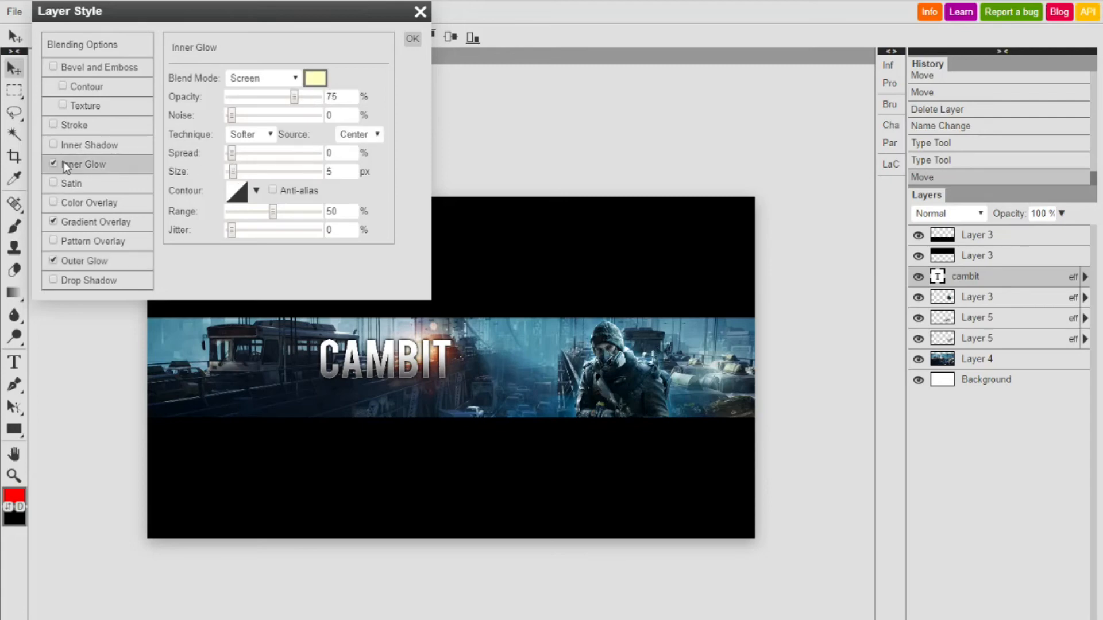
{"action": "left_click", "coordinate": [316, 79]}
{"action": "left_click", "coordinate": [367, 292]}
{"action": "left_click", "coordinate": [298, 96]}
{"action": "left_click_drag", "start_coordinate": [296, 97], "coordinate": [328, 99]}
{"action": "left_click_drag", "start_coordinate": [231, 153], "coordinate": [235, 173]}
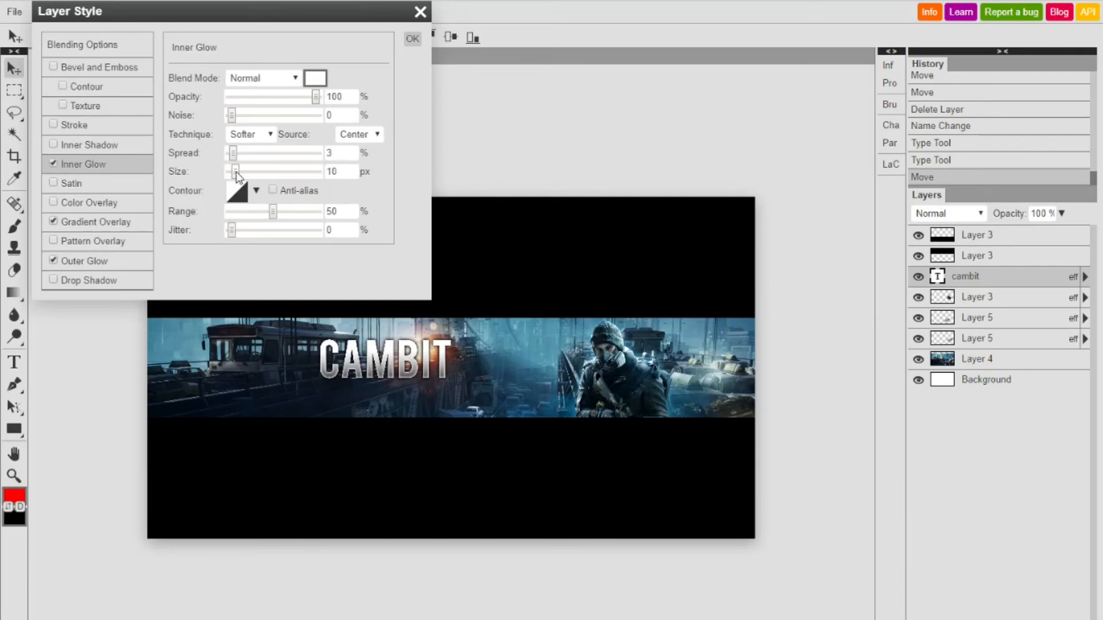
Step: Set the text's outer glow opacity to 95%, apply the style and shift the CAMBIT text right, away from the bus
{"action": "left_click", "coordinate": [91, 233]}
{"action": "left_click", "coordinate": [89, 255]}
{"action": "left_click", "coordinate": [57, 239]}
{"action": "left_click", "coordinate": [58, 241]}
{"action": "left_click", "coordinate": [72, 257]}
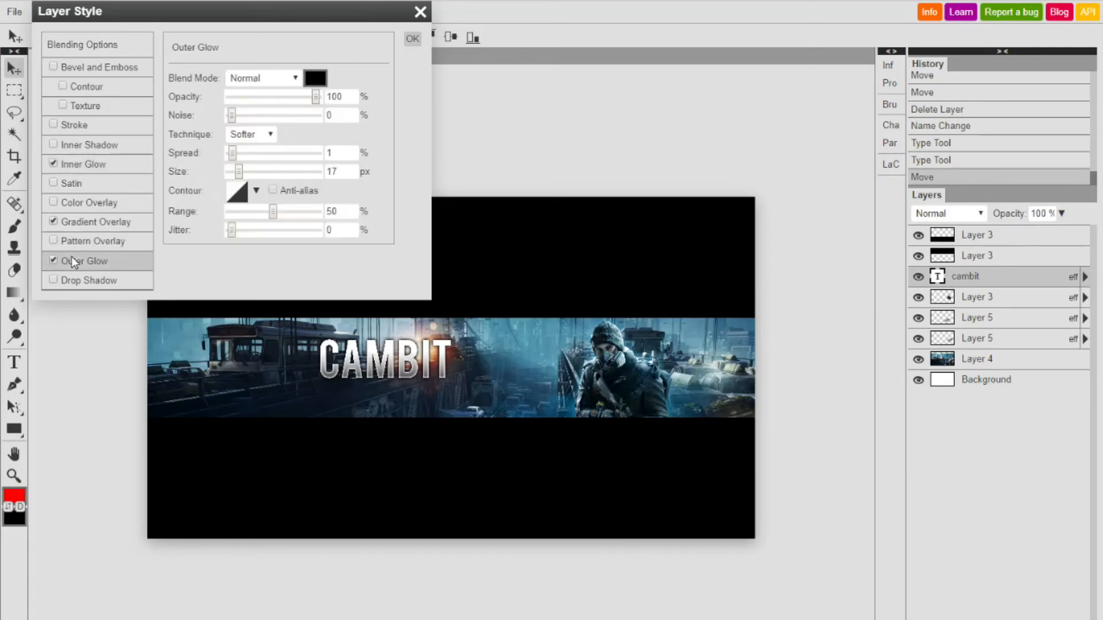
{"action": "left_click_drag", "start_coordinate": [303, 98], "coordinate": [299, 100]}
{"action": "left_click", "coordinate": [412, 38]}
{"action": "left_click_drag", "start_coordinate": [372, 335], "coordinate": [466, 371]}
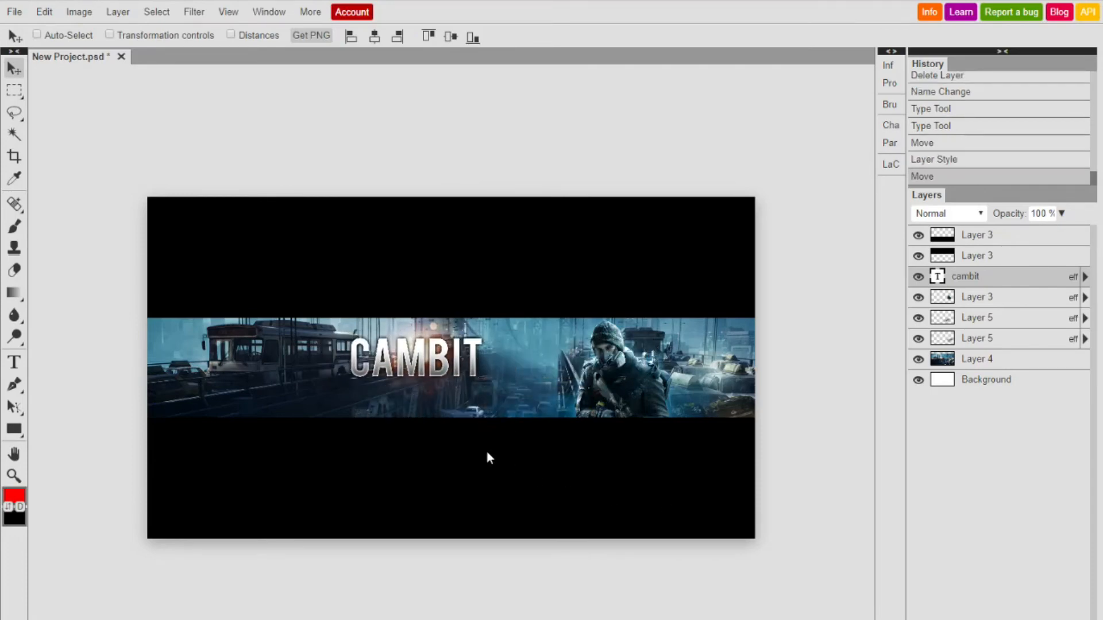
{"action": "left_click_drag", "start_coordinate": [478, 451], "coordinate": [480, 448]}
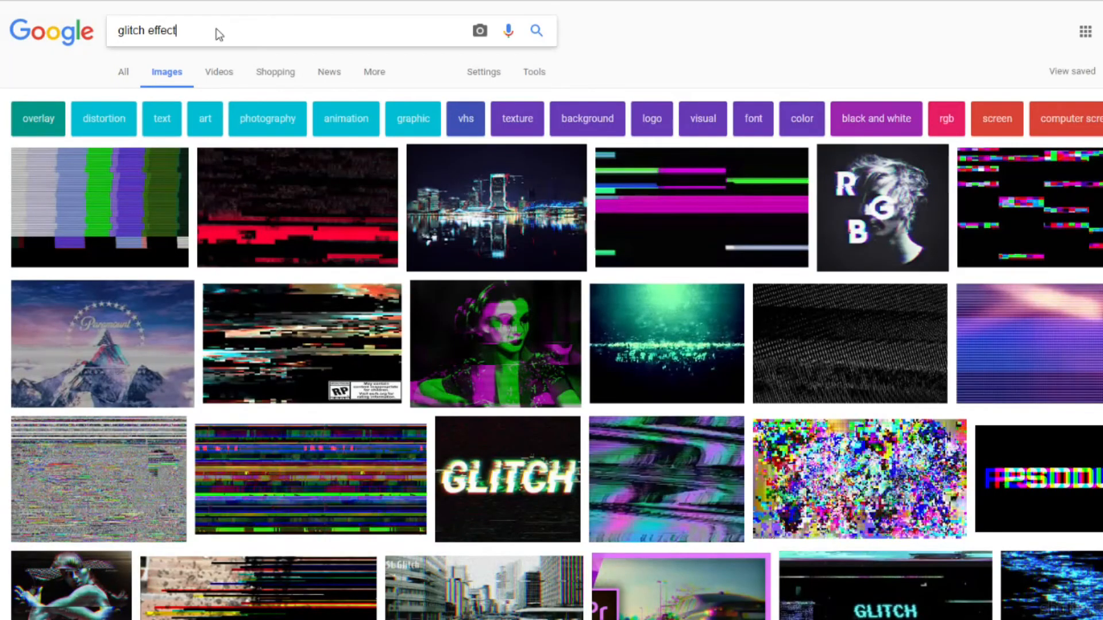
Step: Search Google Images for glitch effect png and look through the results for a usable image
{"action": "type", "text": "png"}
{"action": "key", "text": "Return"}
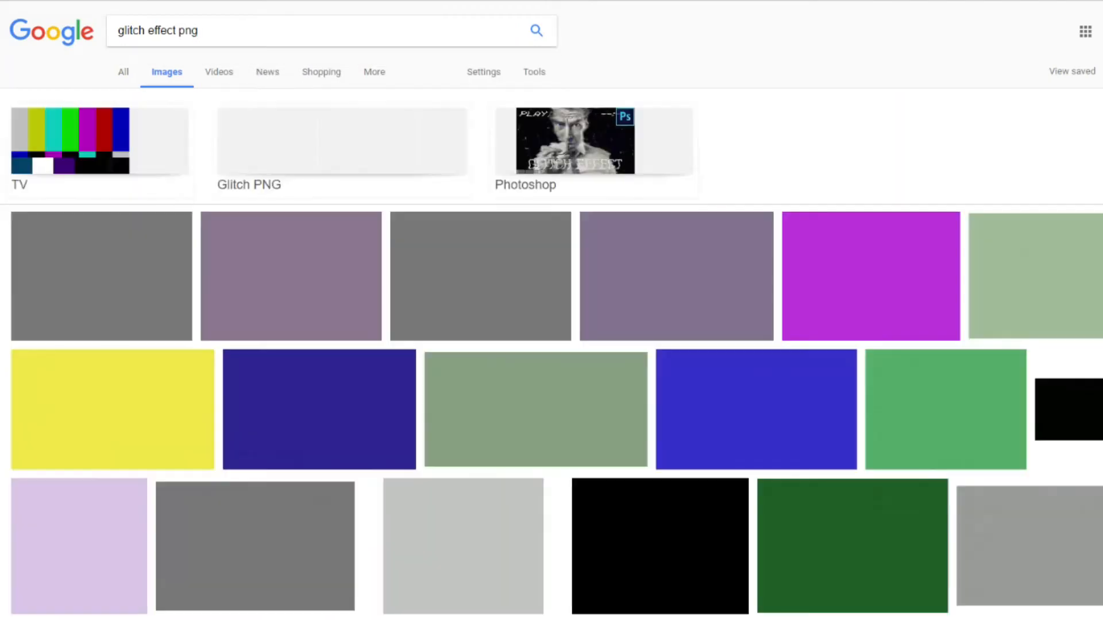
{"action": "scroll", "coordinate": [861, 310], "scroll_direction": "down", "scroll_amount": 4}
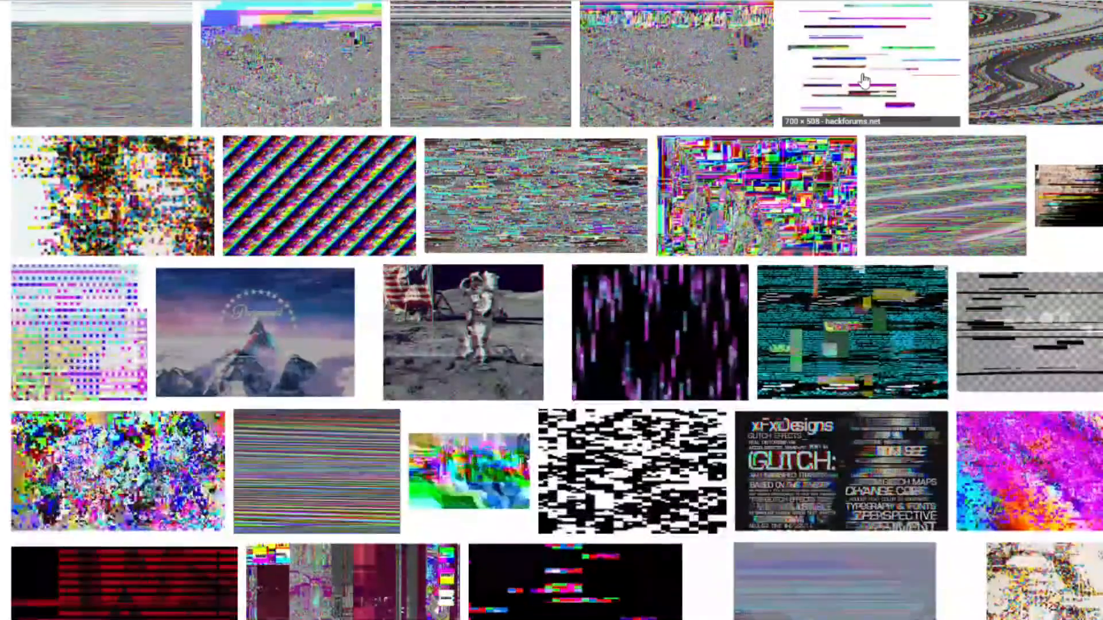
{"action": "scroll", "coordinate": [747, 204], "scroll_direction": "down", "scroll_amount": 7}
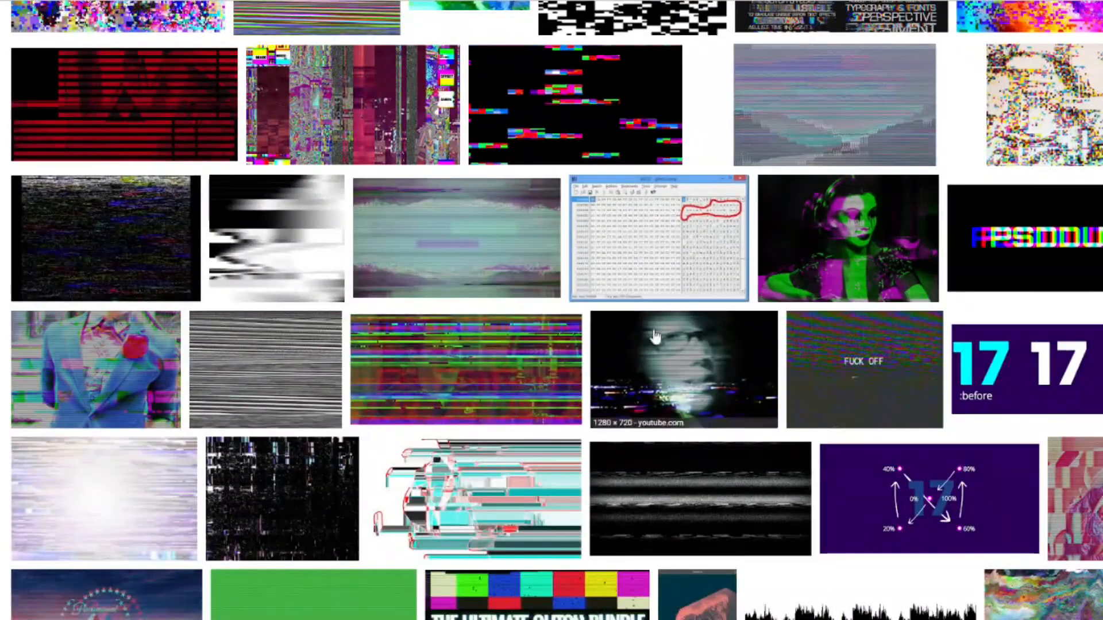
{"action": "scroll", "coordinate": [544, 365], "scroll_direction": "down", "scroll_amount": 10}
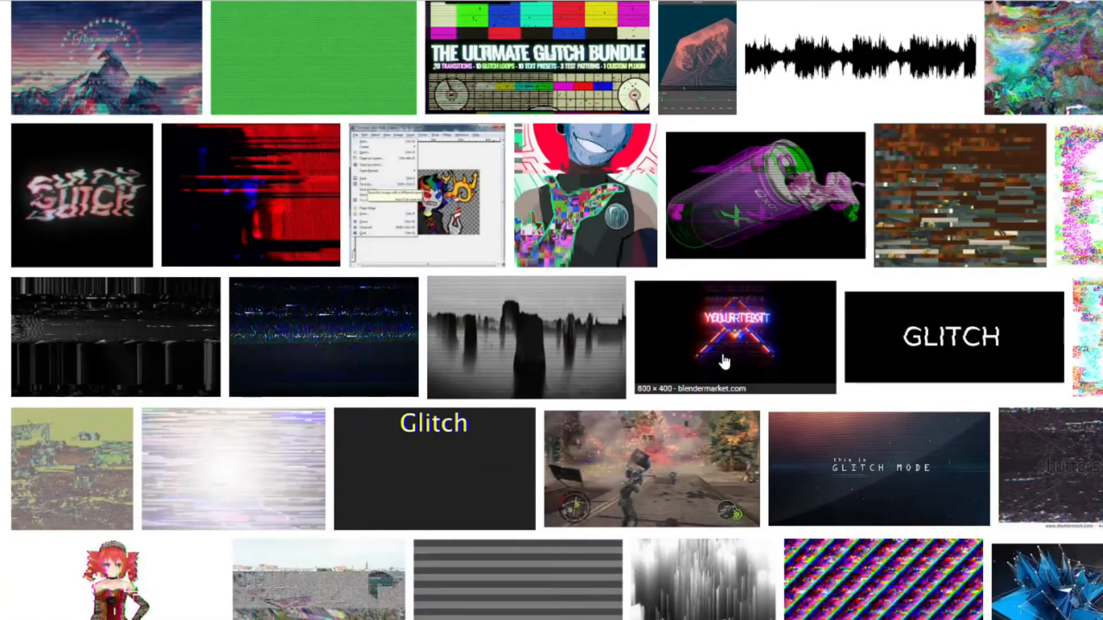
{"action": "scroll", "coordinate": [386, 361], "scroll_direction": "down", "scroll_amount": 8}
{"action": "scroll", "coordinate": [385, 360], "scroll_direction": "down", "scroll_amount": 2}
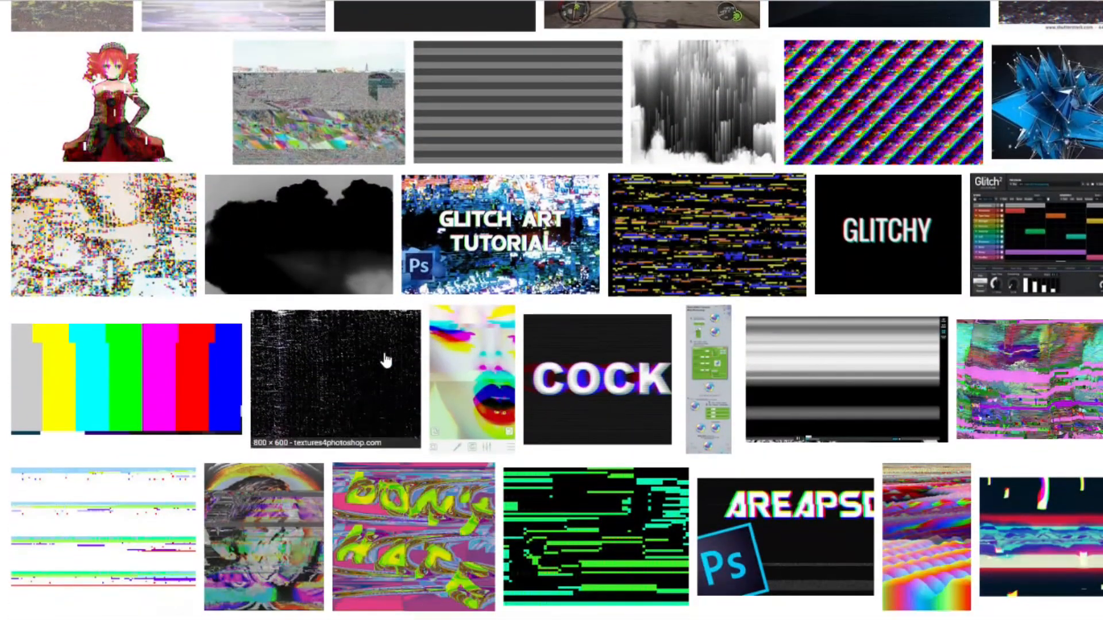
{"action": "left_click", "coordinate": [591, 394]}
{"action": "scroll", "coordinate": [591, 394], "scroll_direction": "up", "scroll_amount": 6}
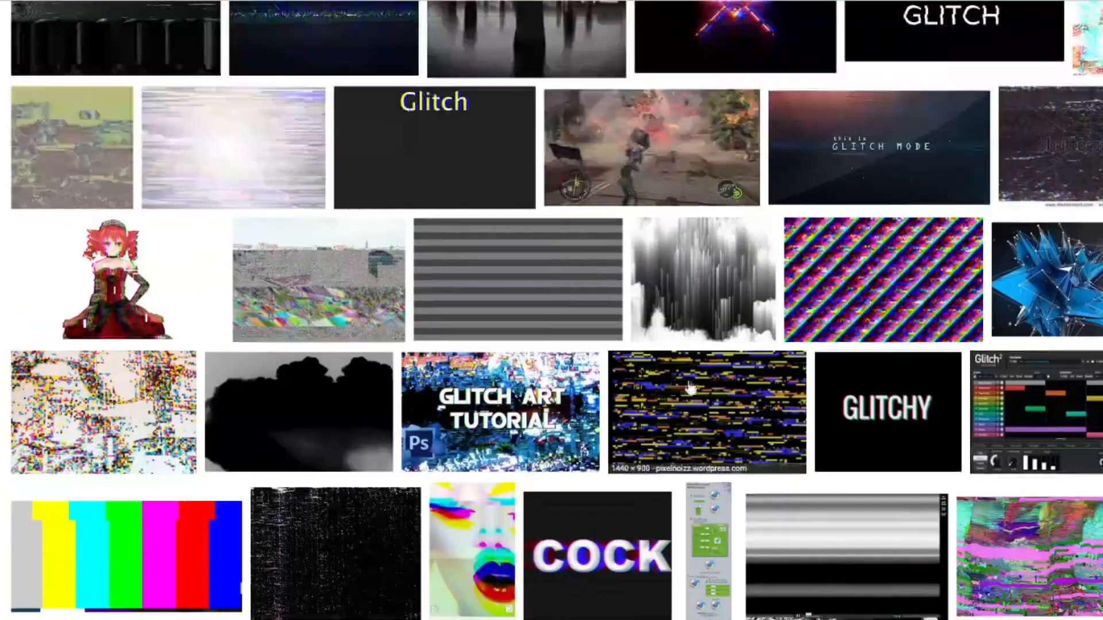
{"action": "scroll", "coordinate": [697, 382], "scroll_direction": "up", "scroll_amount": 3}
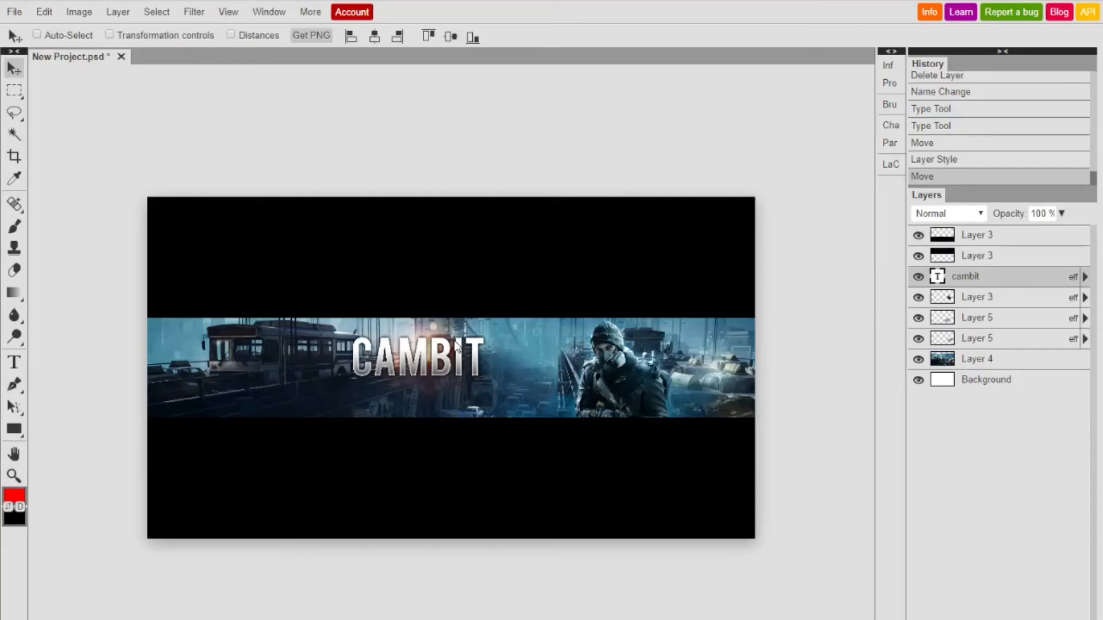
Step: Nudge the CAMBIT text slightly down and set its outer glow to blue (2999e0) at 100% opacity
{"action": "left_click_drag", "start_coordinate": [451, 353], "coordinate": [455, 359]}
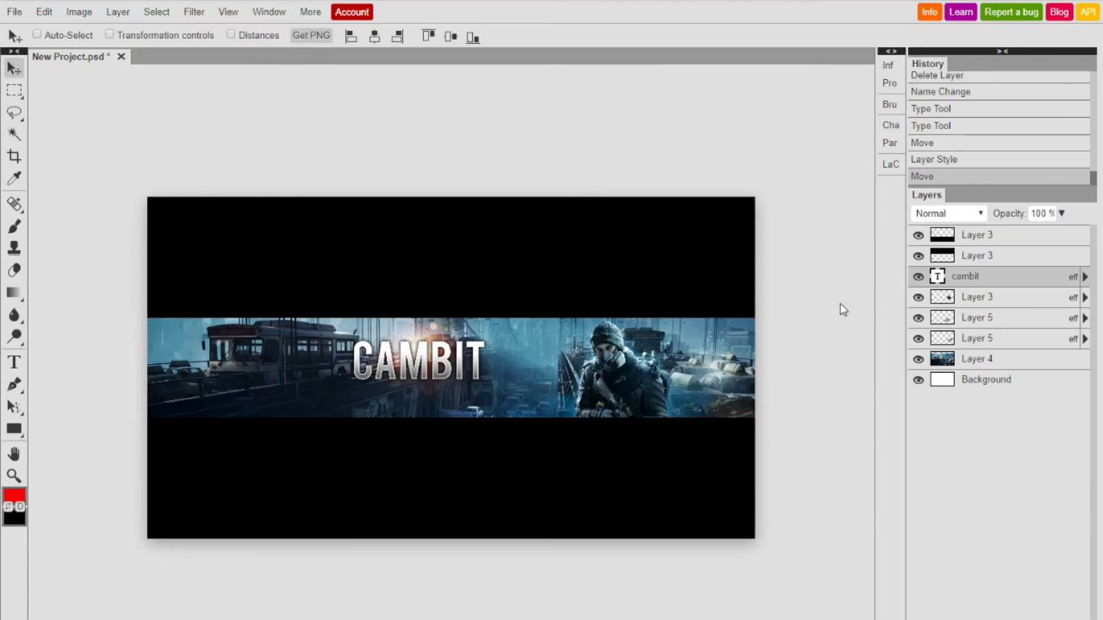
{"action": "double_click", "coordinate": [1028, 277]}
{"action": "left_click", "coordinate": [83, 256]}
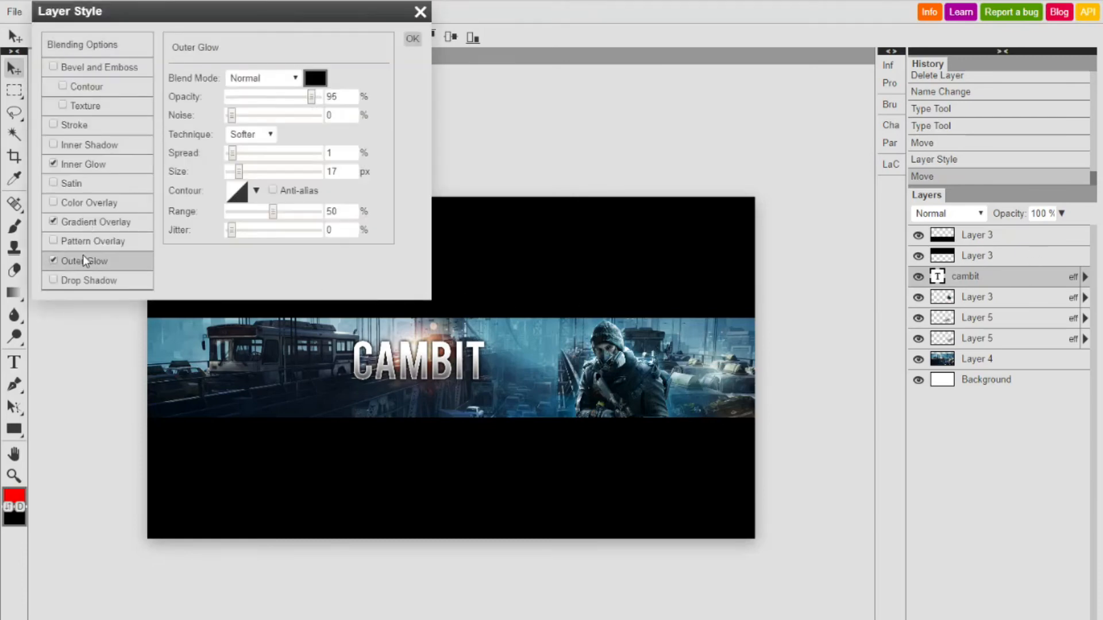
{"action": "left_click", "coordinate": [315, 79]}
{"action": "left_click", "coordinate": [304, 217]}
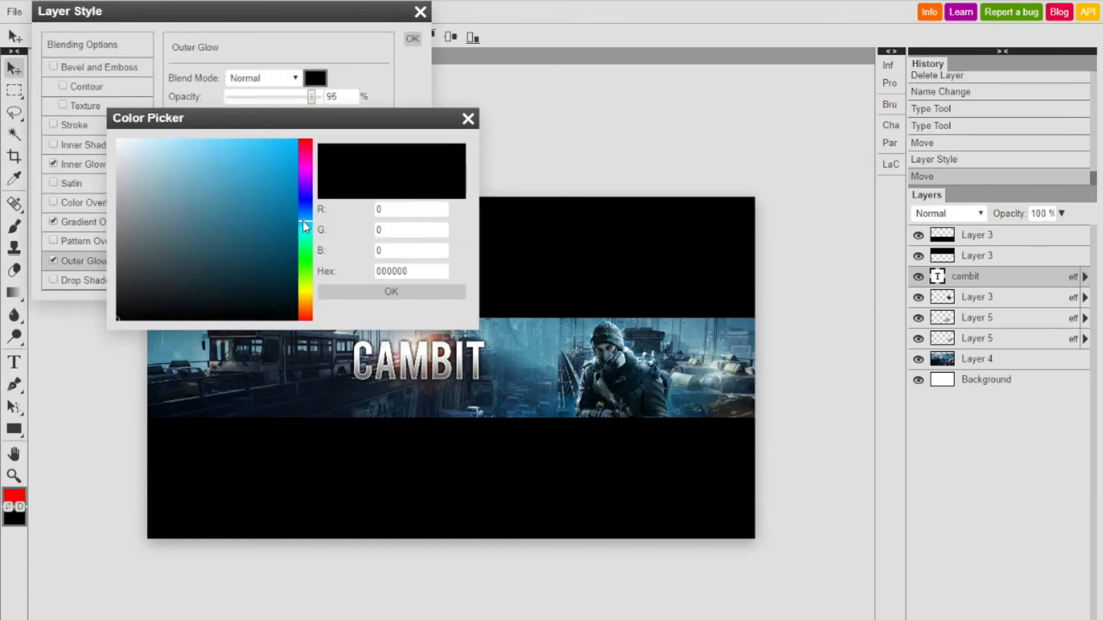
{"action": "left_click", "coordinate": [264, 160]}
{"action": "left_click", "coordinate": [392, 292]}
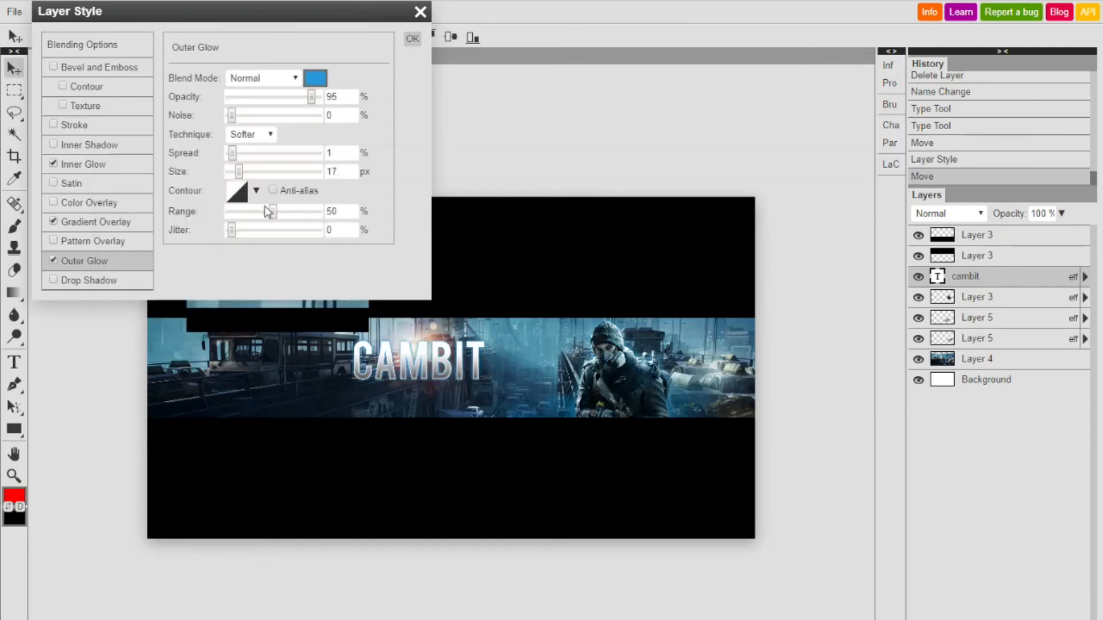
{"action": "mouse_move", "coordinate": [310, 96]}
{"action": "left_mouse_down"}
{"action": "mouse_move", "coordinate": [279, 97]}
{"action": "mouse_move", "coordinate": [290, 105]}
{"action": "left_mouse_up"}
{"action": "left_click_drag", "start_coordinate": [362, 101], "coordinate": [364, 102]}
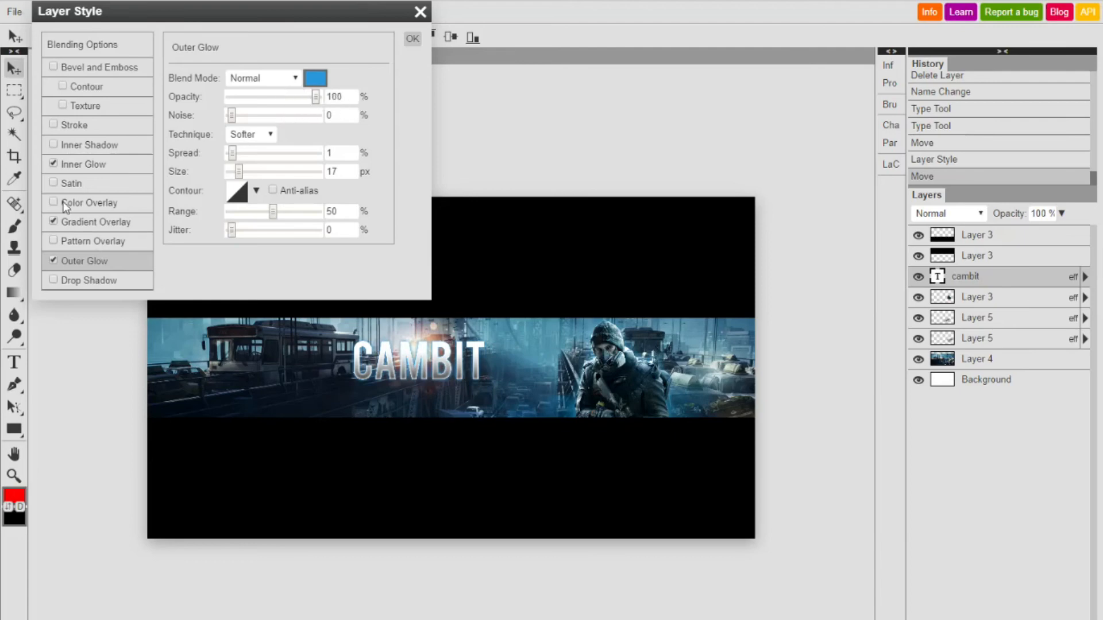
Step: Try a blue inner glow on the CAMBIT text and restore its color to white (ffffff)
{"action": "left_click", "coordinate": [88, 164]}
{"action": "left_click", "coordinate": [316, 78]}
{"action": "left_click", "coordinate": [281, 164]}
{"action": "left_click", "coordinate": [271, 171]}
{"action": "left_click", "coordinate": [360, 292]}
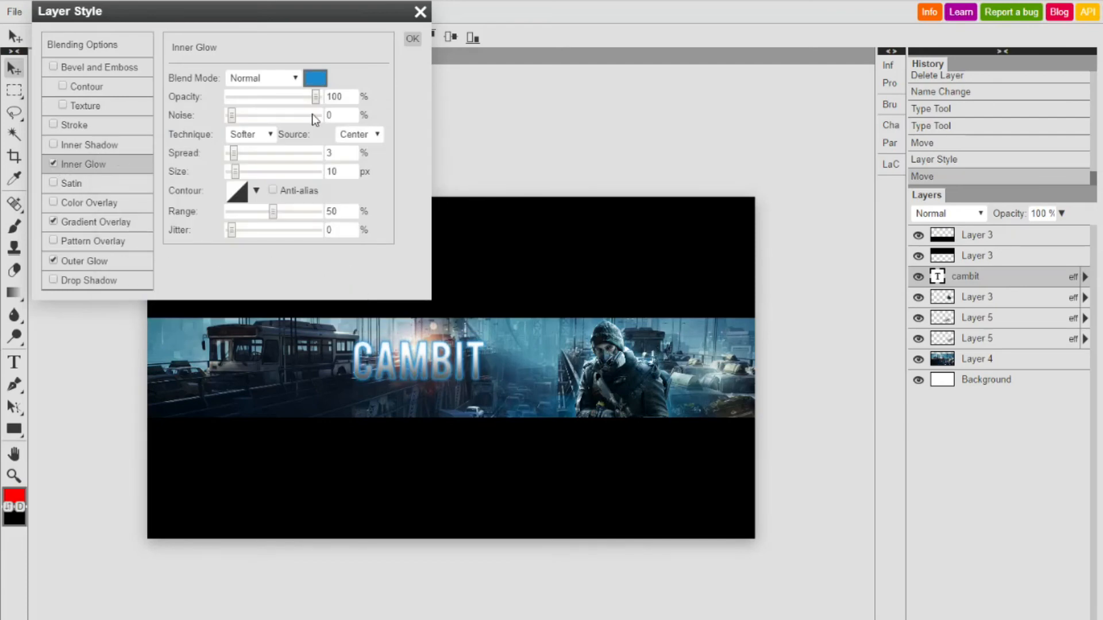
{"action": "left_click", "coordinate": [316, 78]}
{"action": "left_click", "coordinate": [159, 152]}
{"action": "left_click_drag", "start_coordinate": [160, 152], "coordinate": [79, 101]}
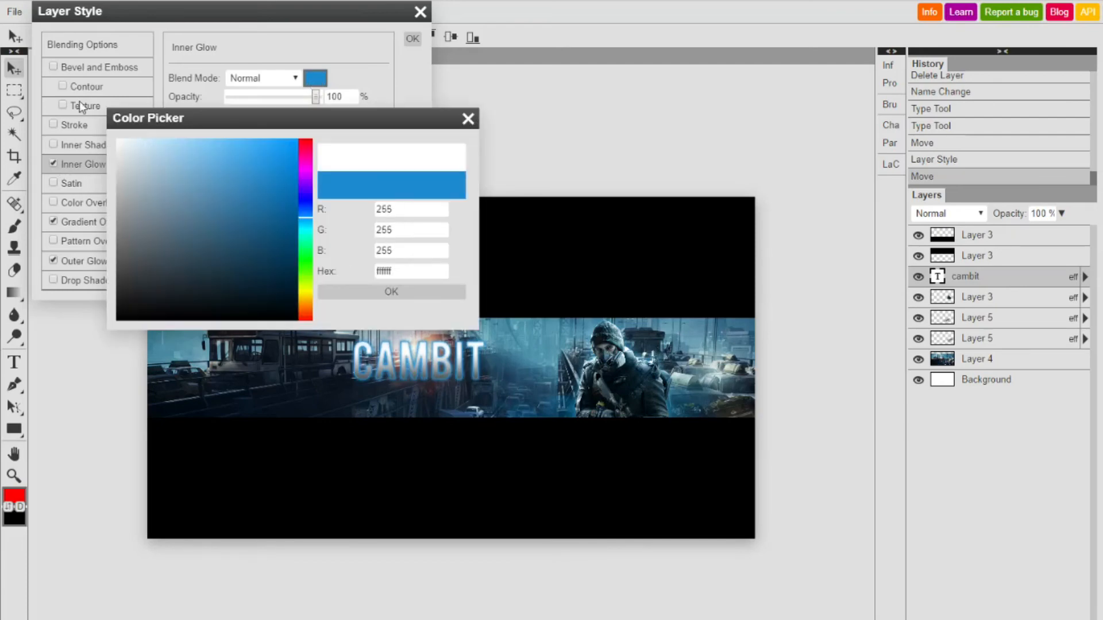
{"action": "left_click", "coordinate": [387, 293]}
Step: Set the text's outer glow color back to black and apply the layer style
{"action": "left_click", "coordinate": [89, 259]}
{"action": "left_click", "coordinate": [315, 78]}
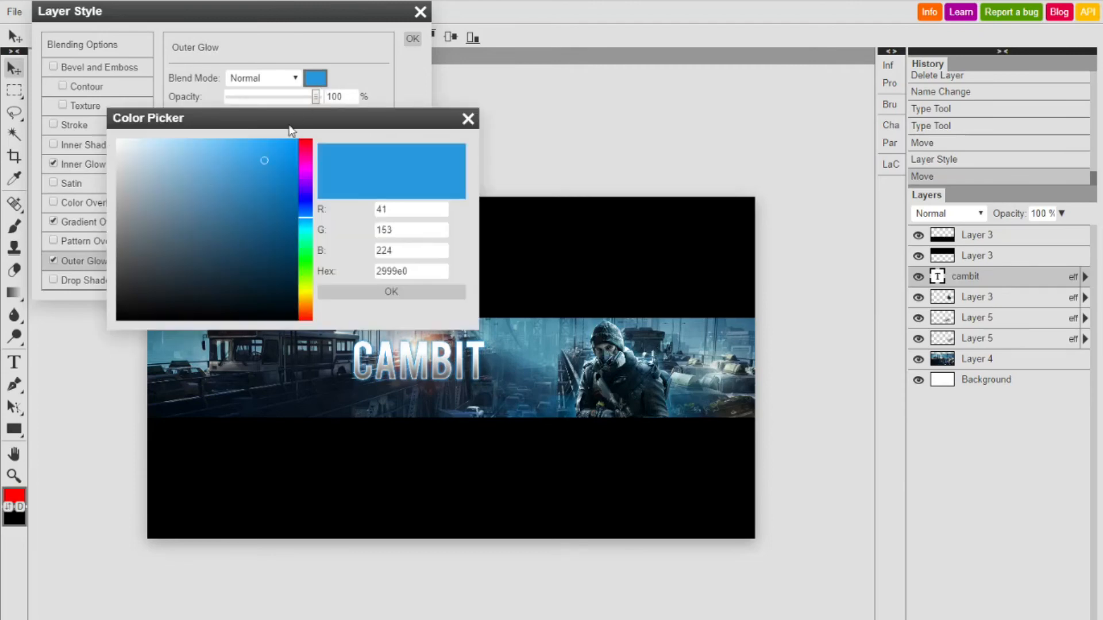
{"action": "left_click", "coordinate": [158, 317]}
{"action": "left_click", "coordinate": [351, 291]}
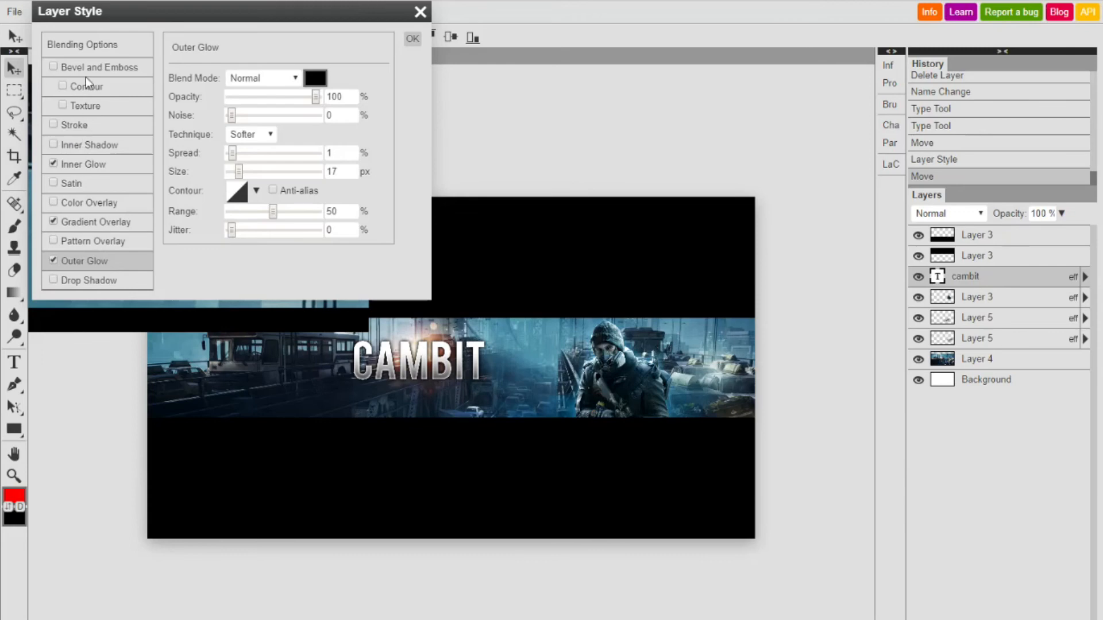
{"action": "left_click", "coordinate": [412, 39]}
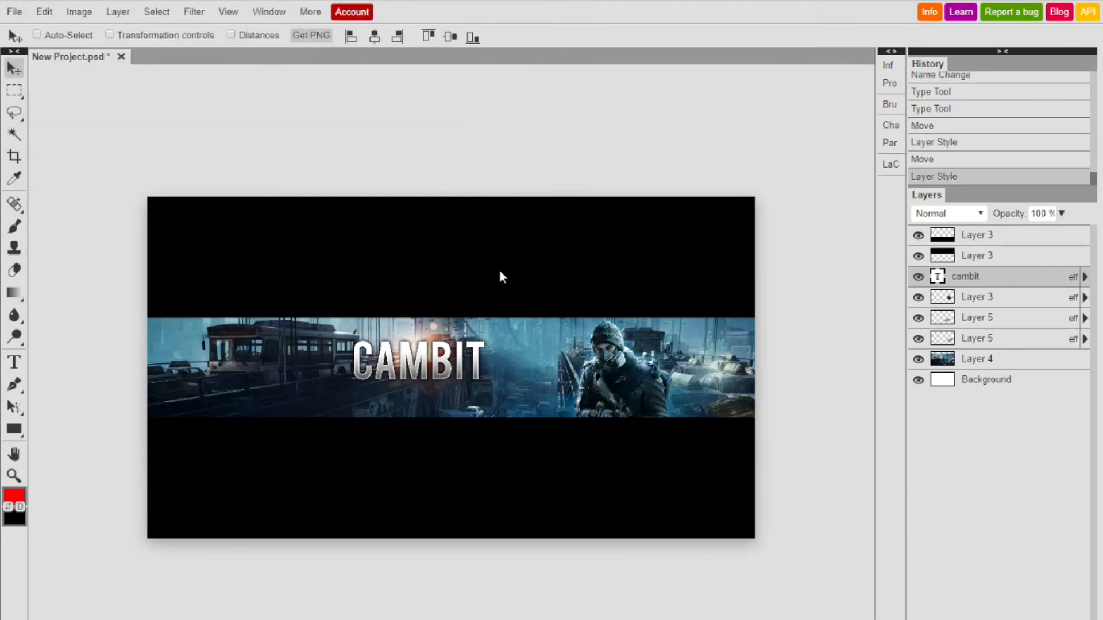
Step: Add a new text layer reading YOUTUBER/GAMER/VLOGGER just below the CAMBIT text
{"action": "left_click", "coordinate": [14, 362]}
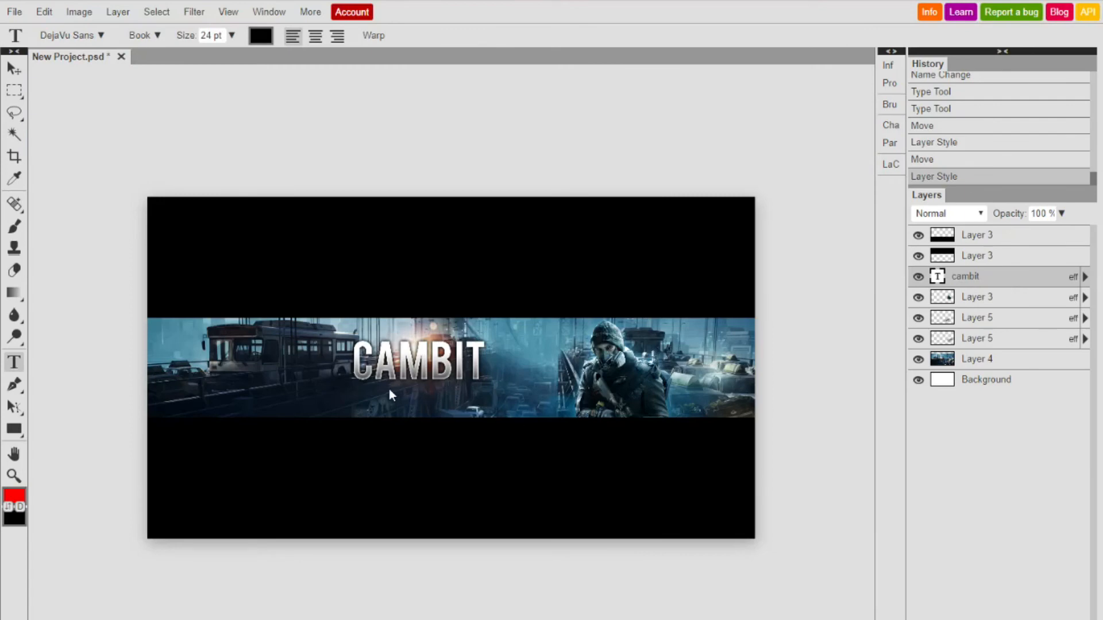
{"action": "left_click", "coordinate": [448, 403]}
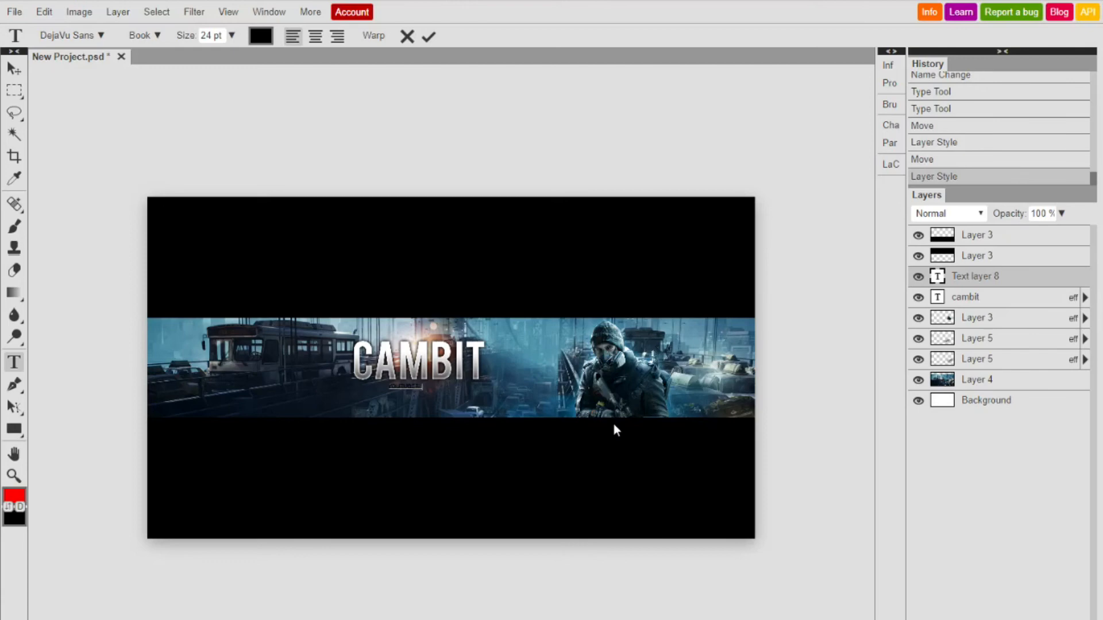
{"action": "type", "text": "ER/DE"}
{"action": "key", "text": "BackSpace"}
{"action": "key", "text": "BackSpace"}
{"action": "type", "text": "VLOGGER"}
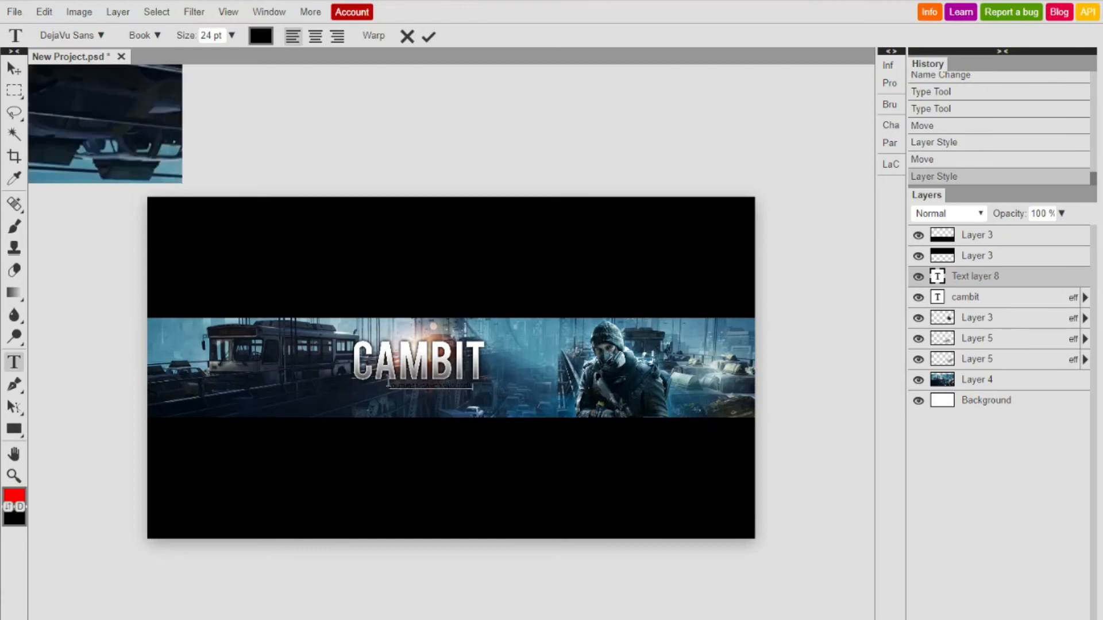
Step: Enlarge the YOUTUBER/GAMER/VLOGGER text to 38 pt and move it left to sit beneath CAMBIT
{"action": "left_click_drag", "start_coordinate": [389, 387], "coordinate": [475, 386]}
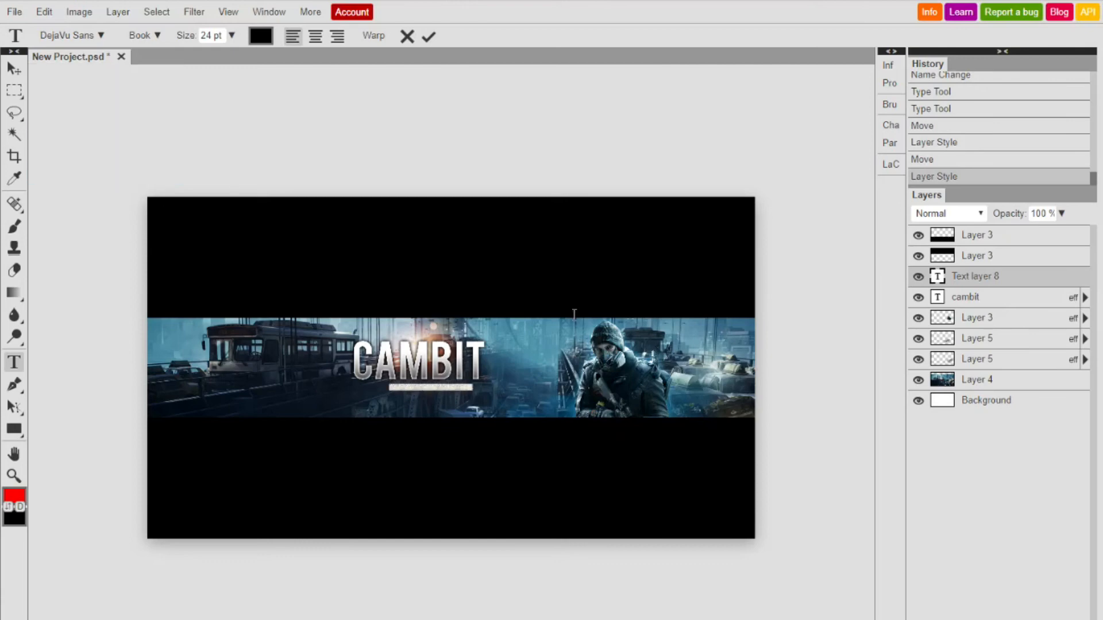
{"action": "left_click", "coordinate": [231, 36]}
{"action": "left_click_drag", "start_coordinate": [198, 60], "coordinate": [202, 65]}
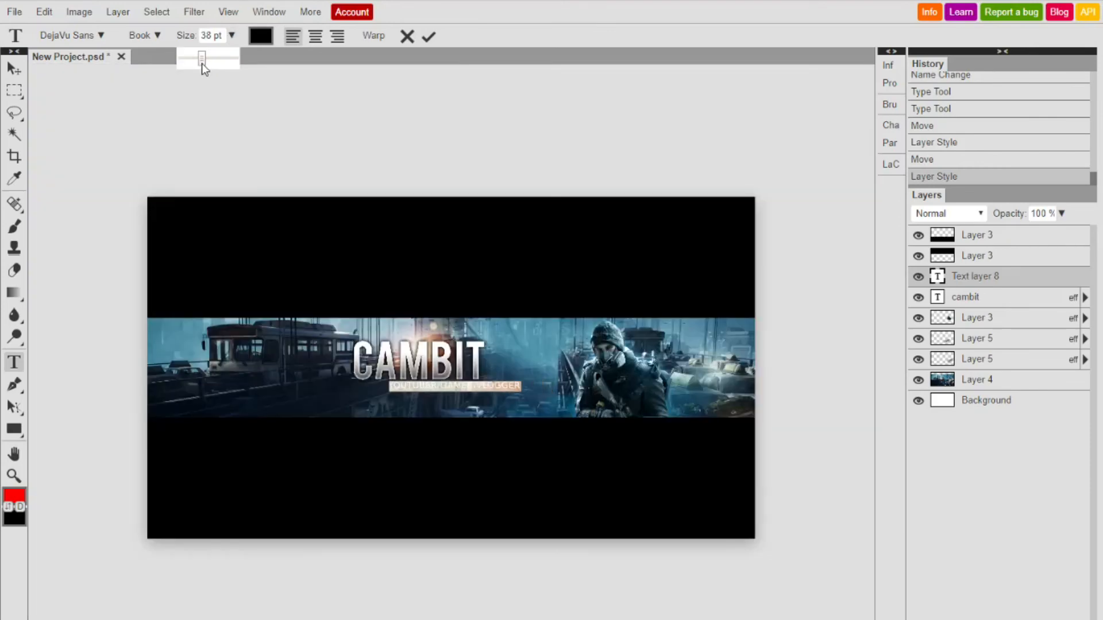
{"action": "left_click", "coordinate": [421, 38]}
{"action": "left_click", "coordinate": [22, 74]}
{"action": "left_click_drag", "start_coordinate": [433, 367], "coordinate": [395, 366]}
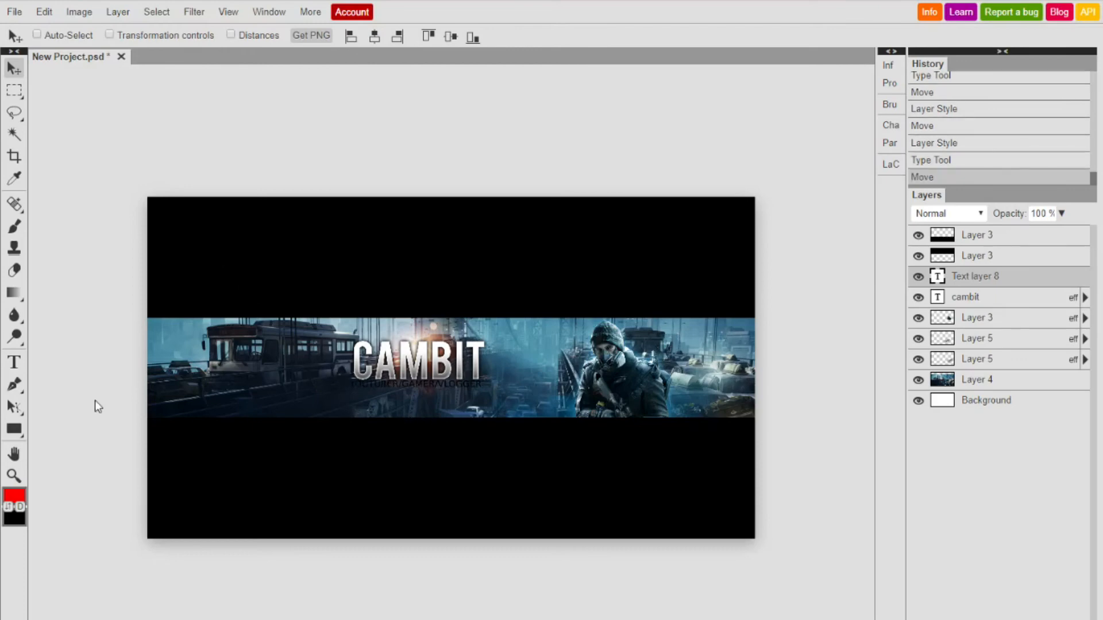
Step: Change the YOUTUBER/GAMER/VLOGGER text's font to Cooper Hewitt Bold and center the line under CAMBIT
{"action": "left_click", "coordinate": [15, 476]}
{"action": "left_click", "coordinate": [389, 379]}
{"action": "left_click", "coordinate": [396, 377]}
{"action": "left_click", "coordinate": [397, 377]}
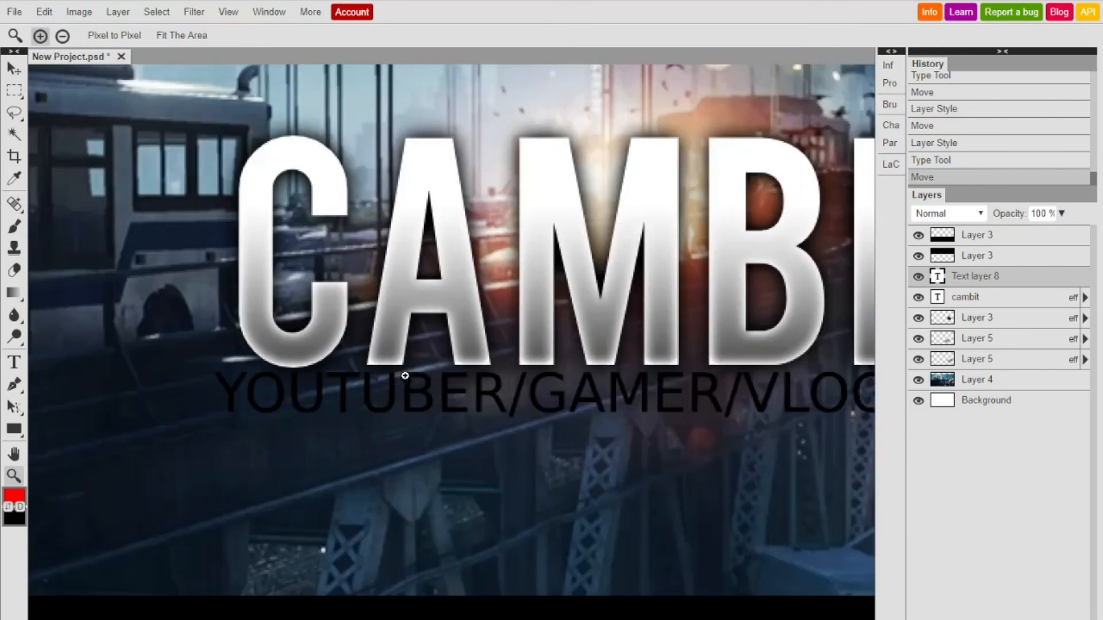
{"action": "left_click", "coordinate": [398, 376], "text": "alt"}
{"action": "left_click", "coordinate": [13, 362]}
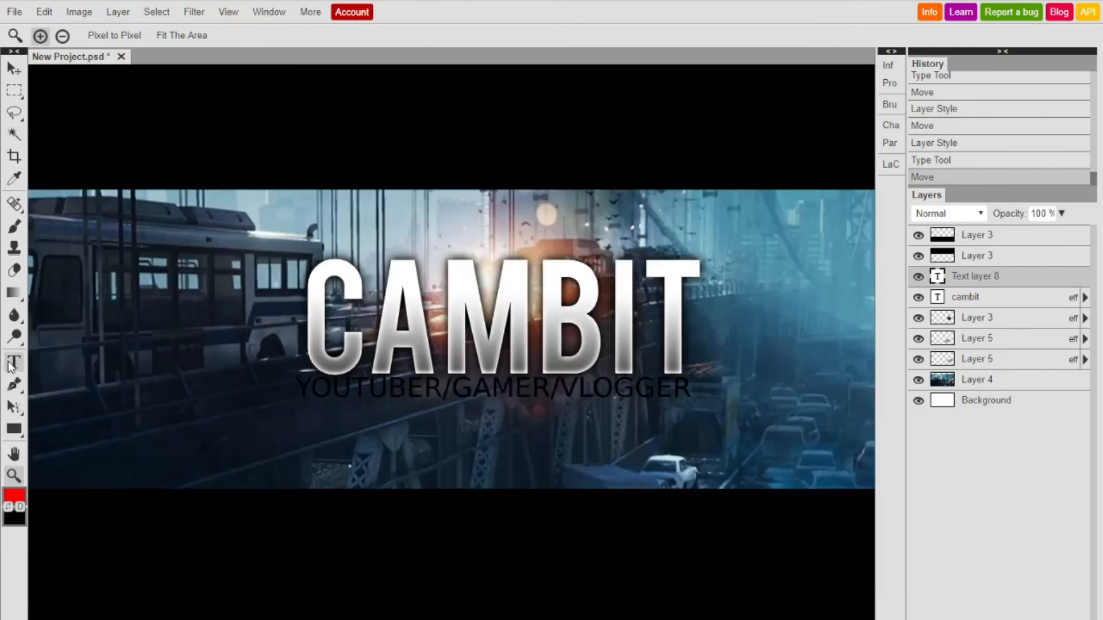
{"action": "left_click", "coordinate": [305, 391]}
{"action": "left_click_drag", "start_coordinate": [298, 391], "coordinate": [692, 391]}
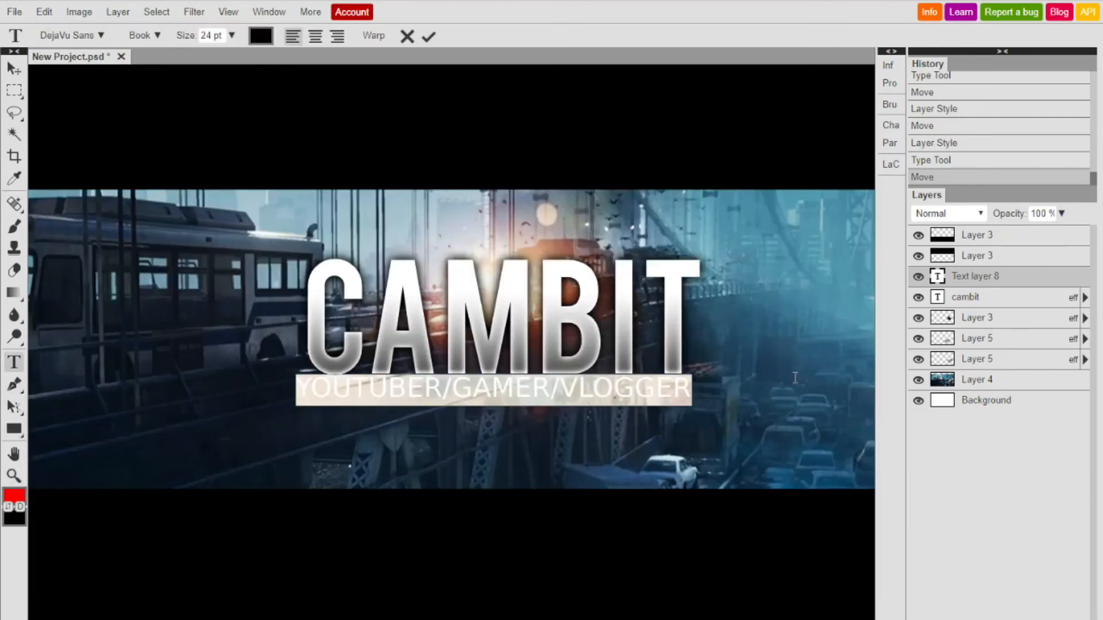
{"action": "left_click", "coordinate": [98, 37]}
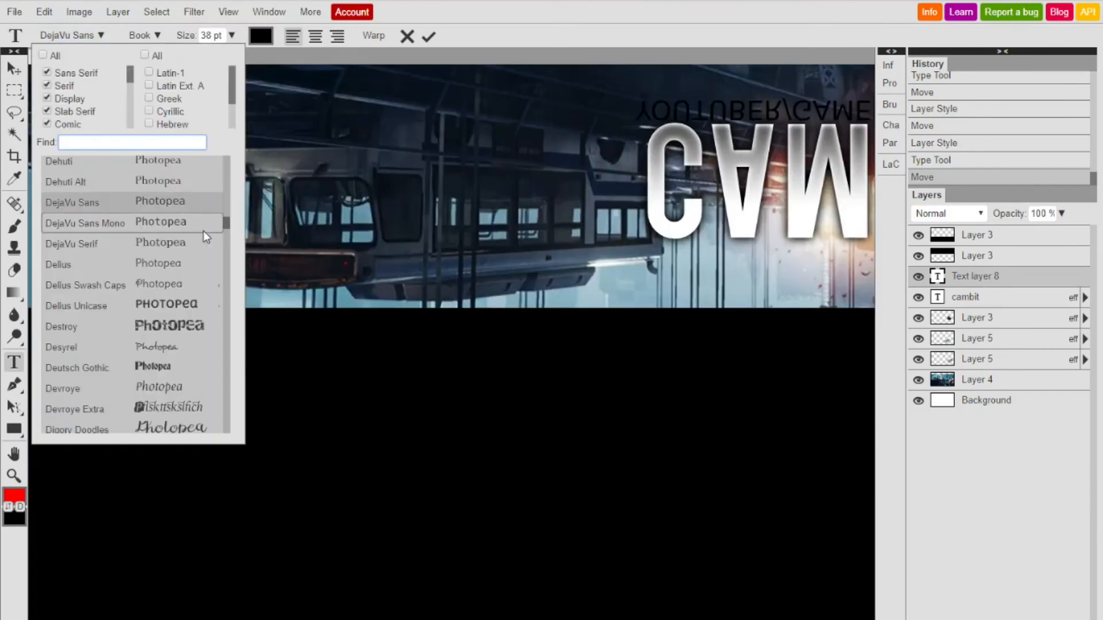
{"action": "scroll", "coordinate": [203, 231], "scroll_direction": "down", "scroll_amount": 10}
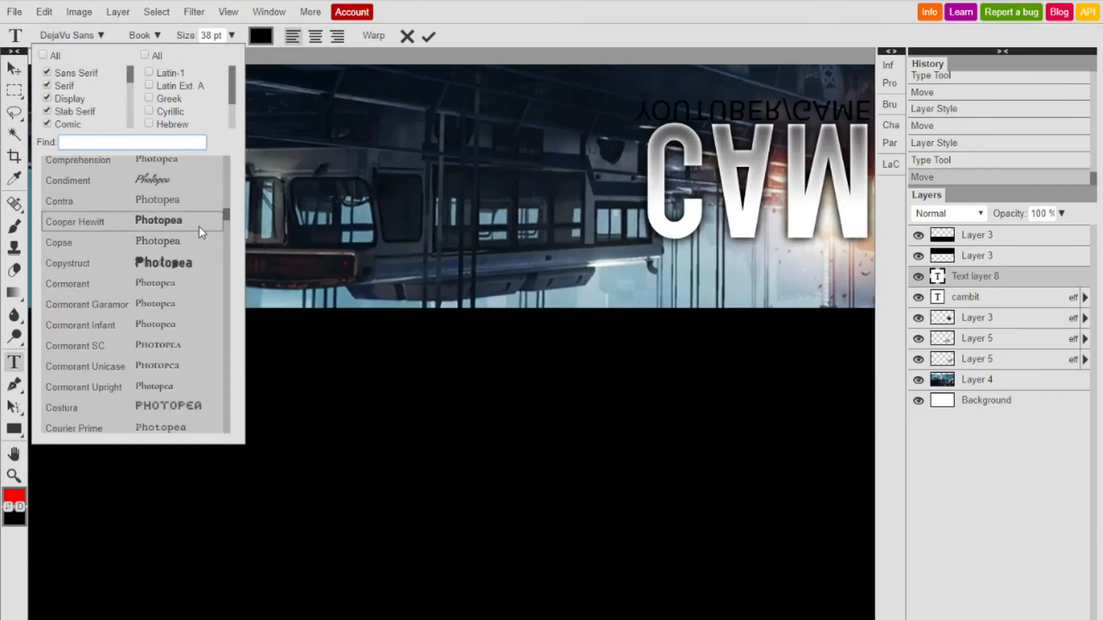
{"action": "left_click", "coordinate": [199, 226]}
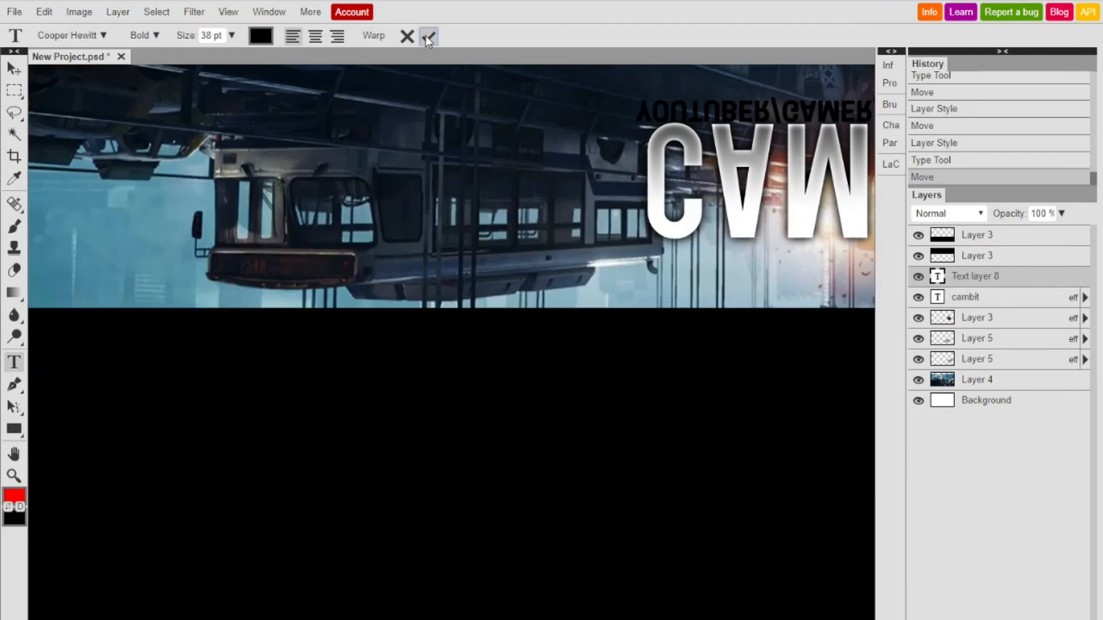
{"action": "left_click", "coordinate": [425, 36]}
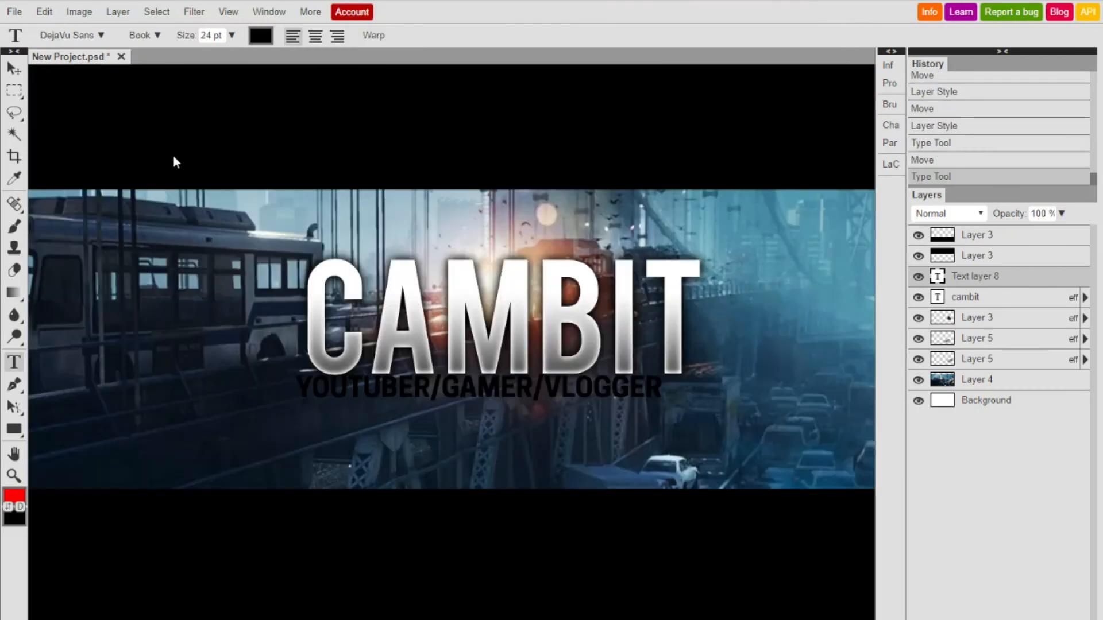
{"action": "left_click", "coordinate": [14, 68]}
{"action": "mouse_move", "coordinate": [533, 456]}
{"action": "left_mouse_down"}
{"action": "mouse_move", "coordinate": [557, 457]}
{"action": "mouse_move", "coordinate": [548, 460]}
{"action": "left_mouse_up"}
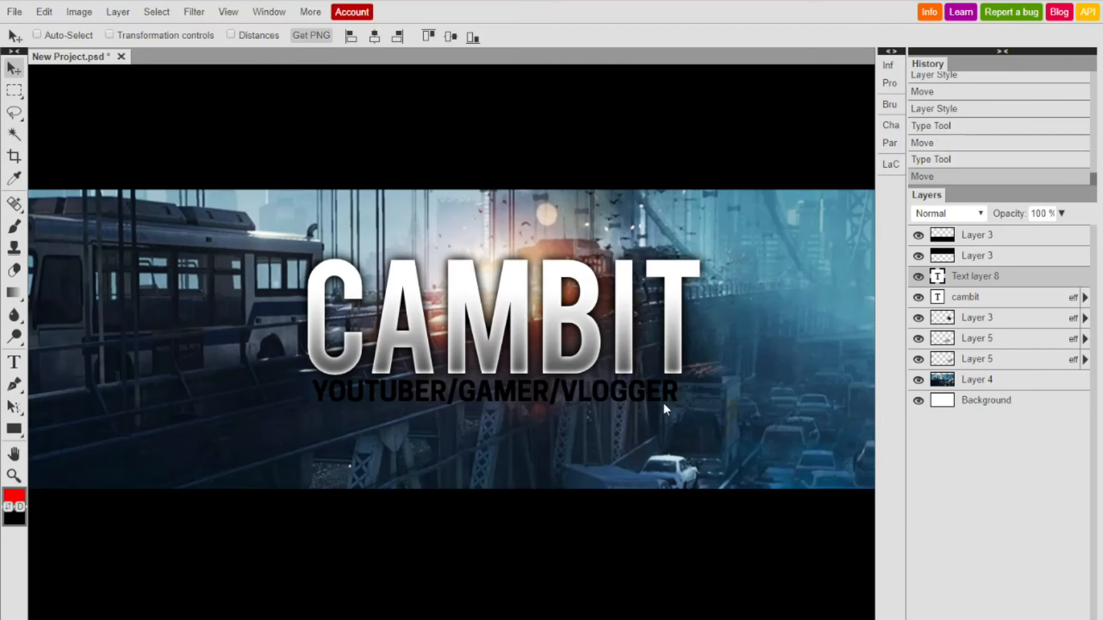
Step: Apply a blue color overlay (1f7bd9) to the YOUTUBER/GAMER/VLOGGER text
{"action": "double_click", "coordinate": [1041, 282]}
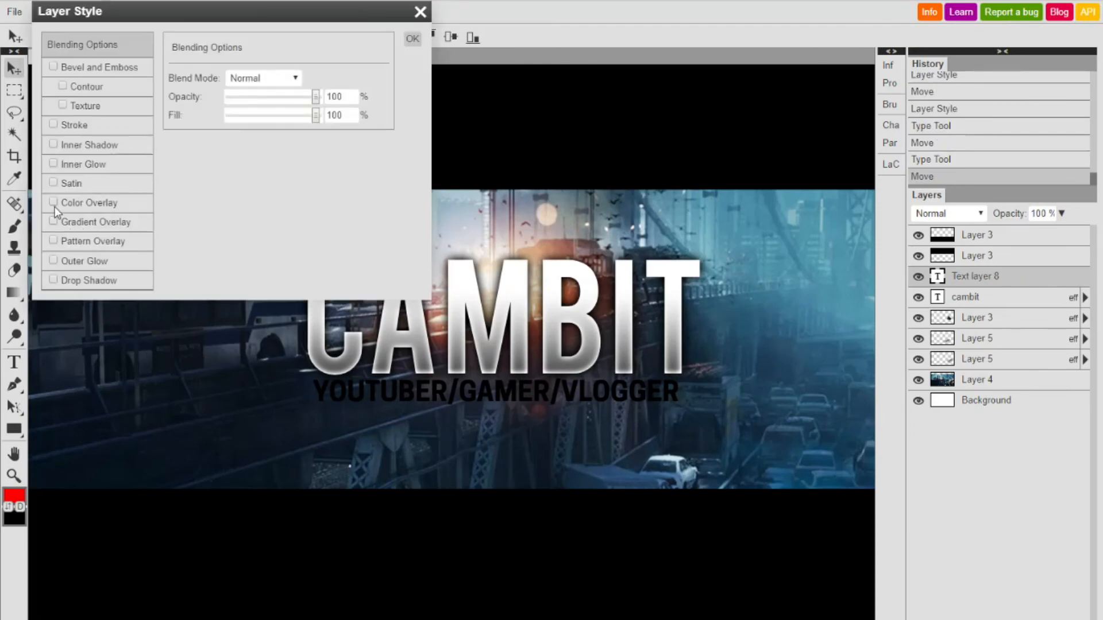
{"action": "left_click", "coordinate": [81, 201]}
{"action": "left_click", "coordinate": [181, 115]}
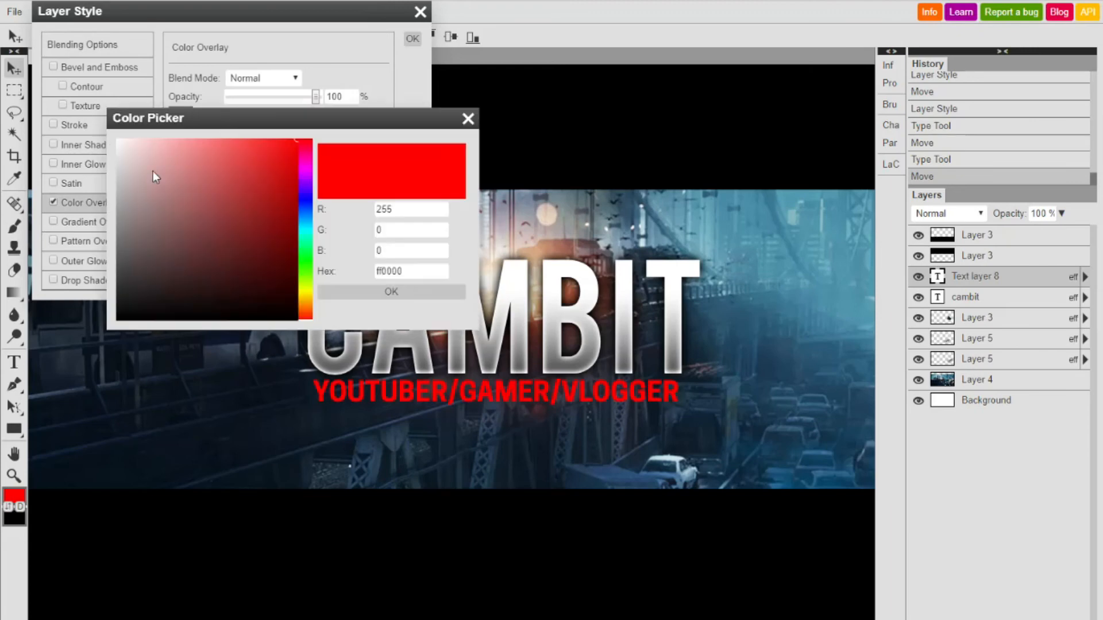
{"action": "left_click_drag", "start_coordinate": [305, 217], "coordinate": [302, 215]}
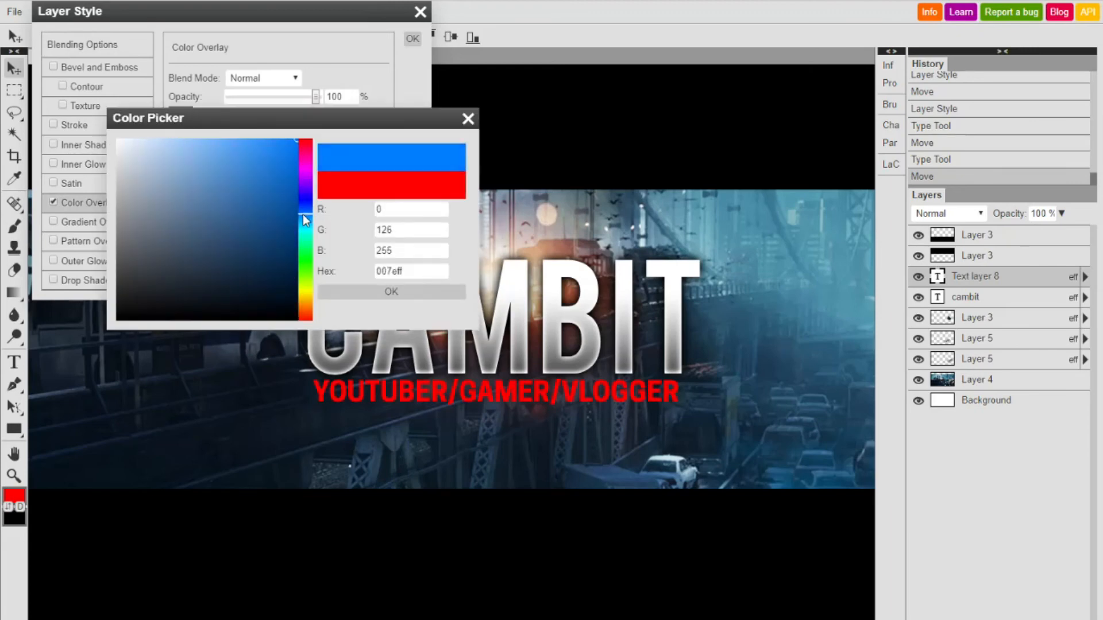
{"action": "left_click_drag", "start_coordinate": [278, 167], "coordinate": [274, 167]}
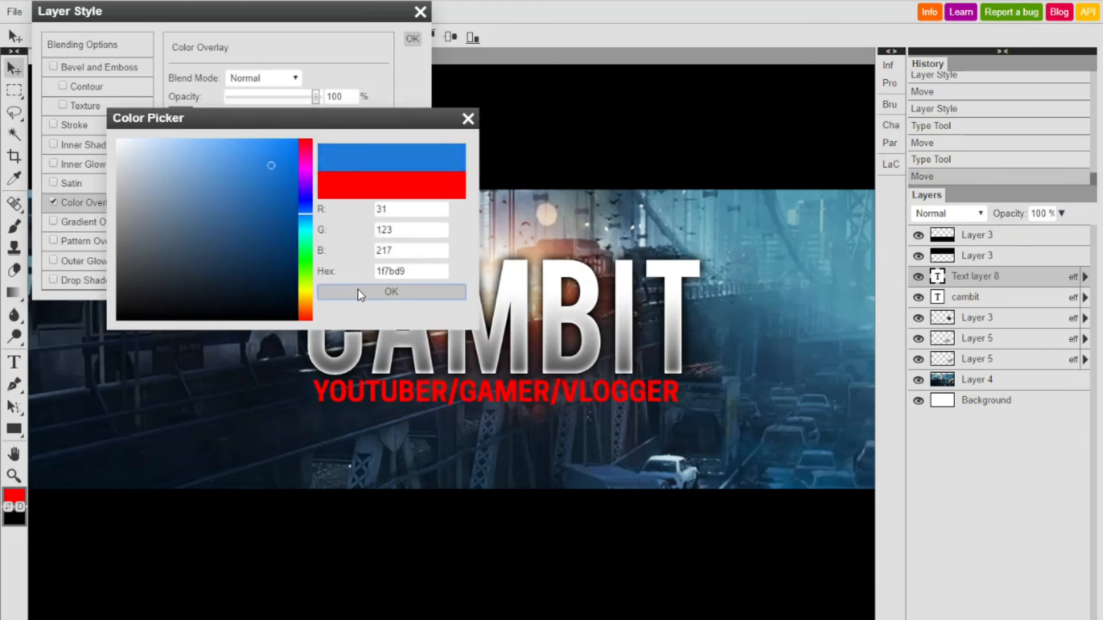
{"action": "left_click", "coordinate": [357, 290]}
{"action": "left_click", "coordinate": [412, 39]}
Step: Open the layer style settings of the CAMBIT text
{"action": "scroll", "coordinate": [518, 153], "scroll_direction": "down", "scroll_amount": 2}
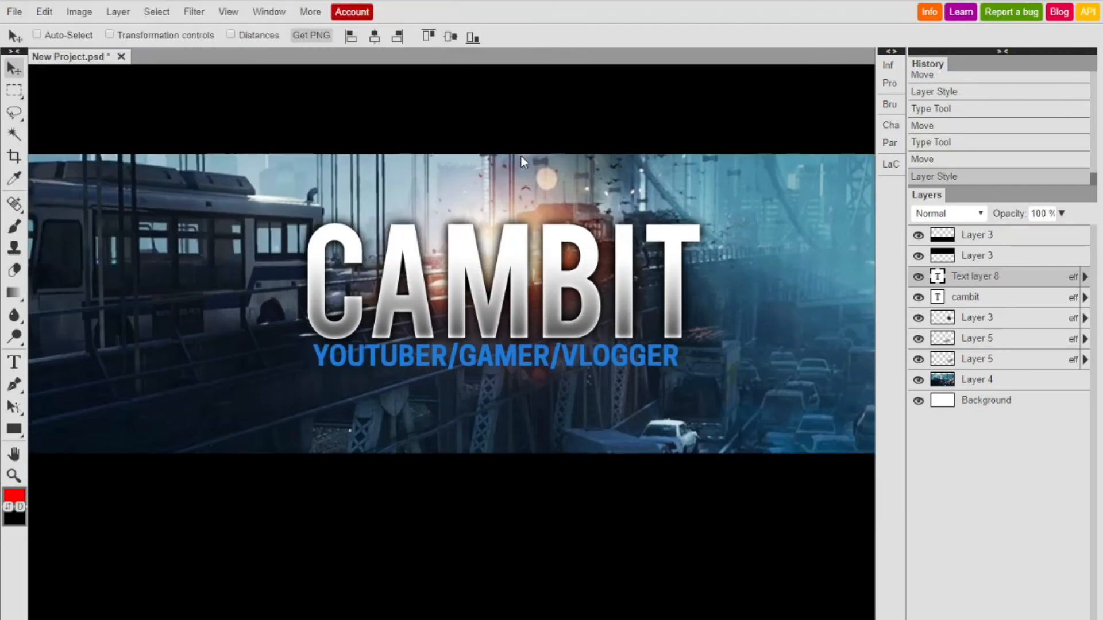
{"action": "scroll", "coordinate": [557, 287], "scroll_direction": "up", "scroll_amount": 2}
{"action": "left_click", "coordinate": [14, 476]}
{"action": "mouse_move", "coordinate": [268, 443]}
{"action": "left_mouse_down"}
{"action": "mouse_move", "coordinate": [288, 443]}
{"action": "mouse_move", "coordinate": [239, 433]}
{"action": "mouse_move", "coordinate": [256, 432]}
{"action": "left_mouse_up"}
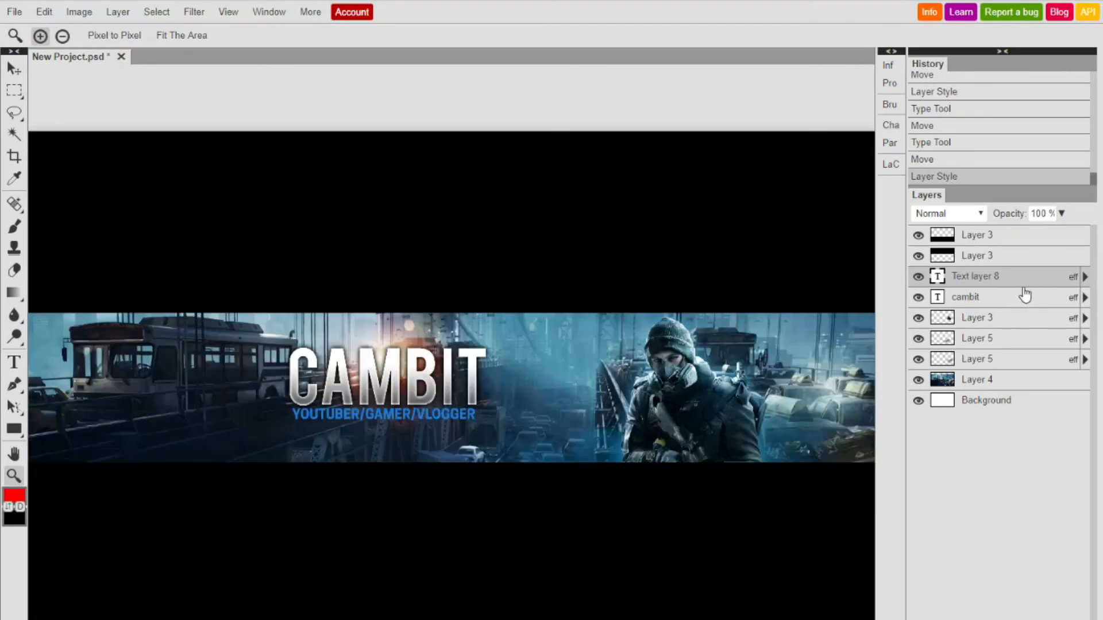
{"action": "left_click", "coordinate": [1004, 300]}
{"action": "double_click", "coordinate": [1033, 304]}
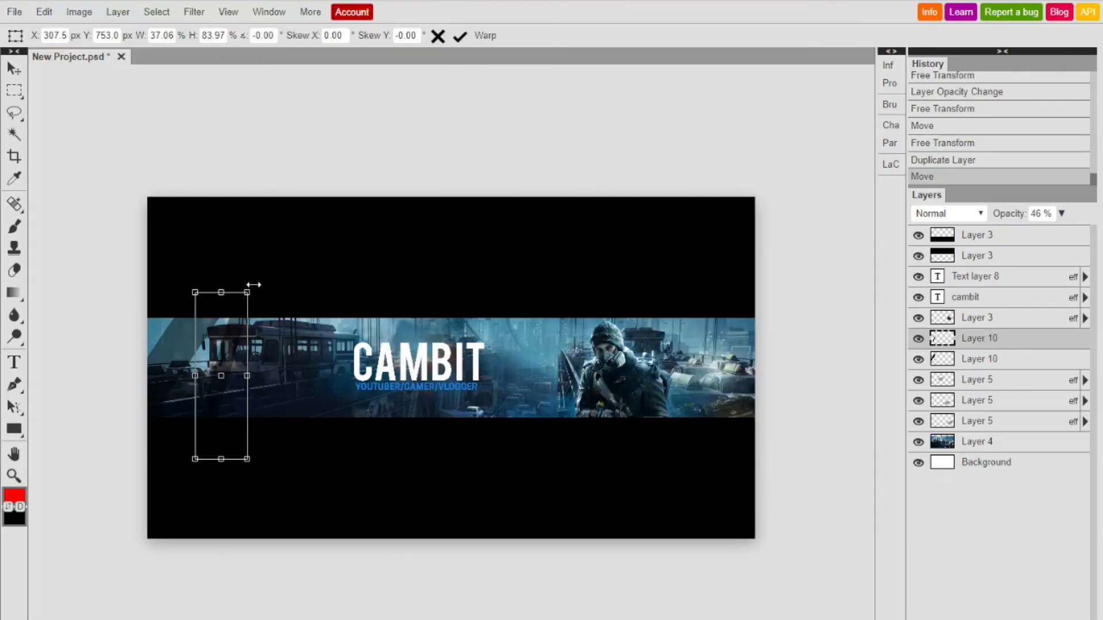
Step: Resize the diagonal stripe copy at the banner's left end and hide the uppermost Layer 5
{"action": "mouse_move", "coordinate": [254, 285]}
{"action": "left_mouse_down"}
{"action": "mouse_move", "coordinate": [270, 296]}
{"action": "mouse_move", "coordinate": [215, 314]}
{"action": "mouse_move", "coordinate": [246, 291]}
{"action": "left_mouse_up"}
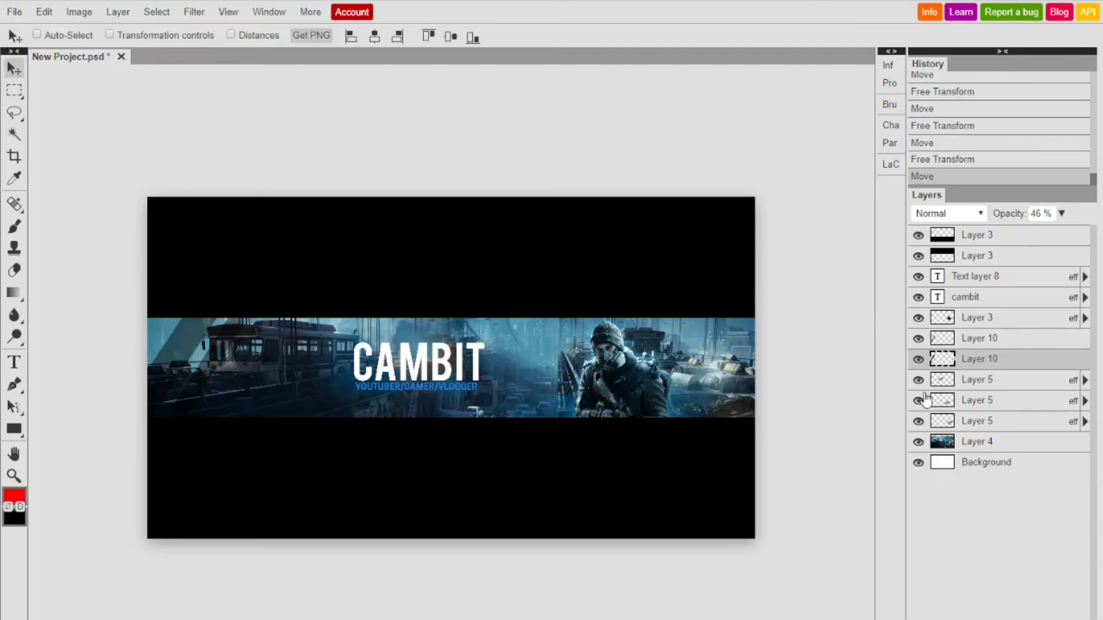
{"action": "left_click", "coordinate": [918, 380]}
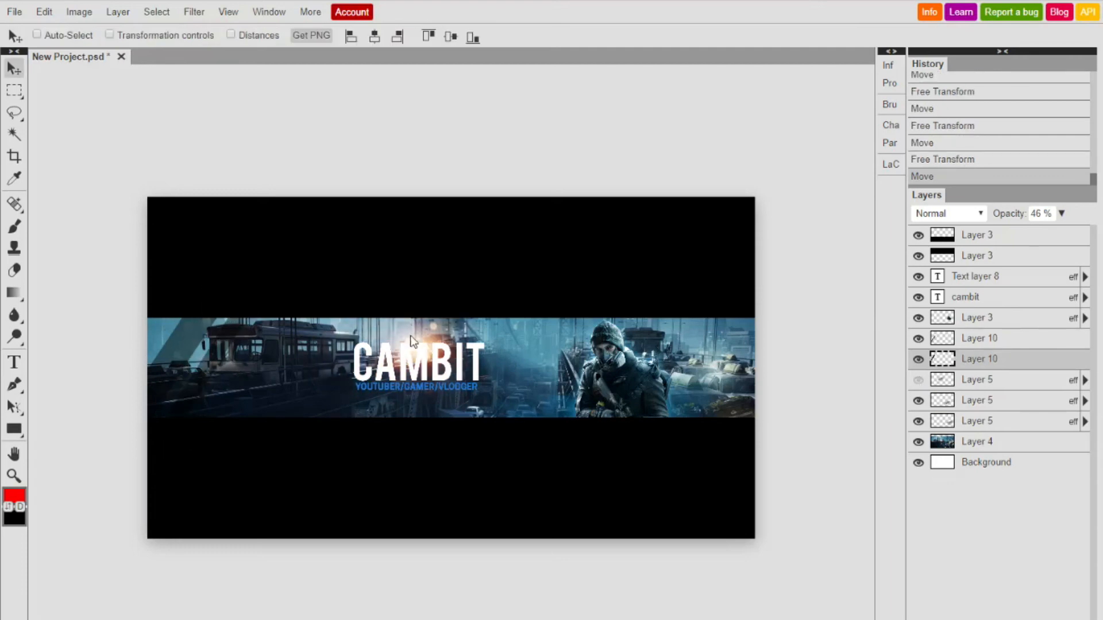
Step: Try duplicate diagonal stripes at the banner's right end and delete the copies
{"action": "key", "text": "ctrl+j"}
{"action": "left_click_drag", "start_coordinate": [702, 400], "coordinate": [725, 389]}
{"action": "left_click_drag", "start_coordinate": [762, 461], "coordinate": [699, 494]}
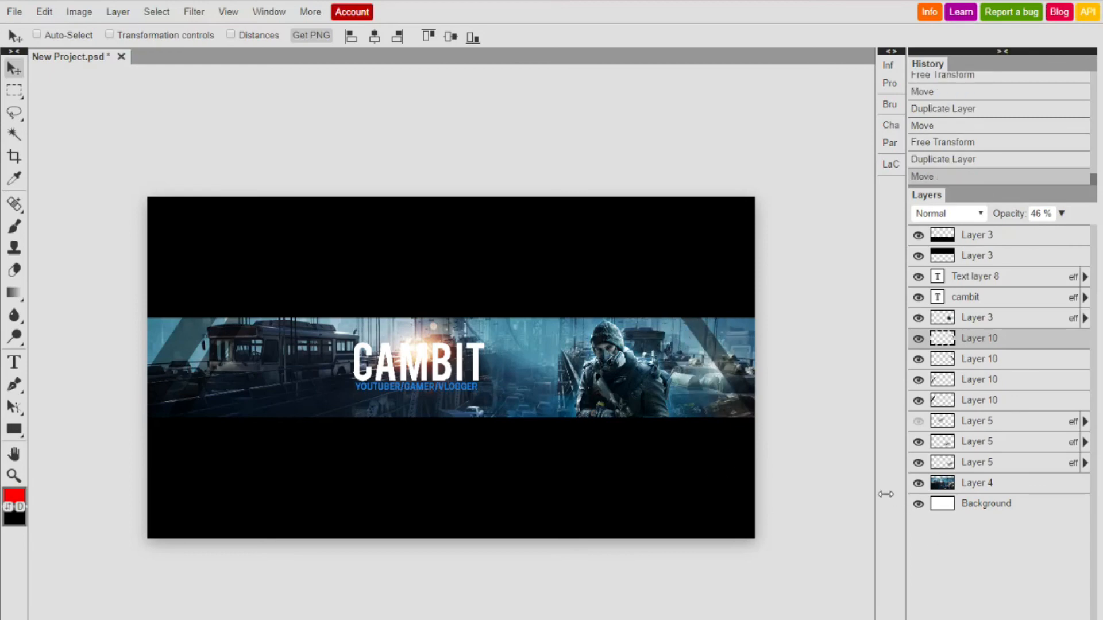
{"action": "right_click", "coordinate": [994, 344]}
{"action": "left_click", "coordinate": [1023, 418]}
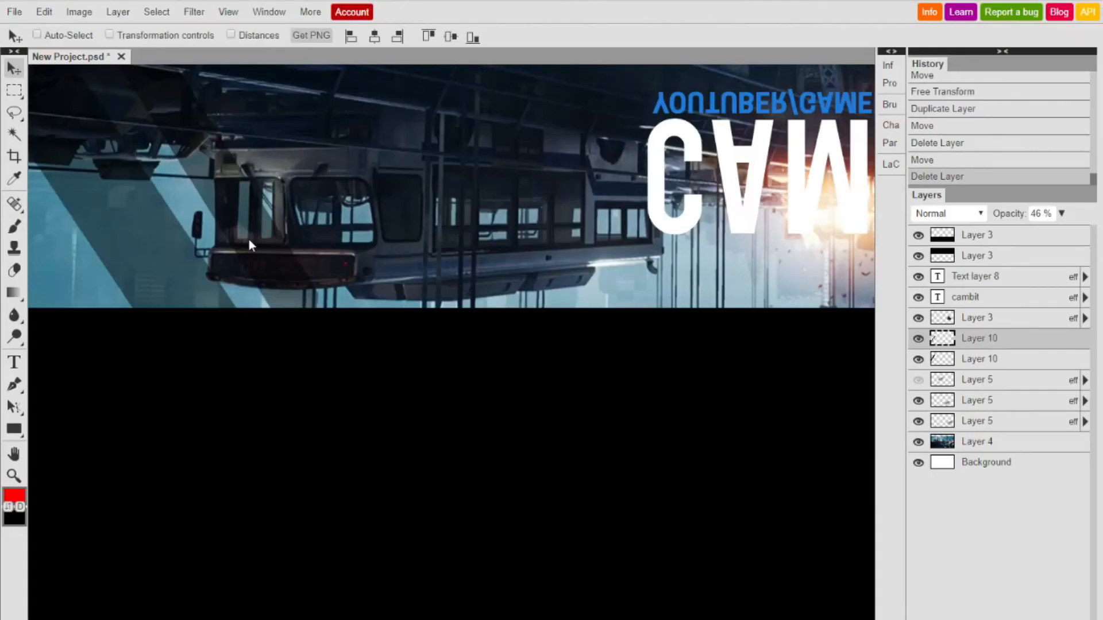
Step: Paste the black dot pattern as a new layer and move it to the banner's right end
{"action": "scroll", "coordinate": [270, 269], "scroll_direction": "down", "scroll_amount": 5}
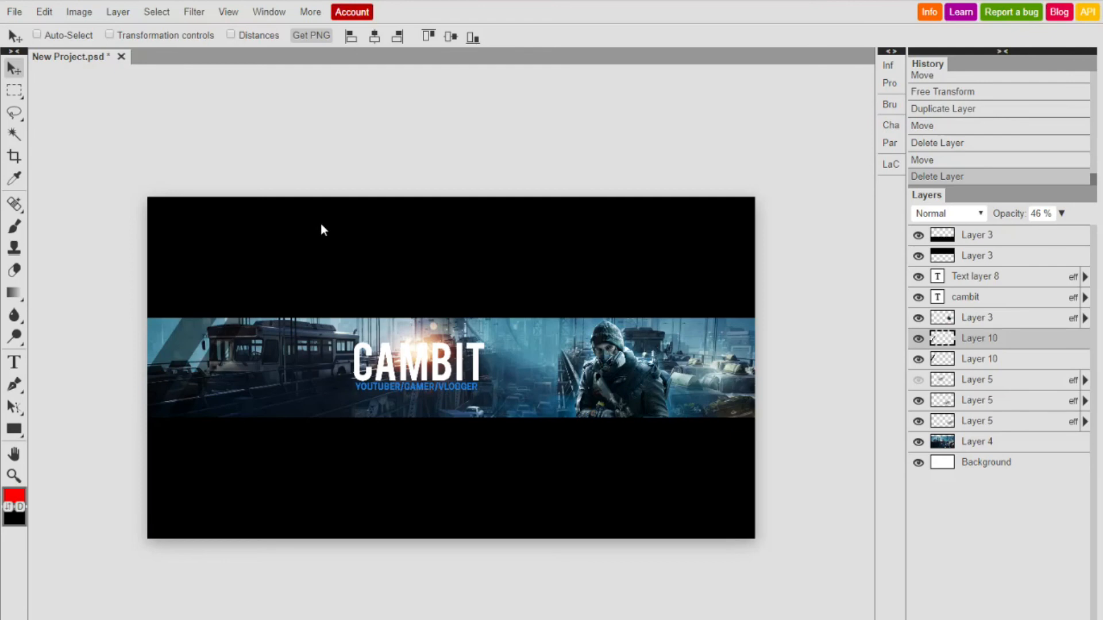
{"action": "key", "text": "ctrl+v"}
{"action": "left_click_drag", "start_coordinate": [442, 424], "coordinate": [832, 412]}
Step: Lower the middle Layer 5's opacity to 85% and toggle its visibility to check its effect
{"action": "left_click", "coordinate": [942, 421]}
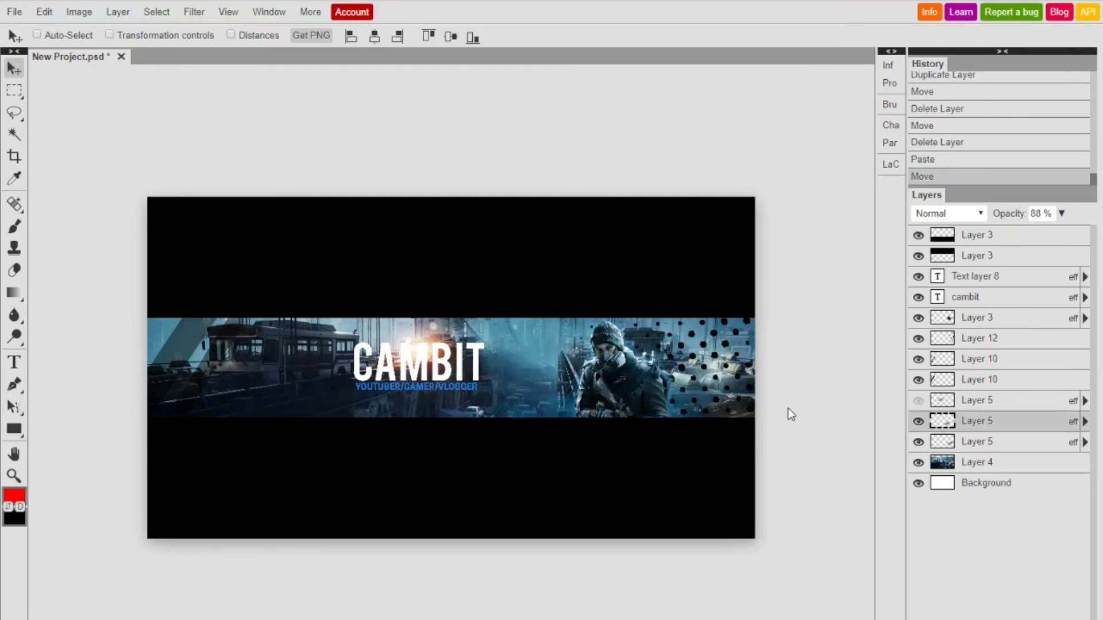
{"action": "left_click", "coordinate": [1061, 213]}
{"action": "left_click_drag", "start_coordinate": [1056, 235], "coordinate": [1044, 235]}
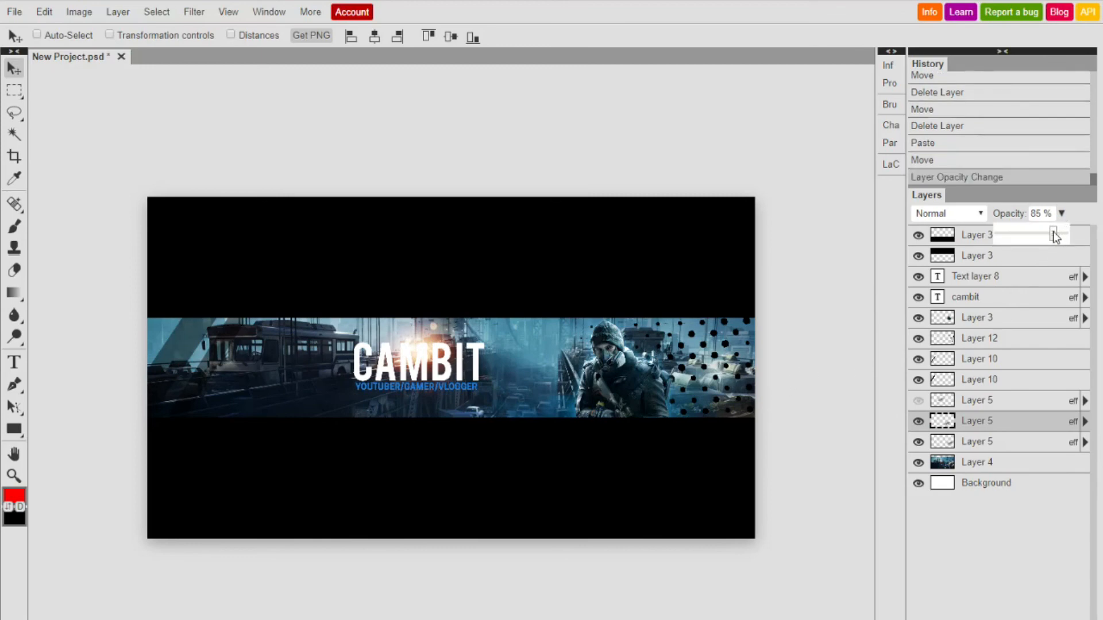
{"action": "left_click", "coordinate": [1016, 405]}
{"action": "left_click", "coordinate": [999, 422]}
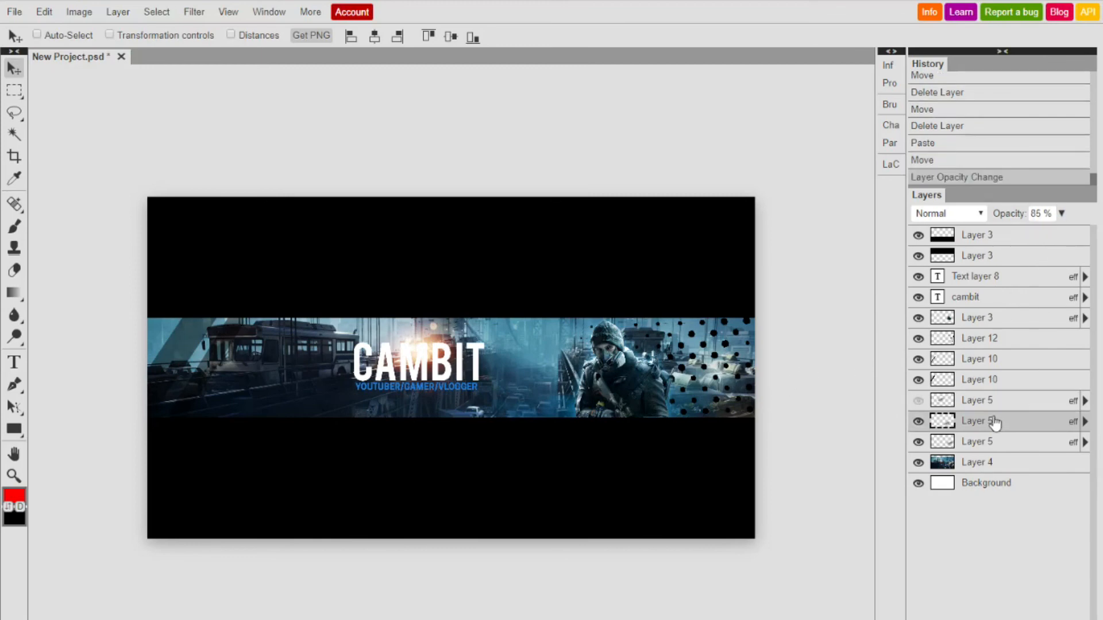
{"action": "left_click", "coordinate": [916, 423]}
{"action": "left_click", "coordinate": [917, 423]}
Step: Reduce the dot pattern layer's opacity to 36% and shift the dots toward the lower right
{"action": "left_click", "coordinate": [984, 342]}
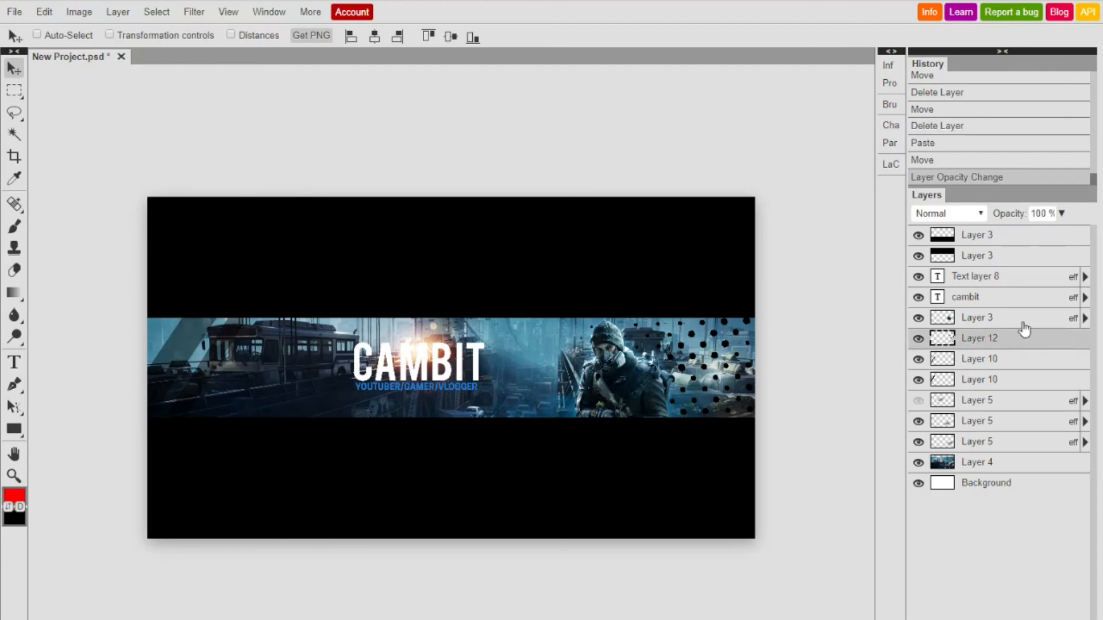
{"action": "left_click", "coordinate": [1061, 214]}
{"action": "left_click_drag", "start_coordinate": [1059, 241], "coordinate": [1025, 238]}
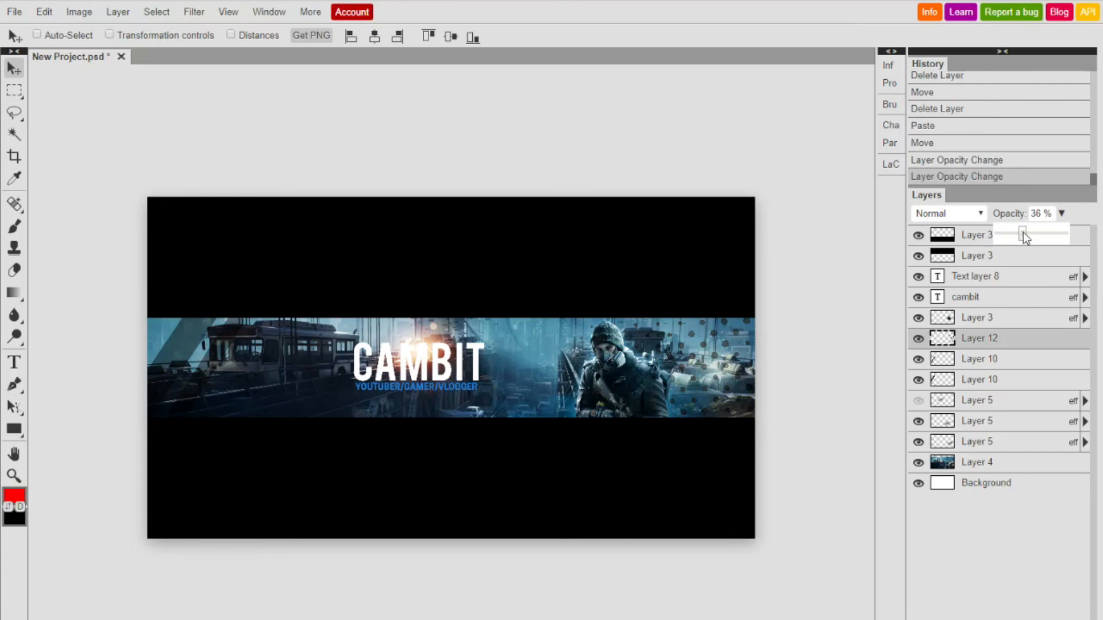
{"action": "left_click_drag", "start_coordinate": [666, 353], "coordinate": [760, 390]}
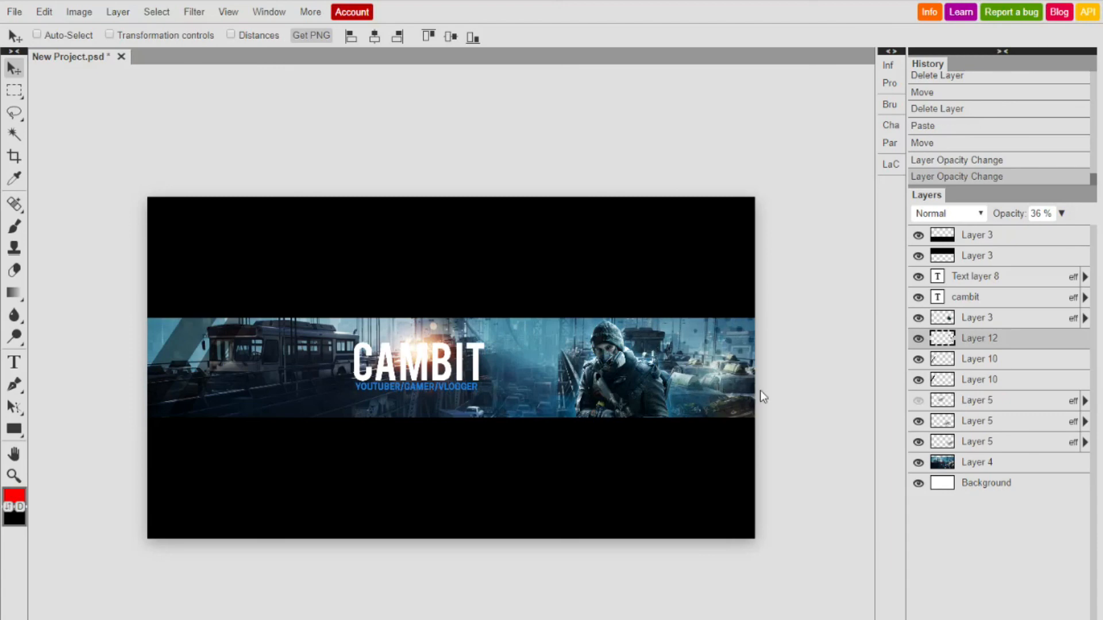
{"action": "double_click", "coordinate": [1014, 340]}
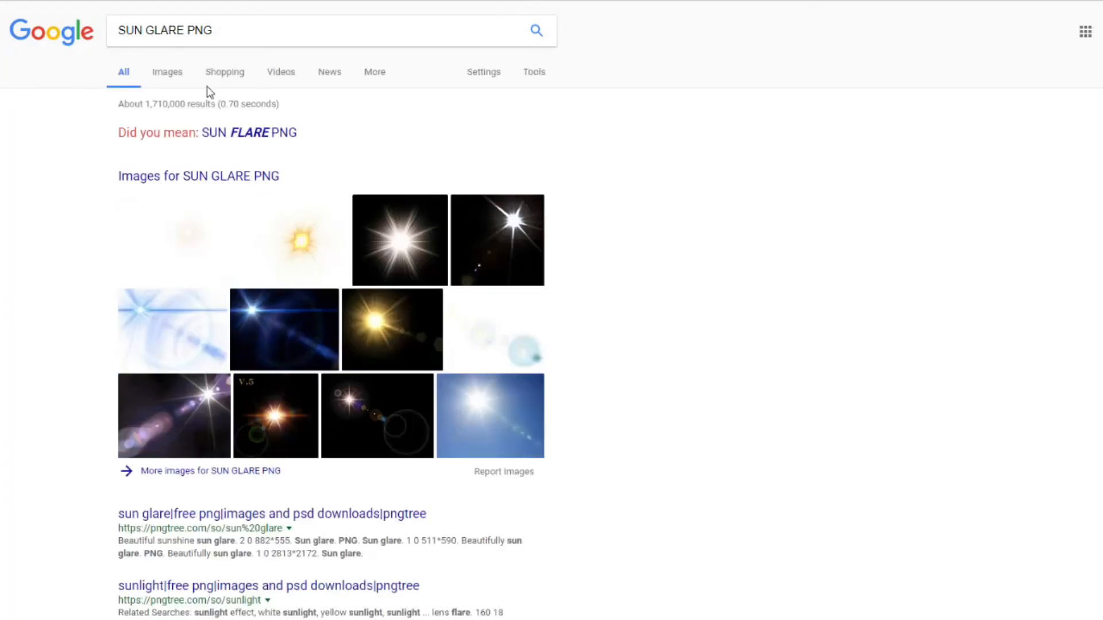
Step: Browse the Google image results for SUN GLARE PNG and preview the yellow and blue flare pictures
{"action": "left_click", "coordinate": [185, 73]}
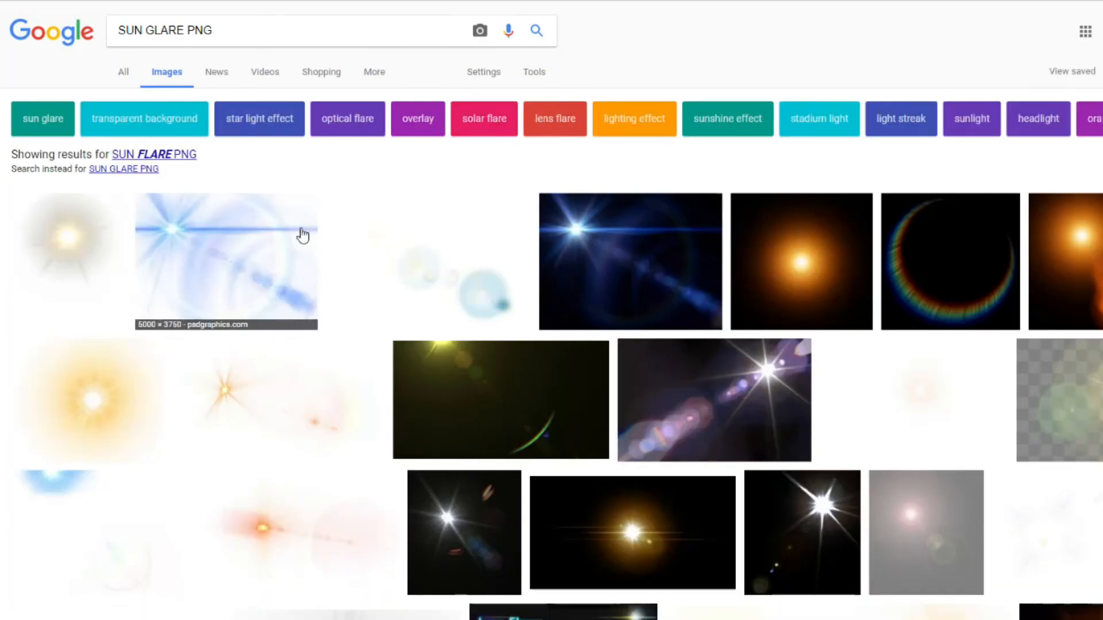
{"action": "left_click", "coordinate": [115, 265]}
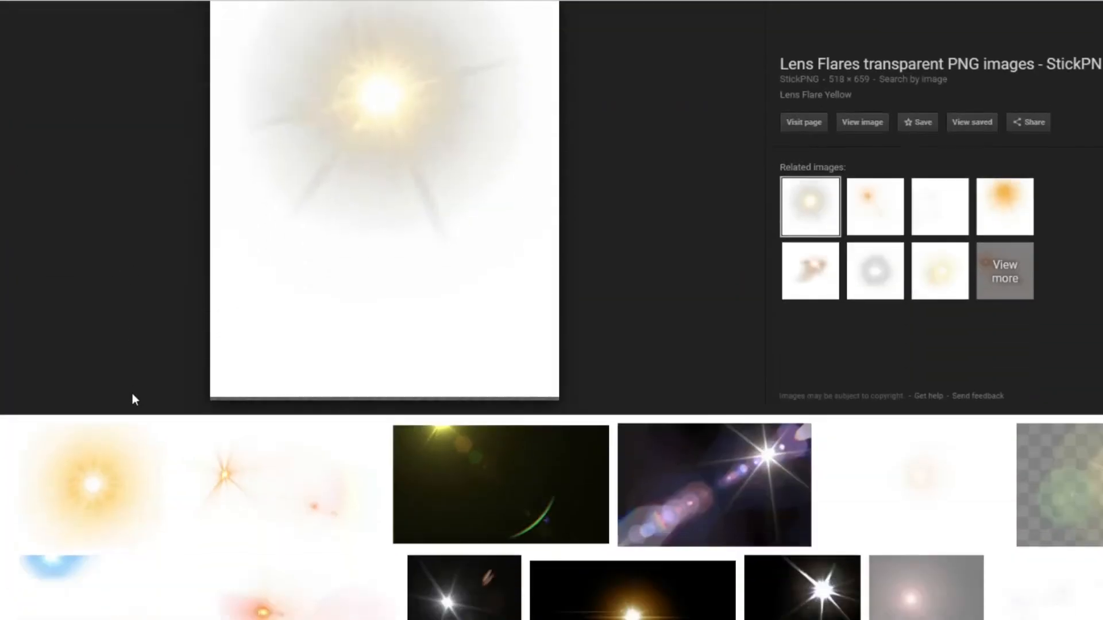
{"action": "scroll", "coordinate": [132, 395], "scroll_direction": "down", "scroll_amount": 4}
{"action": "left_click", "coordinate": [100, 405]}
{"action": "scroll", "coordinate": [94, 143], "scroll_direction": "up", "scroll_amount": 2}
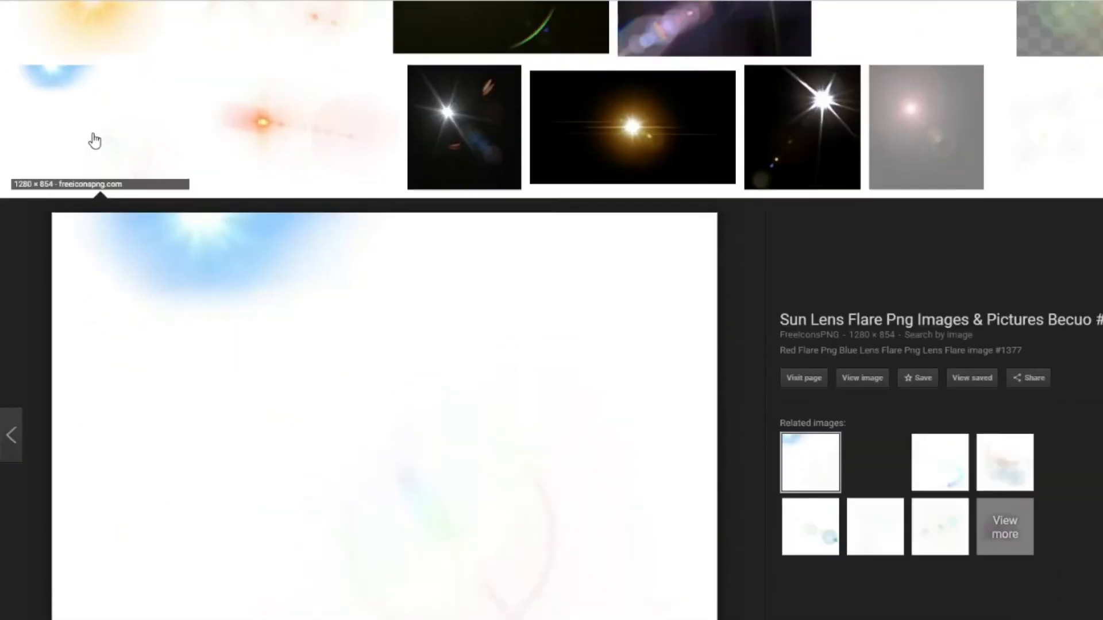
{"action": "left_click", "coordinate": [91, 101]}
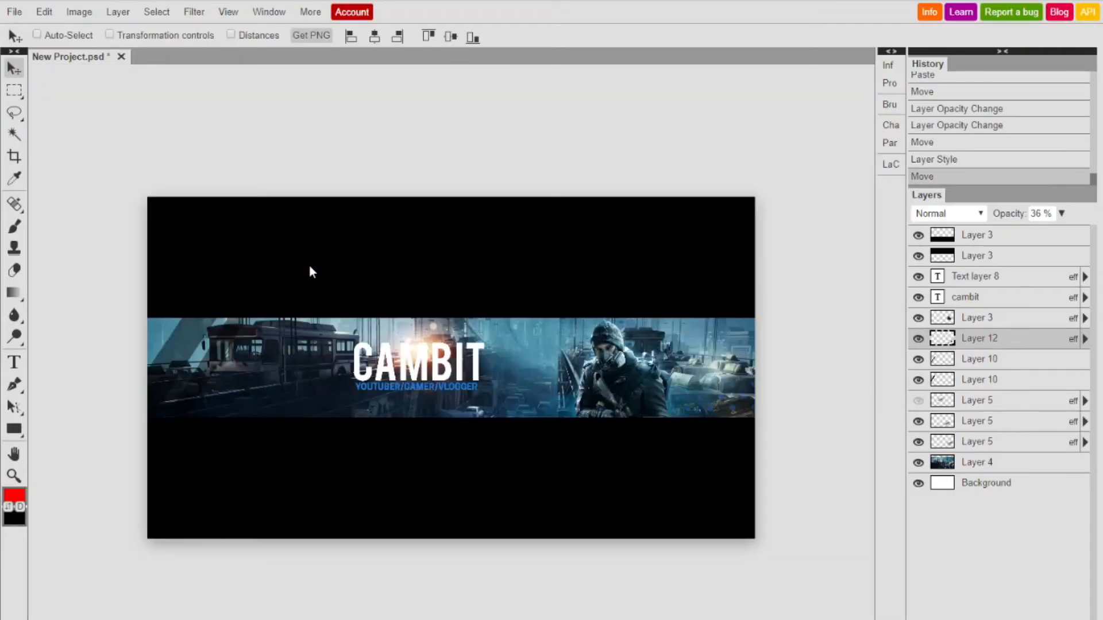
Step: Paste the golden sun glare into the Photopea banner as a new layer and position it behind the CAMBIT title
{"action": "key", "text": "ctrl+v"}
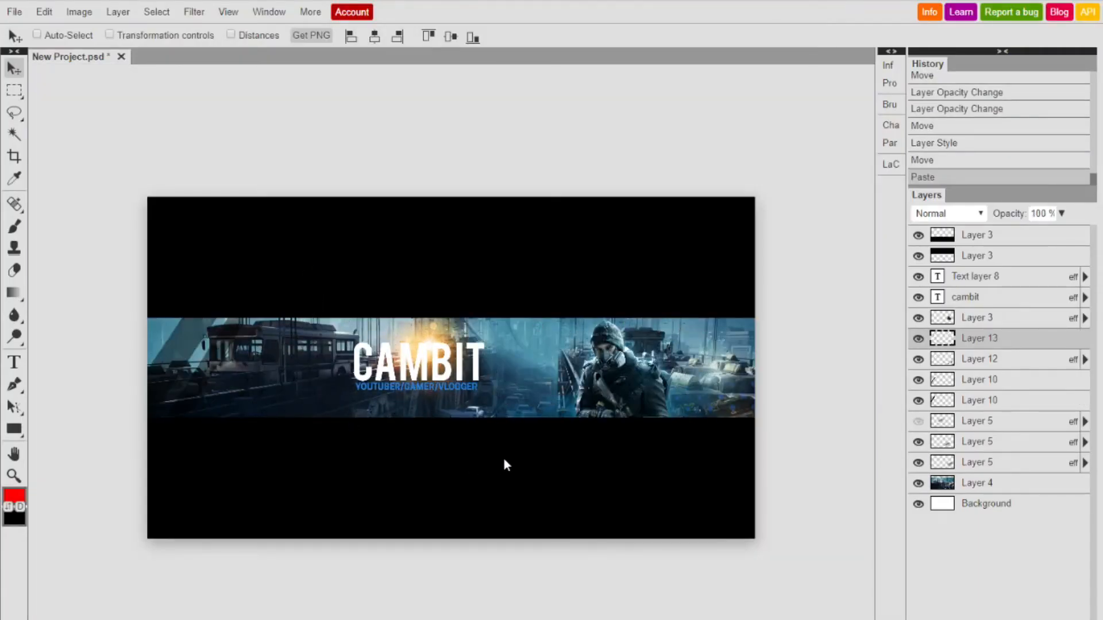
{"action": "left_click_drag", "start_coordinate": [496, 472], "coordinate": [613, 453]}
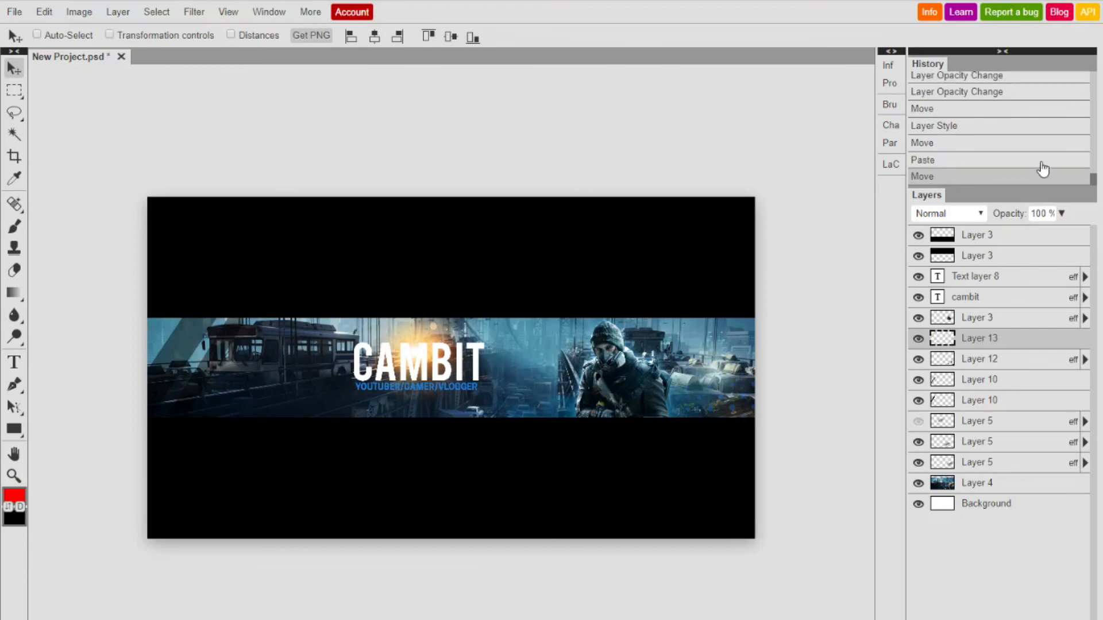
Step: Add a Color Overlay to the sun glare layer and change its colour to blue
{"action": "double_click", "coordinate": [1060, 339]}
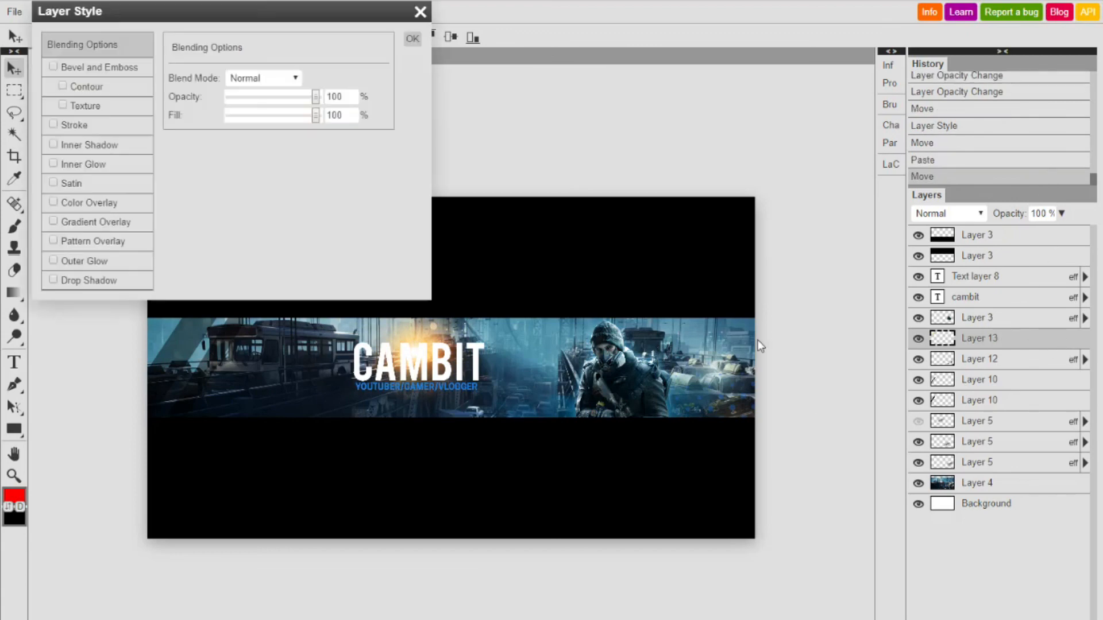
{"action": "left_click", "coordinate": [56, 203]}
{"action": "left_click", "coordinate": [190, 116]}
{"action": "left_click_drag", "start_coordinate": [160, 226], "coordinate": [215, 320]}
{"action": "left_click", "coordinate": [419, 297]}
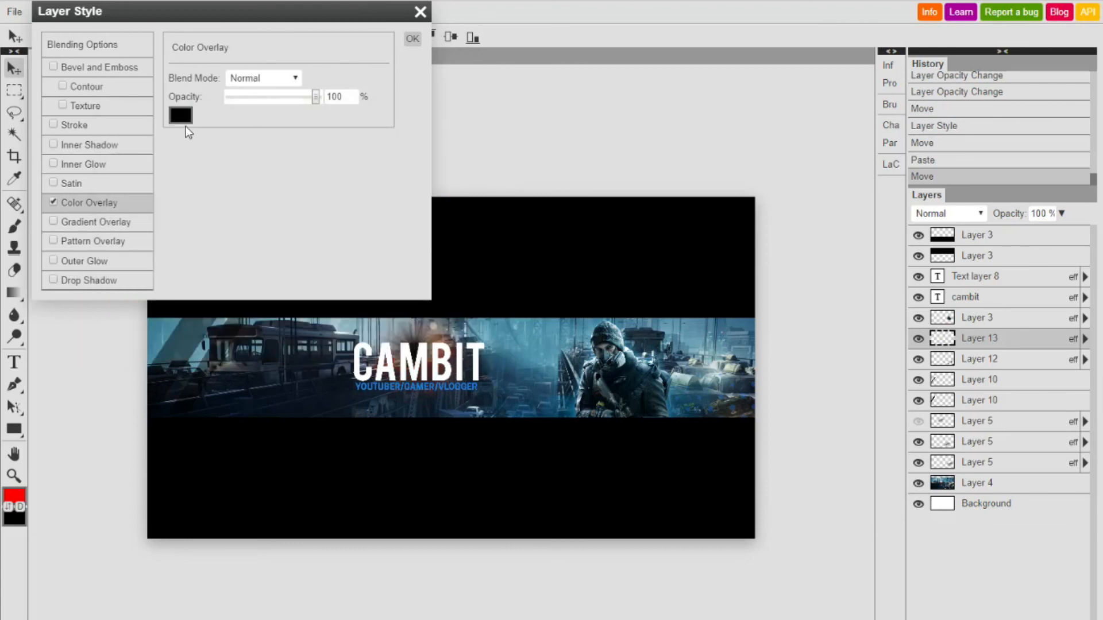
{"action": "left_click", "coordinate": [180, 119]}
{"action": "left_click", "coordinate": [304, 212]}
{"action": "left_click", "coordinate": [273, 173]}
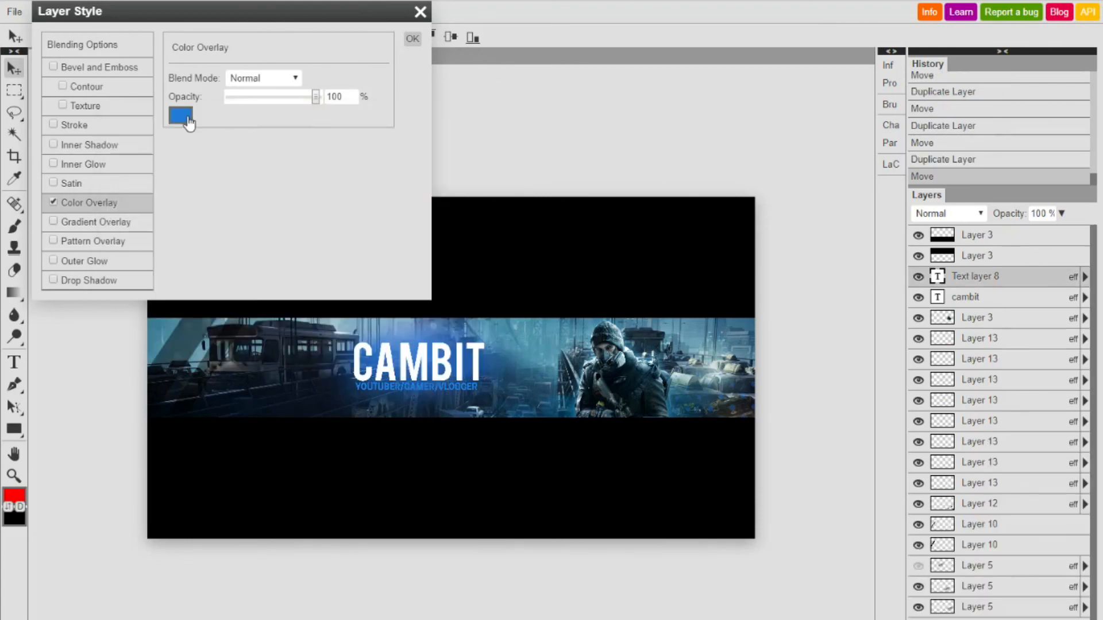
Step: Recolour the YOUTUBER/GAMER/VLOGGER subtitle's Color Overlay to a bright cyan
{"action": "left_click", "coordinate": [180, 118]}
{"action": "left_click", "coordinate": [304, 207]}
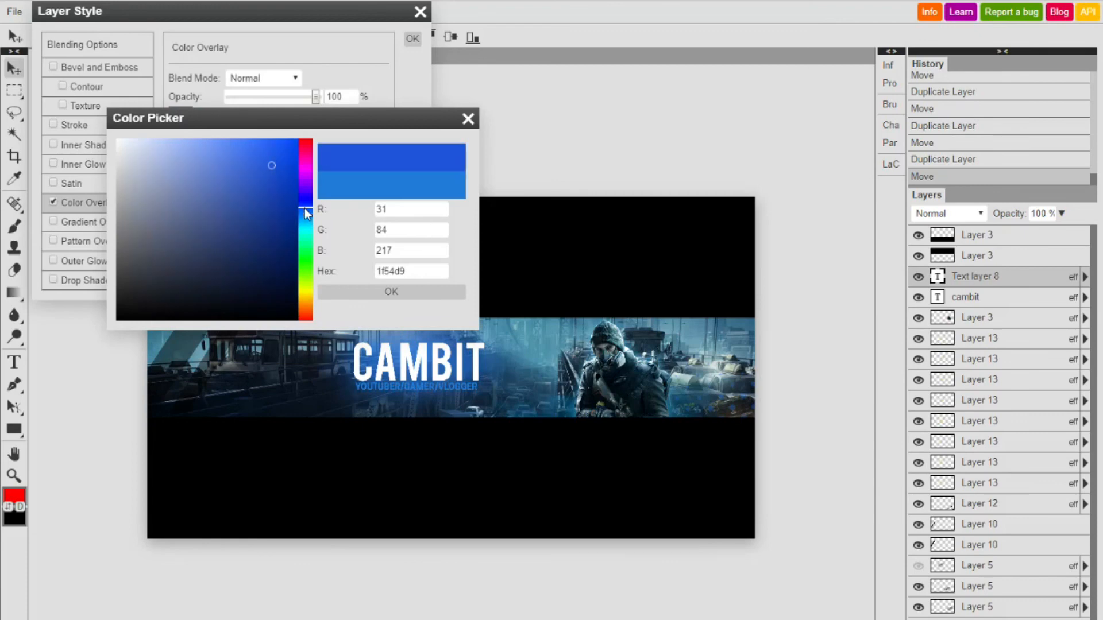
{"action": "left_click", "coordinate": [286, 169]}
{"action": "left_click", "coordinate": [375, 290]}
{"action": "left_click", "coordinate": [180, 115]}
{"action": "left_click", "coordinate": [305, 226]}
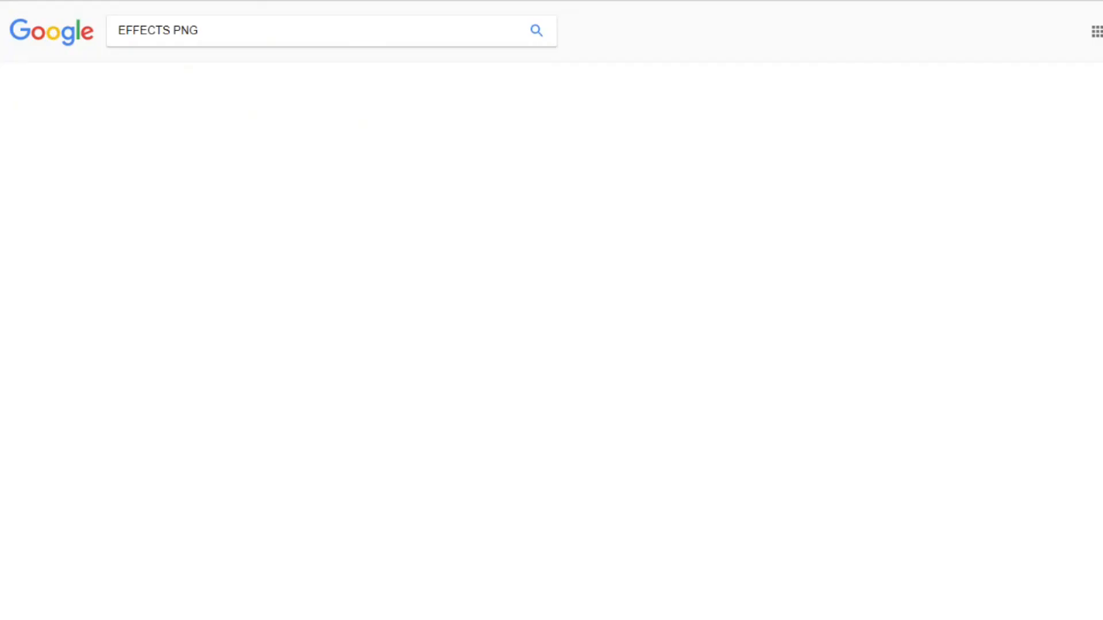
Step: Browse the Google image results for EFFECTS PNG and preview the blue and black shattered-fragments picture
{"action": "left_click", "coordinate": [155, 79]}
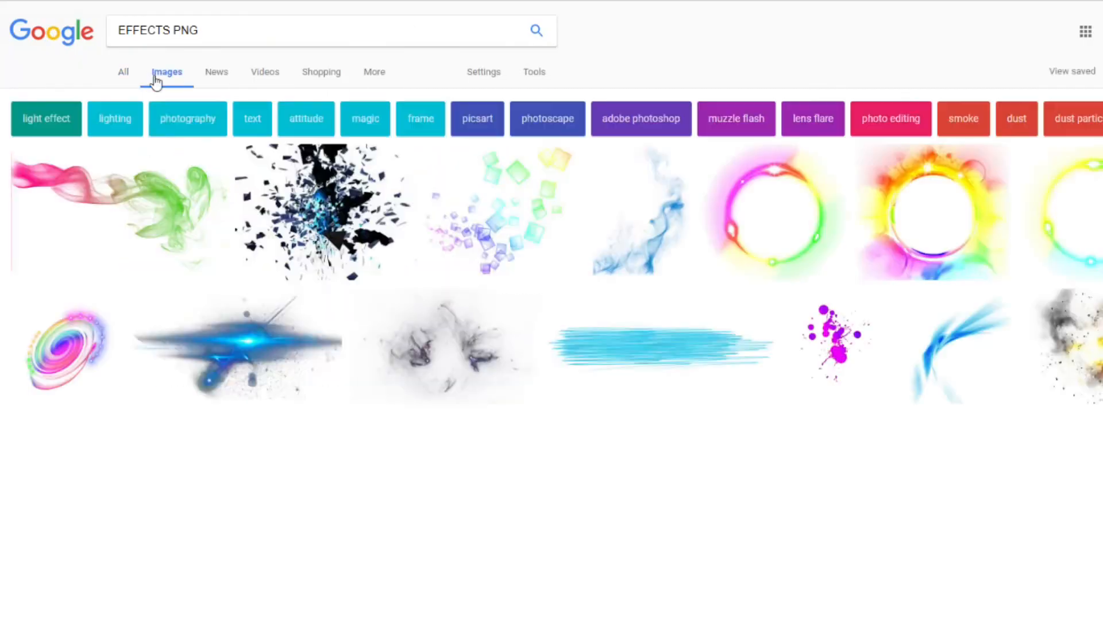
{"action": "left_click", "coordinate": [359, 262]}
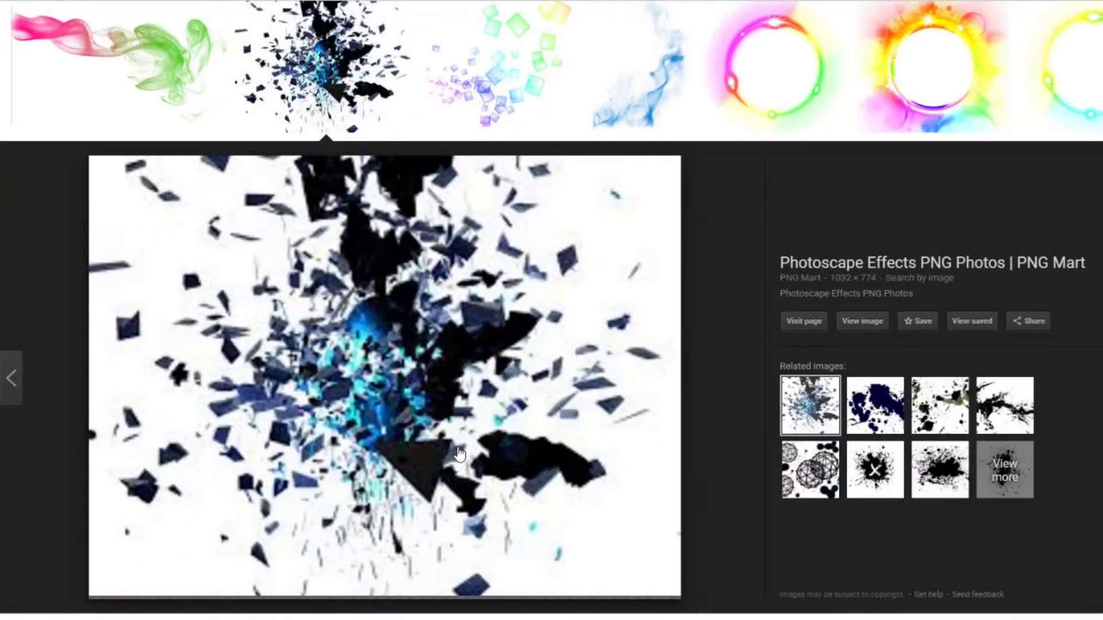
{"action": "scroll", "coordinate": [505, 437], "scroll_direction": "down", "scroll_amount": 3}
{"action": "scroll", "coordinate": [506, 437], "scroll_direction": "down", "scroll_amount": 6}
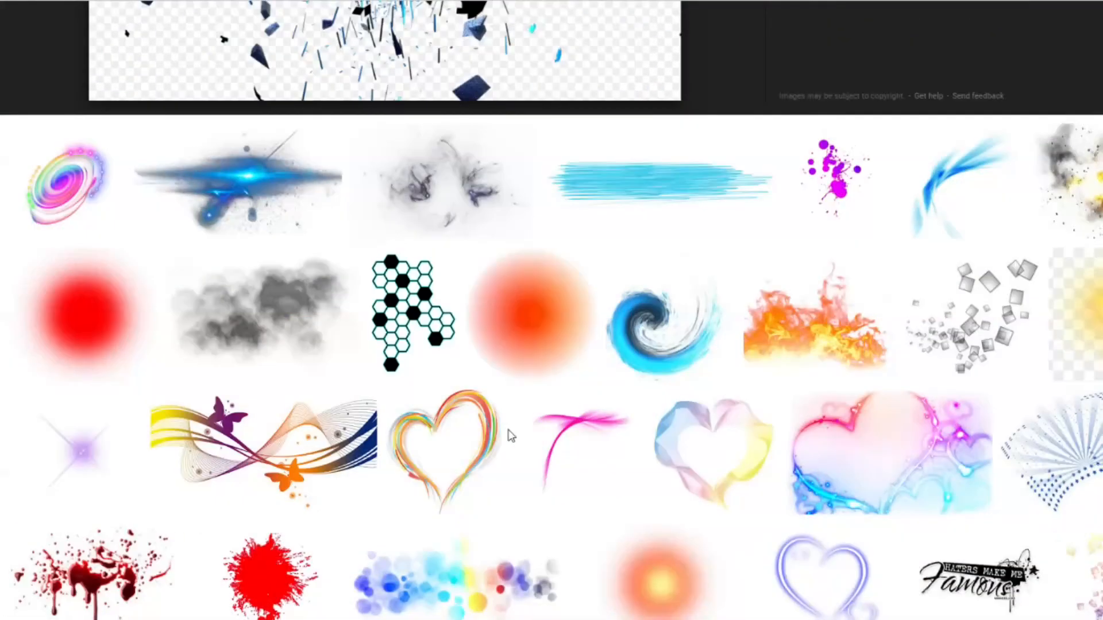
{"action": "scroll", "coordinate": [508, 438], "scroll_direction": "up", "scroll_amount": 5}
{"action": "scroll", "coordinate": [715, 484], "scroll_direction": "down", "scroll_amount": 8}
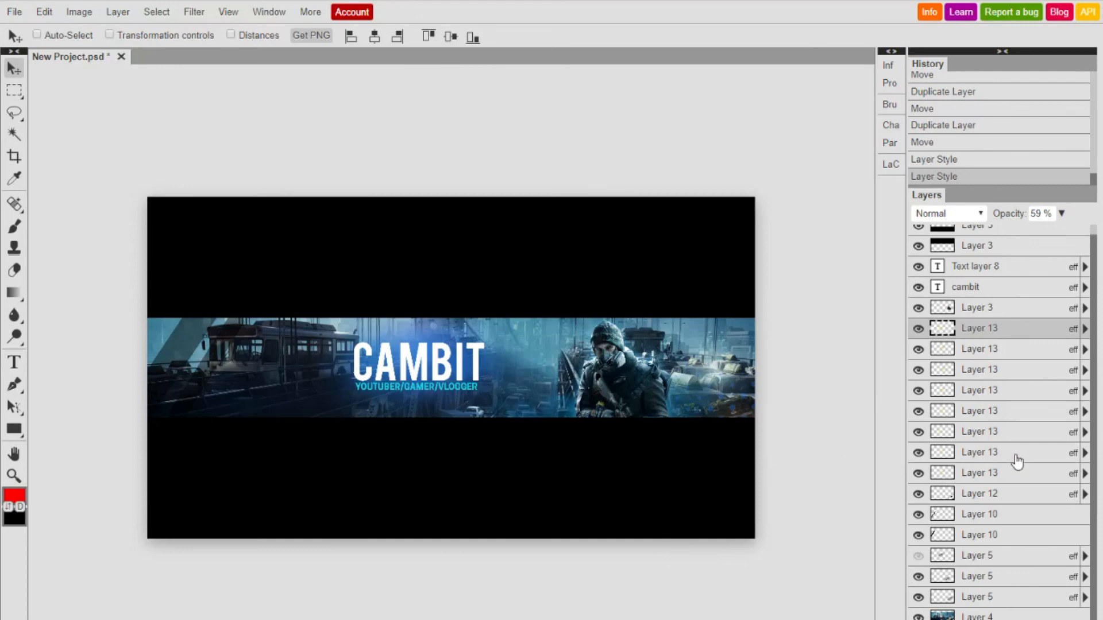
{"action": "scroll", "coordinate": [1015, 458], "scroll_direction": "up", "scroll_amount": 1}
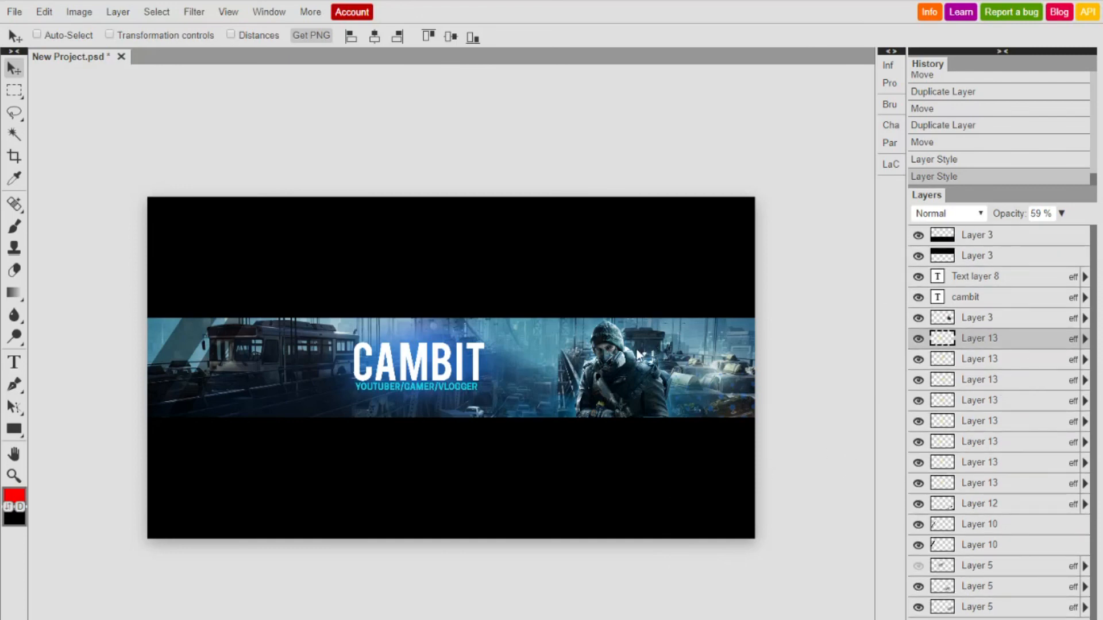